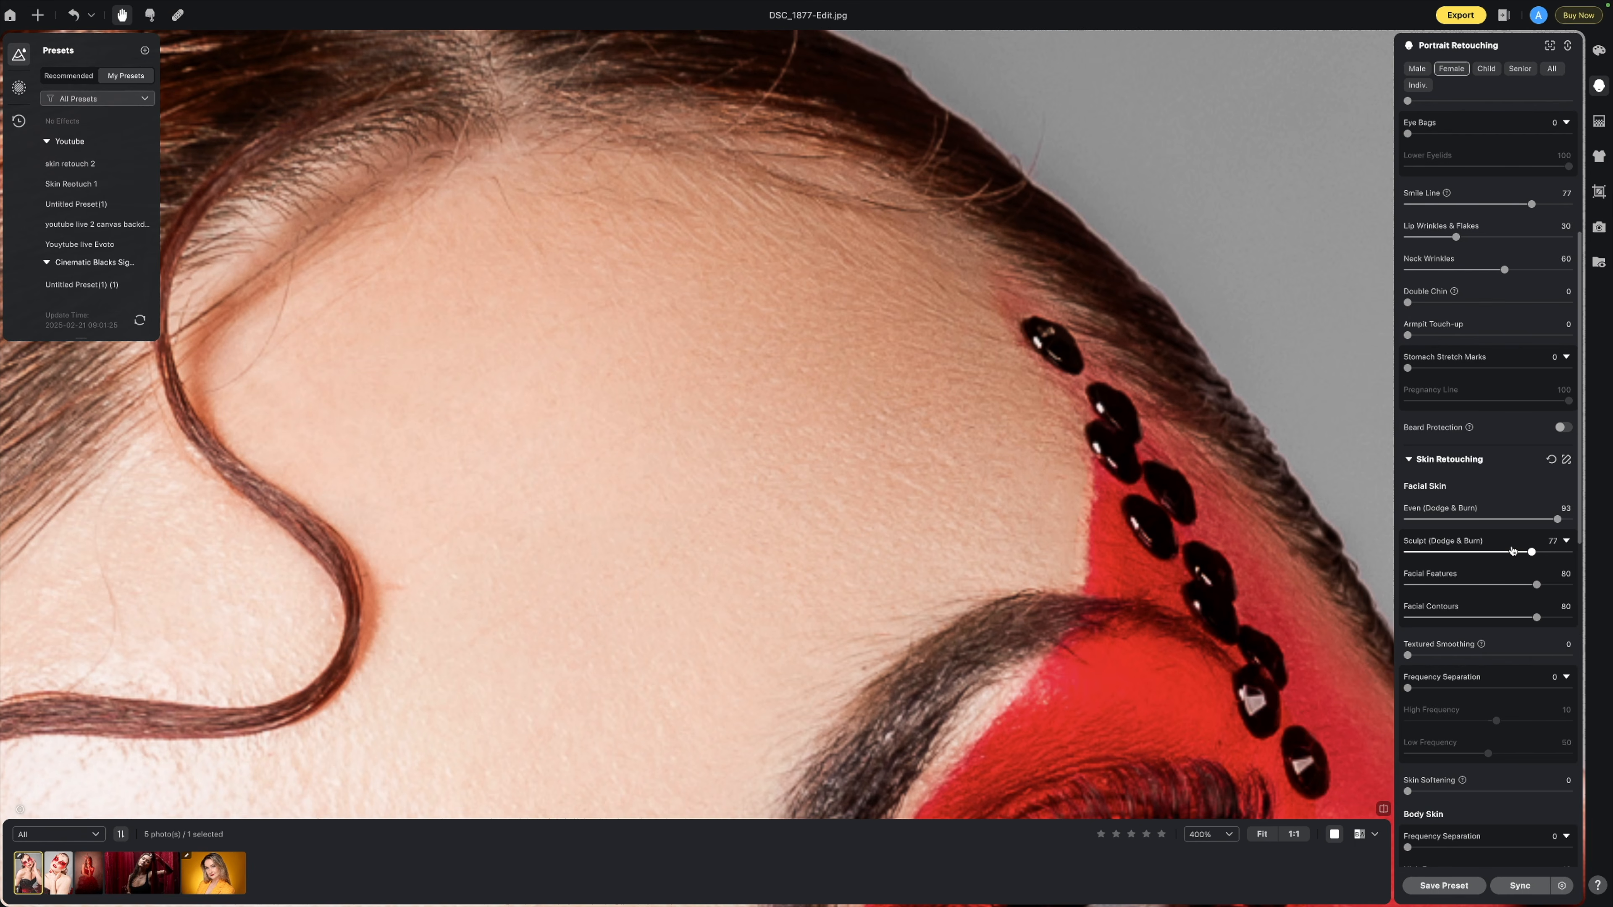
Step: Compare the facial skin's Facial Features adjustment at full strength and set it to 54
left_click_drag(1536, 584, 1536, 619)
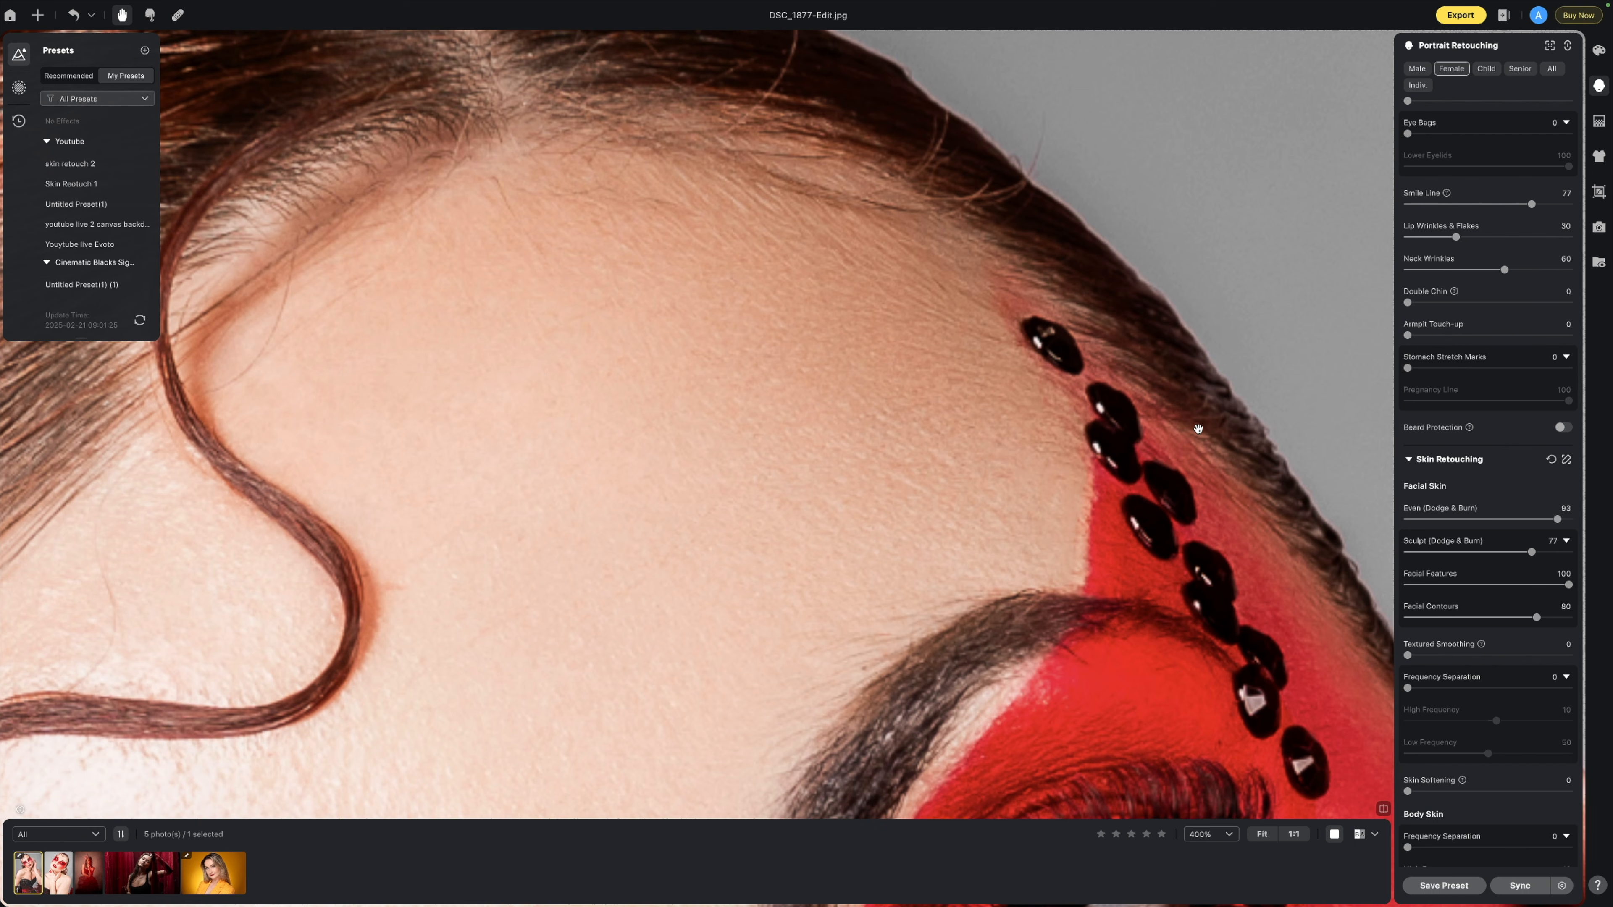
left_click_drag(1569, 584, 1494, 585)
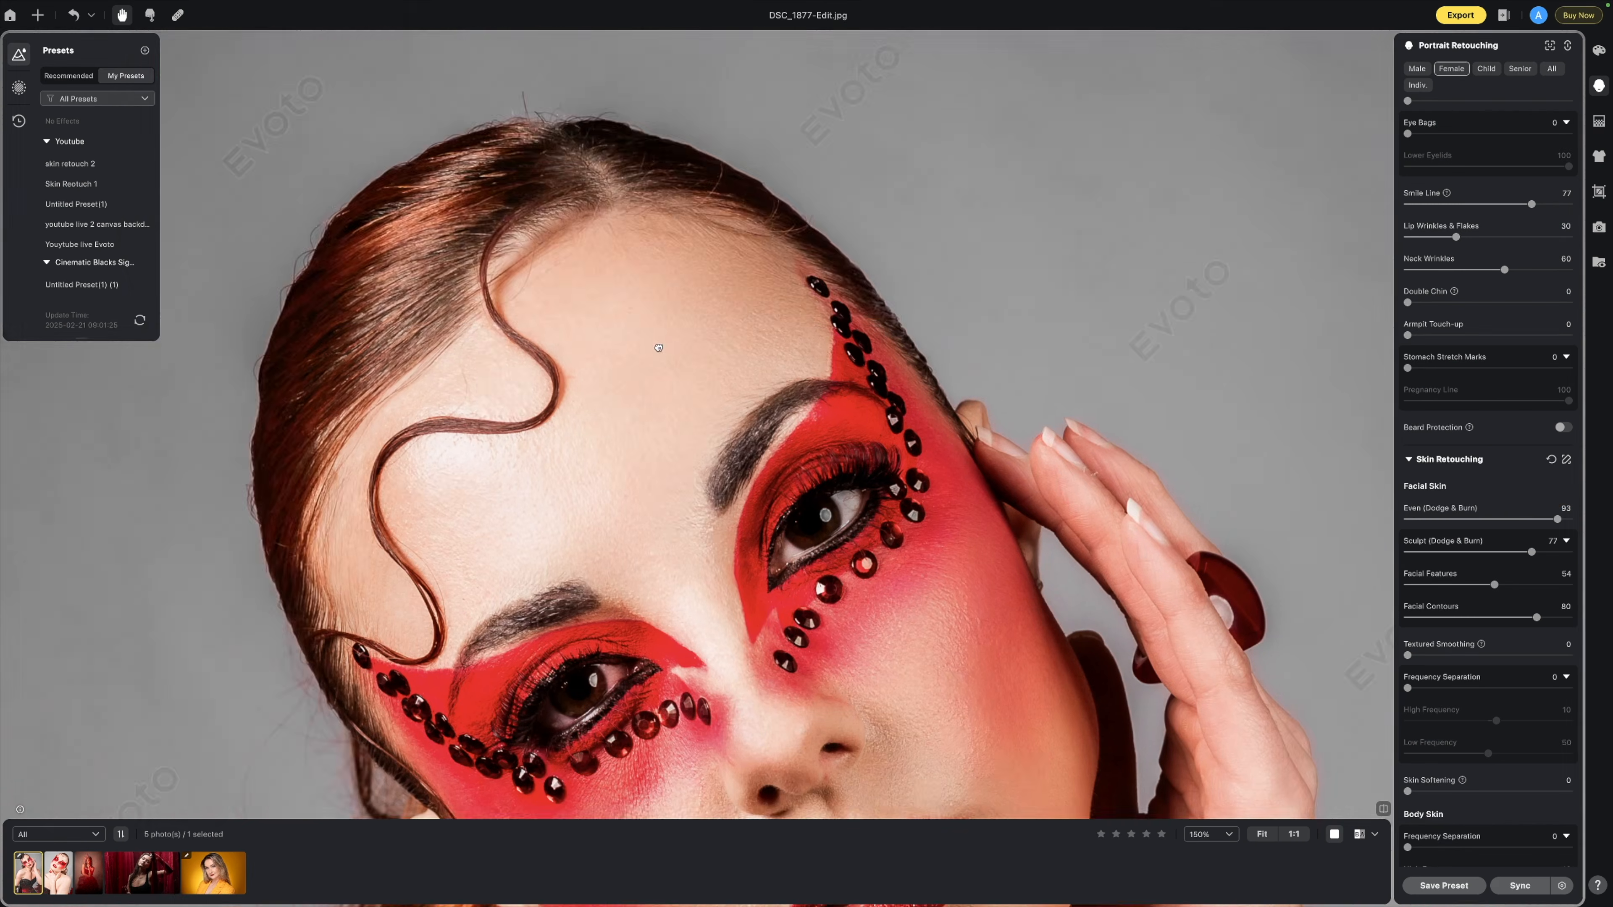
left_click_drag(659, 347, 518, 60)
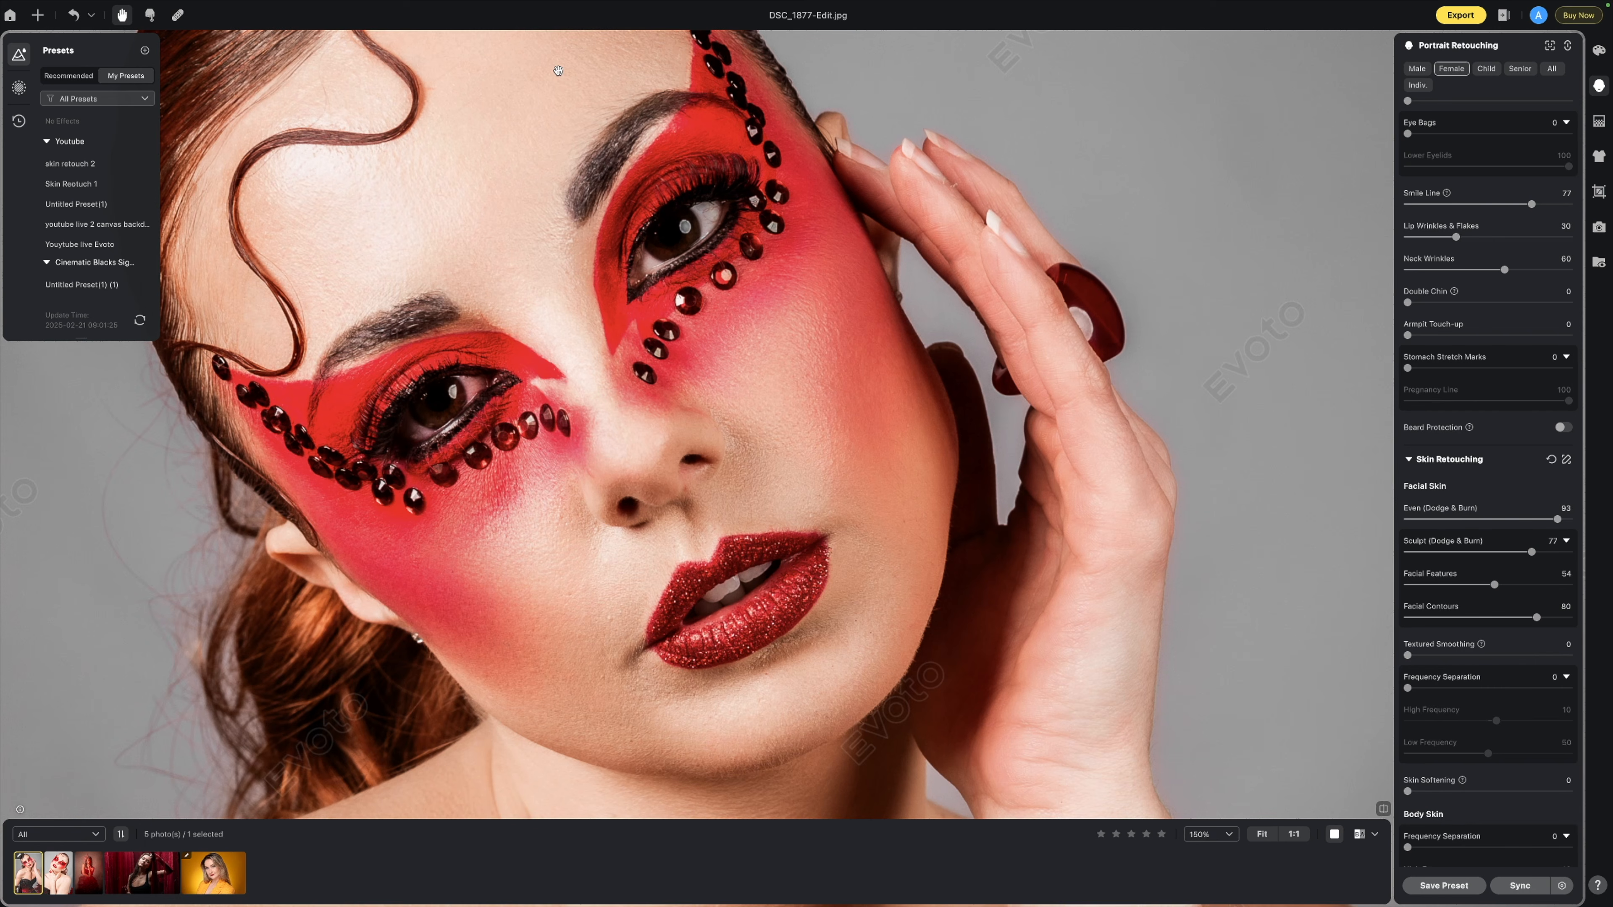
Step: Set the facial skin's Textured Smoothing to 37 and its Frequency Separation to 76
left_click_drag(1408, 655, 1454, 653)
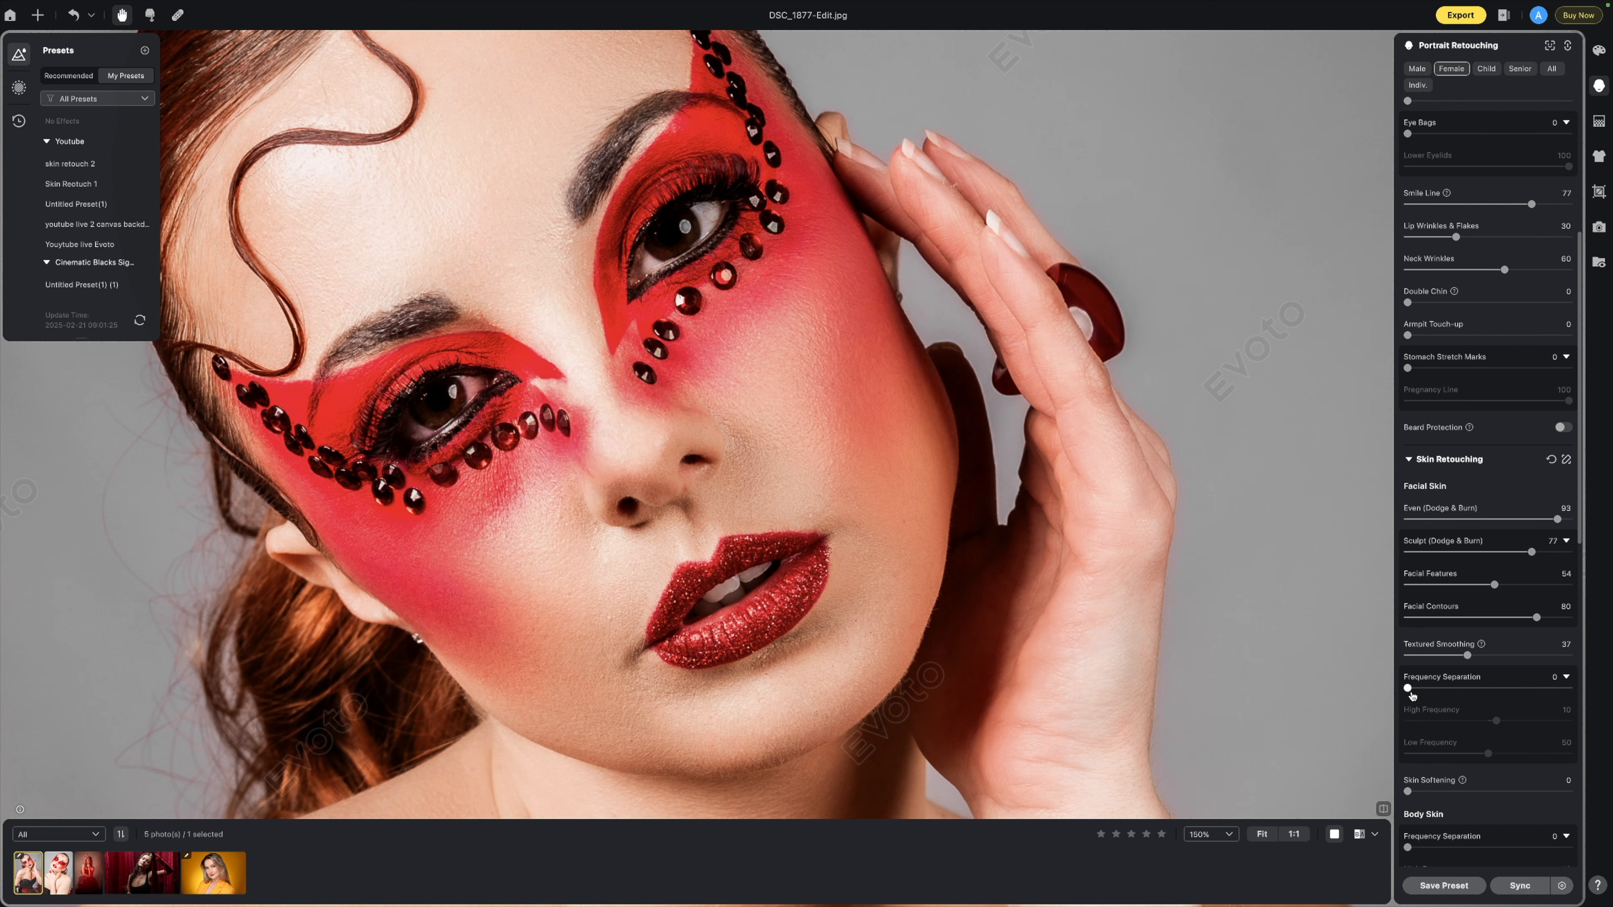
left_click_drag(1409, 689, 1530, 690)
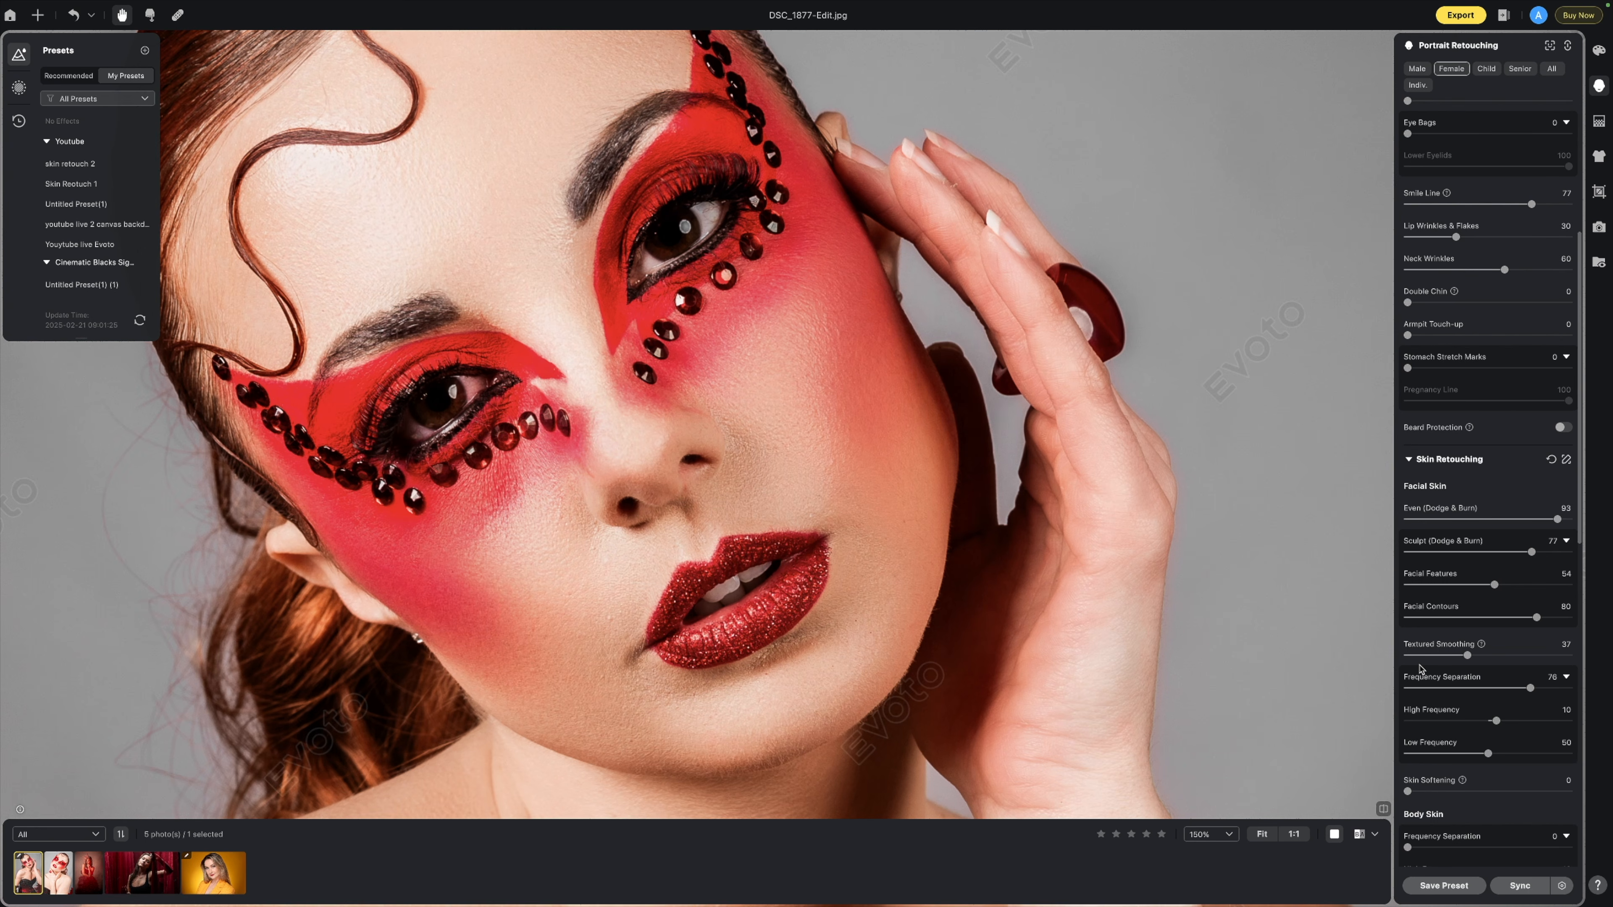
Step: Examine the retouched skin texture up close on the cheeks, nose, forehead and around both eyes
scroll(857, 508, "down", 3)
scroll(856, 508, "right", 2)
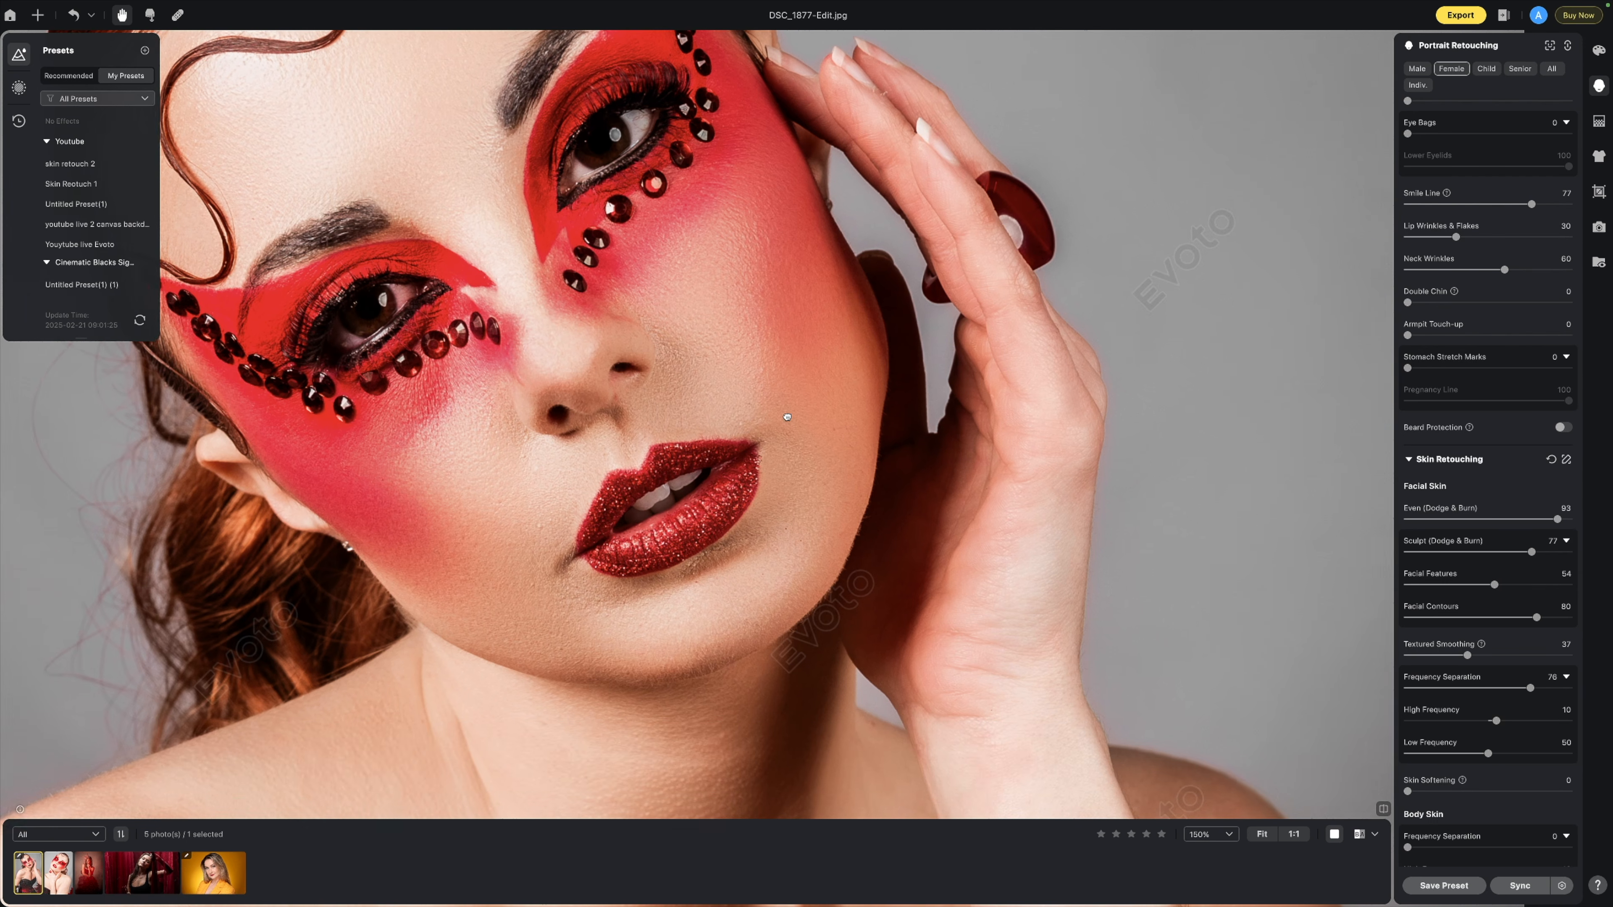
scroll(766, 330, "up", 5)
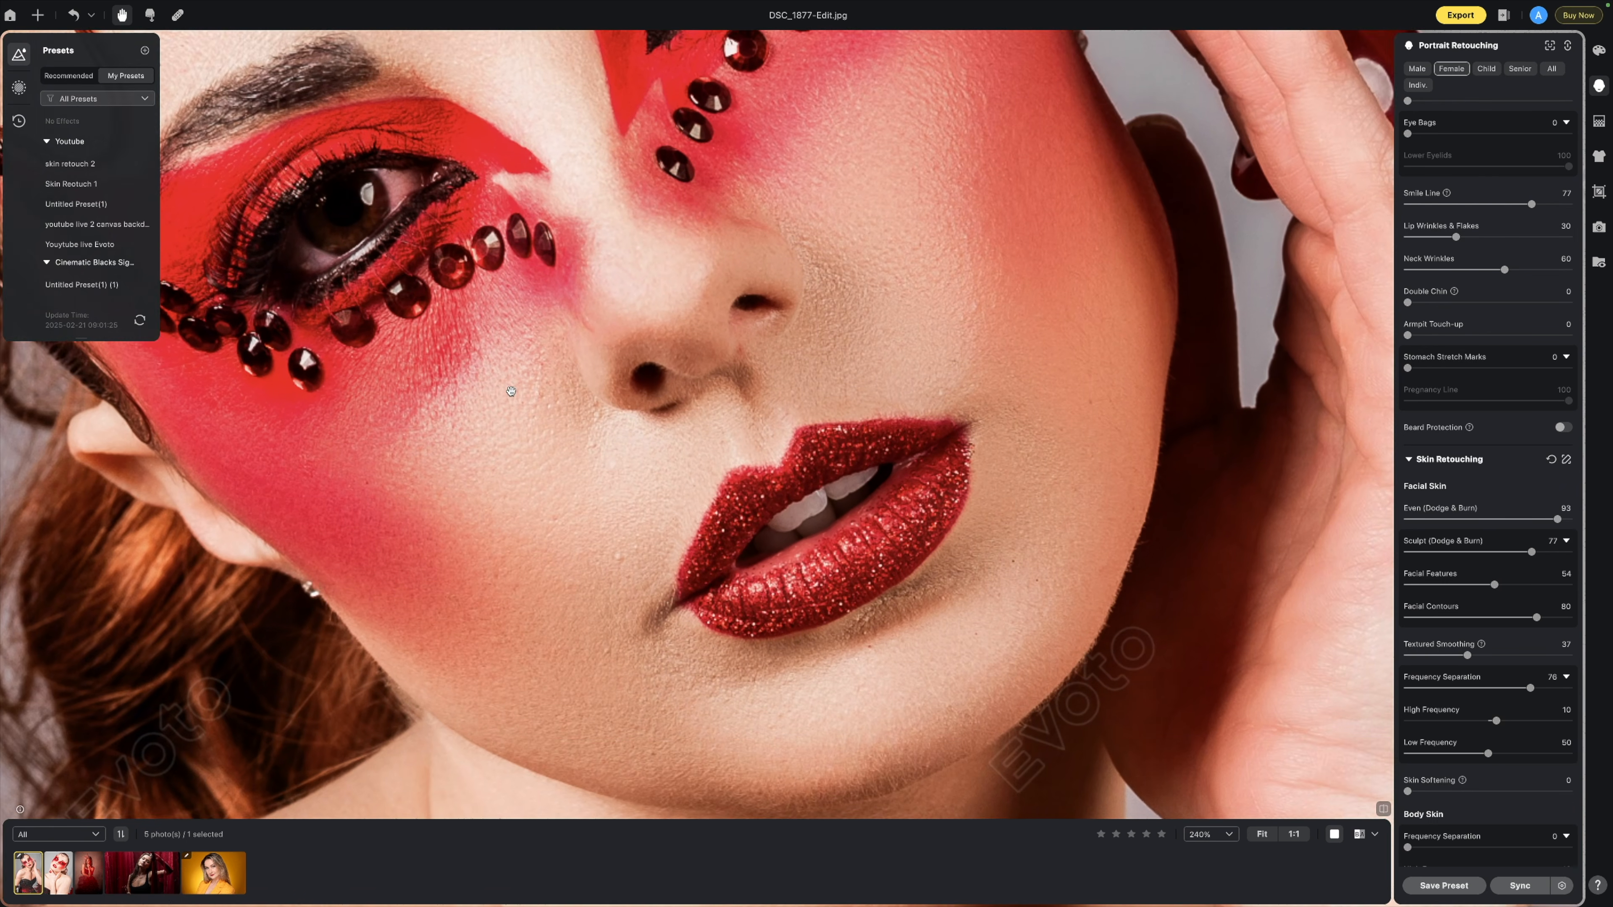
left_click_drag(383, 402, 803, 511)
scroll(803, 510, "right", 8)
scroll(803, 510, "up", 3)
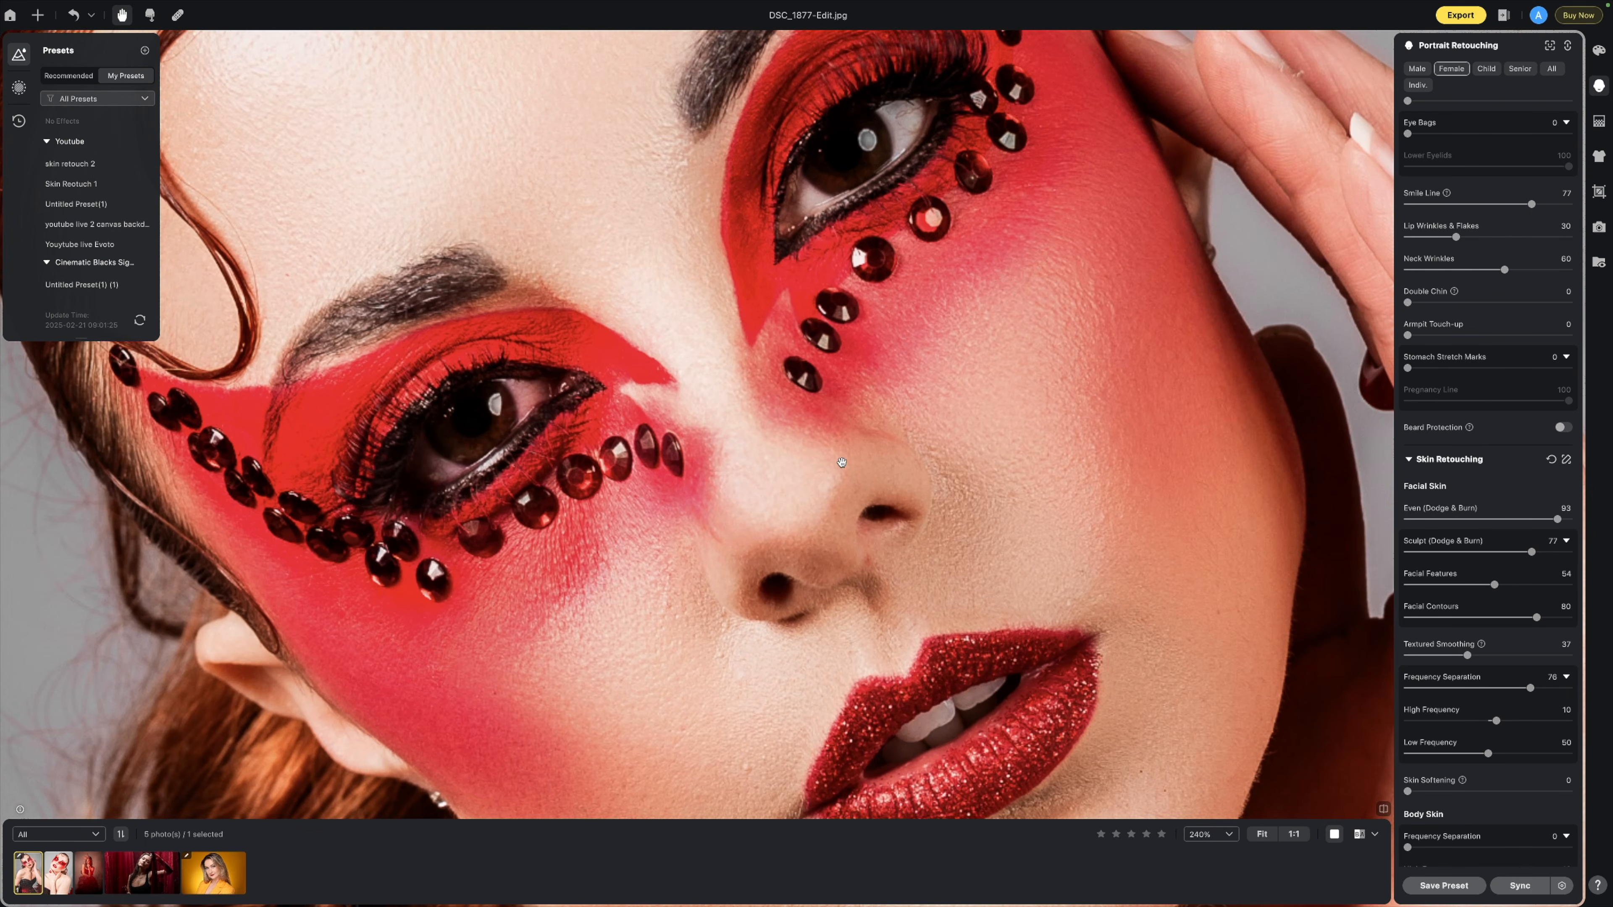
scroll(873, 446, "right", 8)
scroll(873, 446, "up", 8)
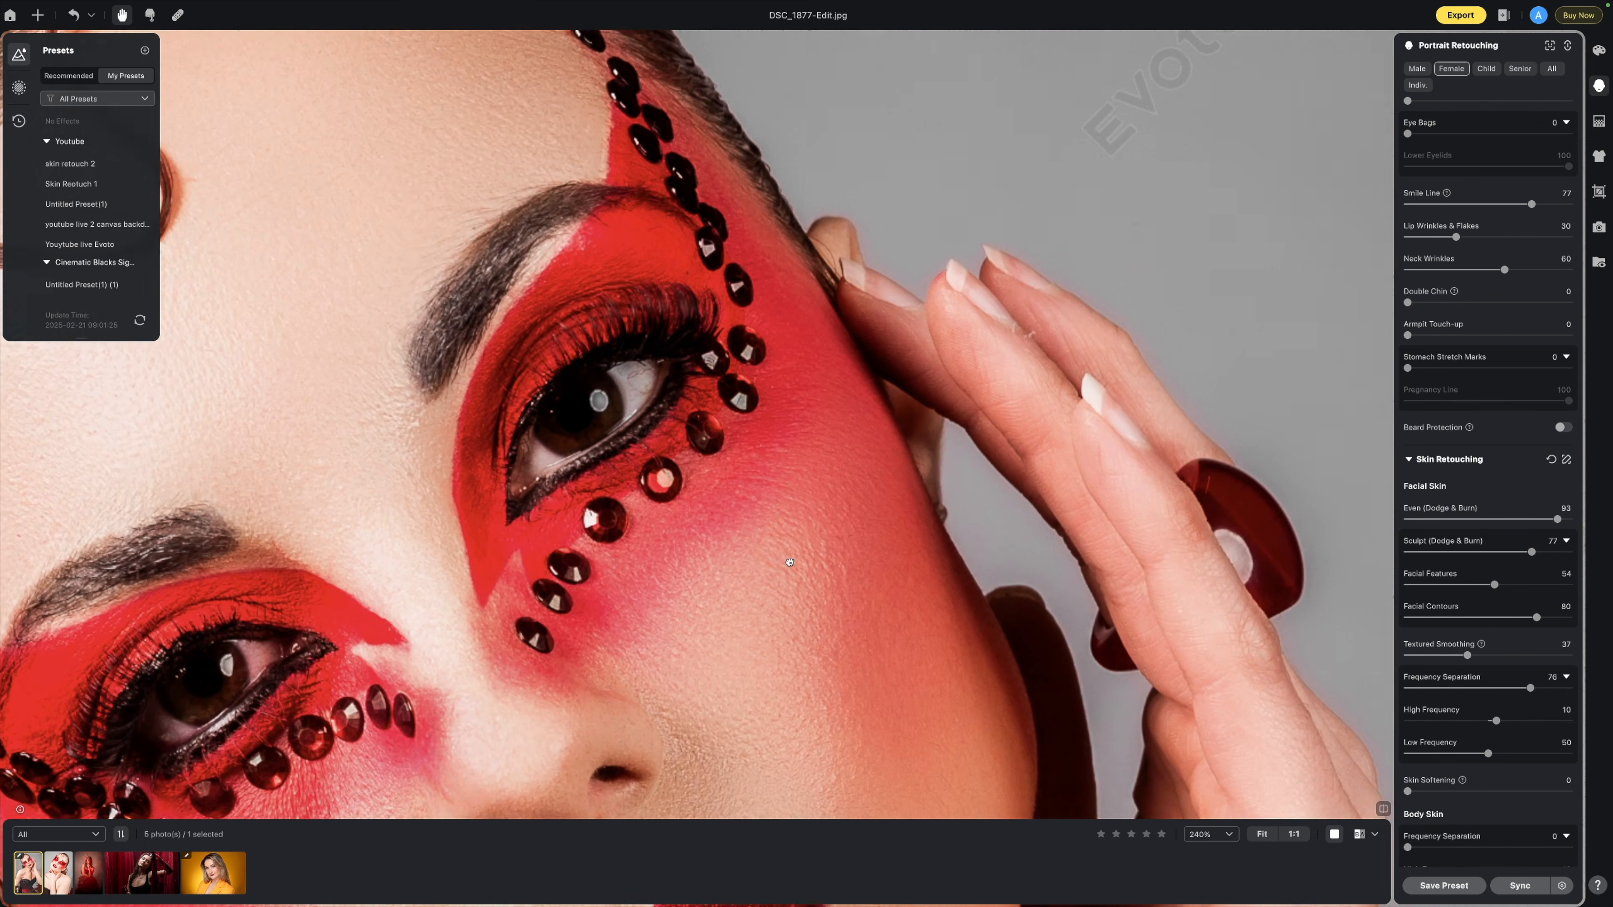
scroll(694, 340, "down", 10)
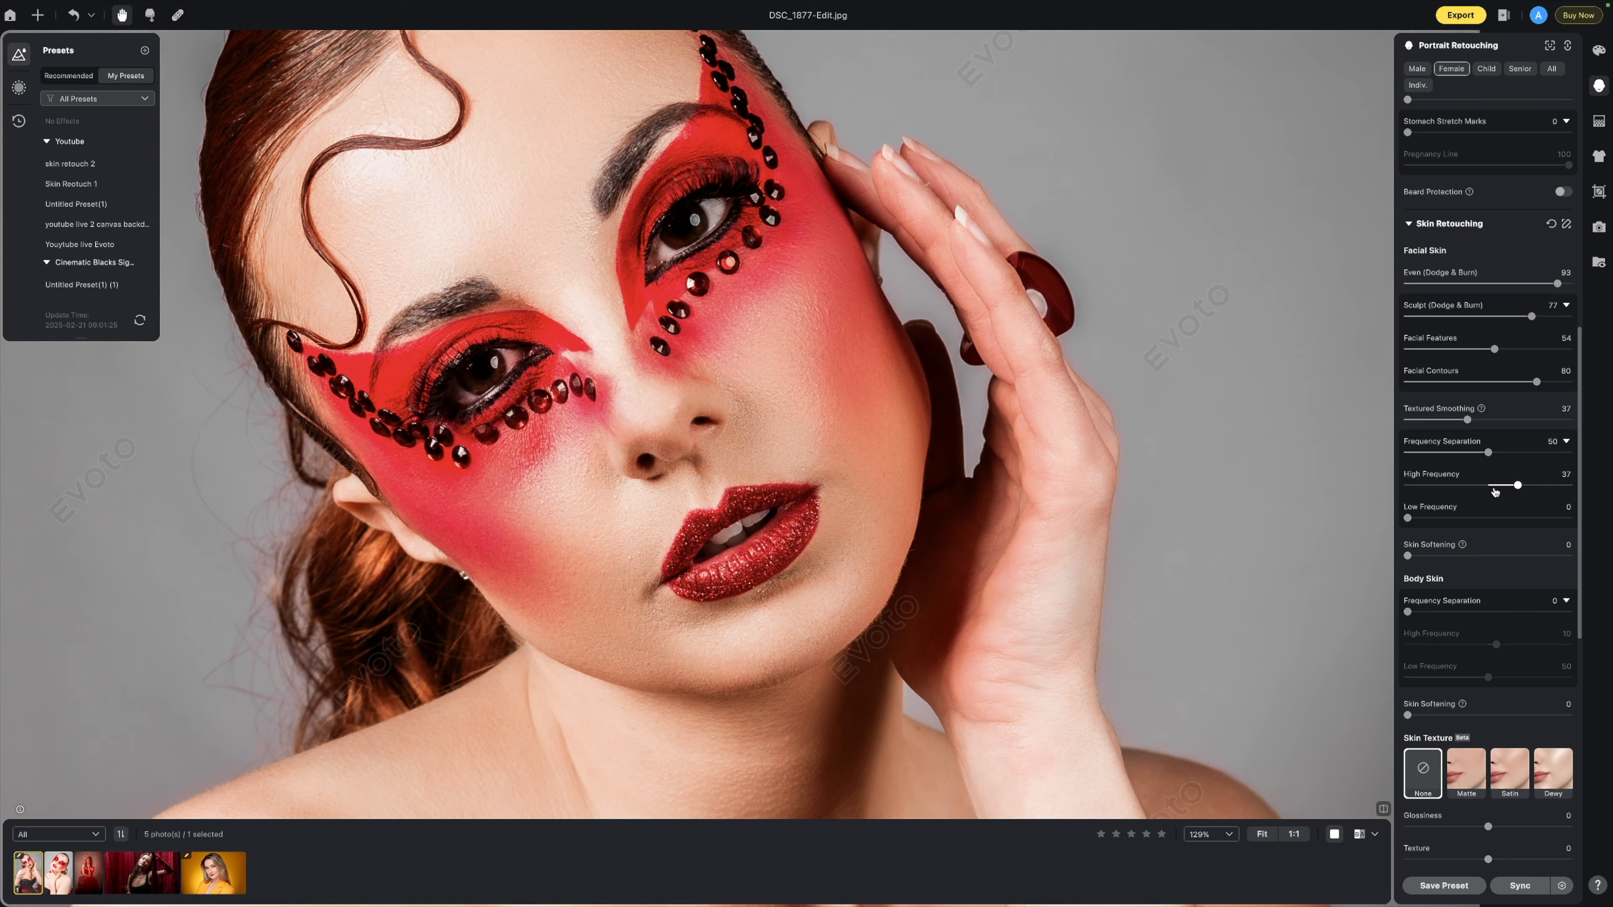
Step: Try the facial skin's High Frequency at 72 and at -67, comparing the skin texture on the face
left_click_drag(1519, 487, 1547, 487)
scroll(862, 404, "up", 3)
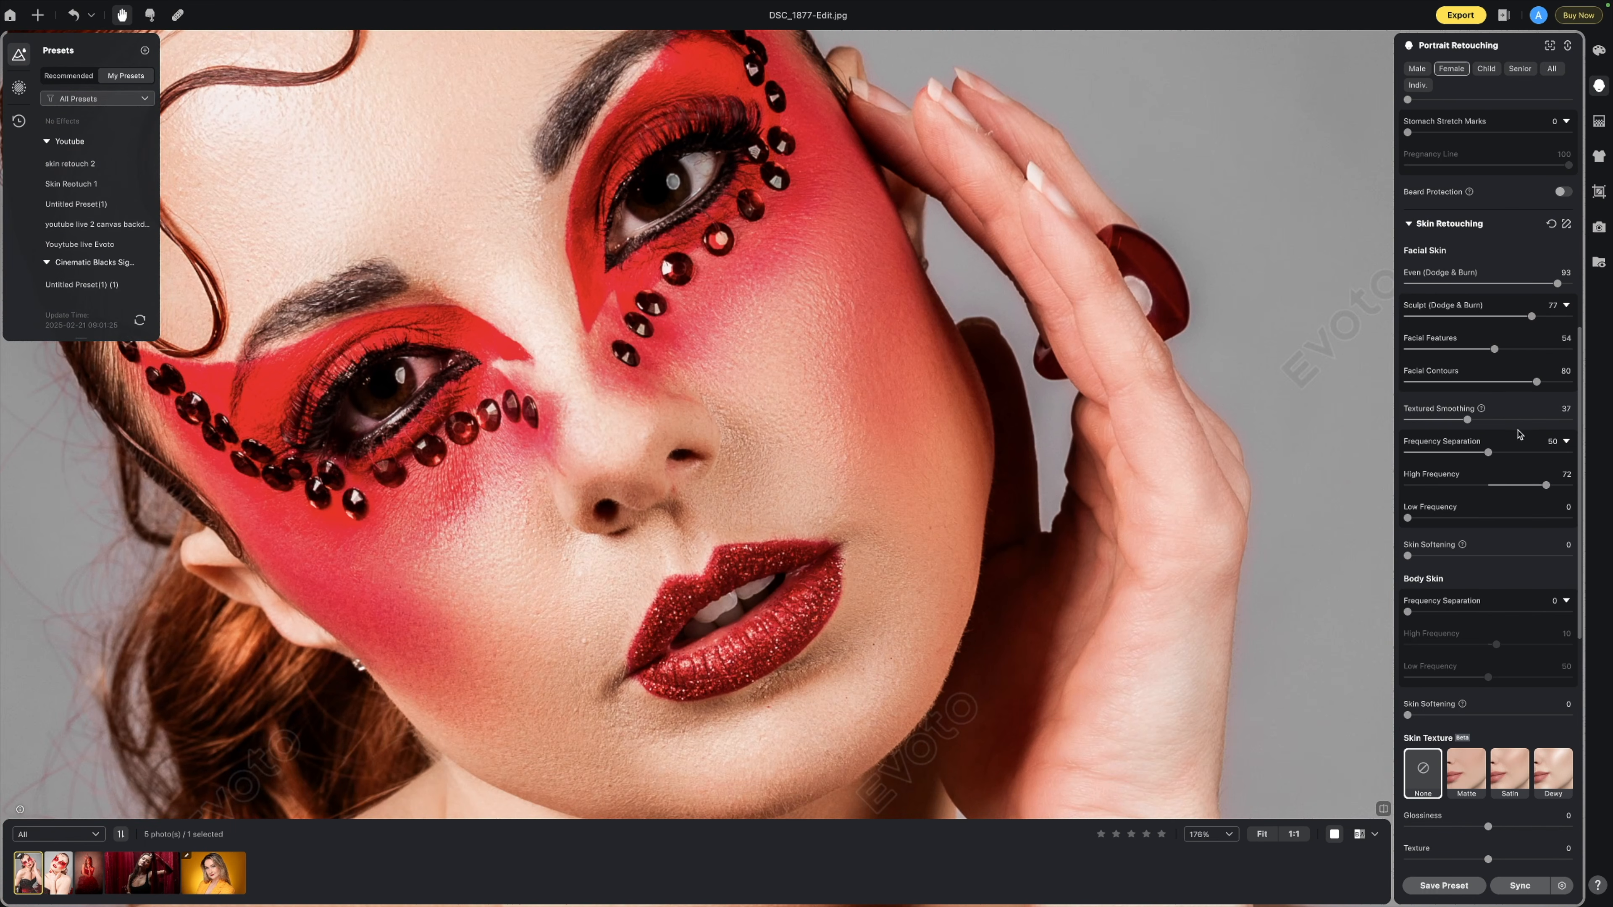
left_click_drag(1546, 485, 1551, 485)
mouse_move(1408, 520)
left_mouse_down()
mouse_move(1531, 519)
mouse_move(1408, 520)
left_mouse_up()
left_click_drag(1551, 486, 1434, 492)
scroll(858, 368, "down", 5)
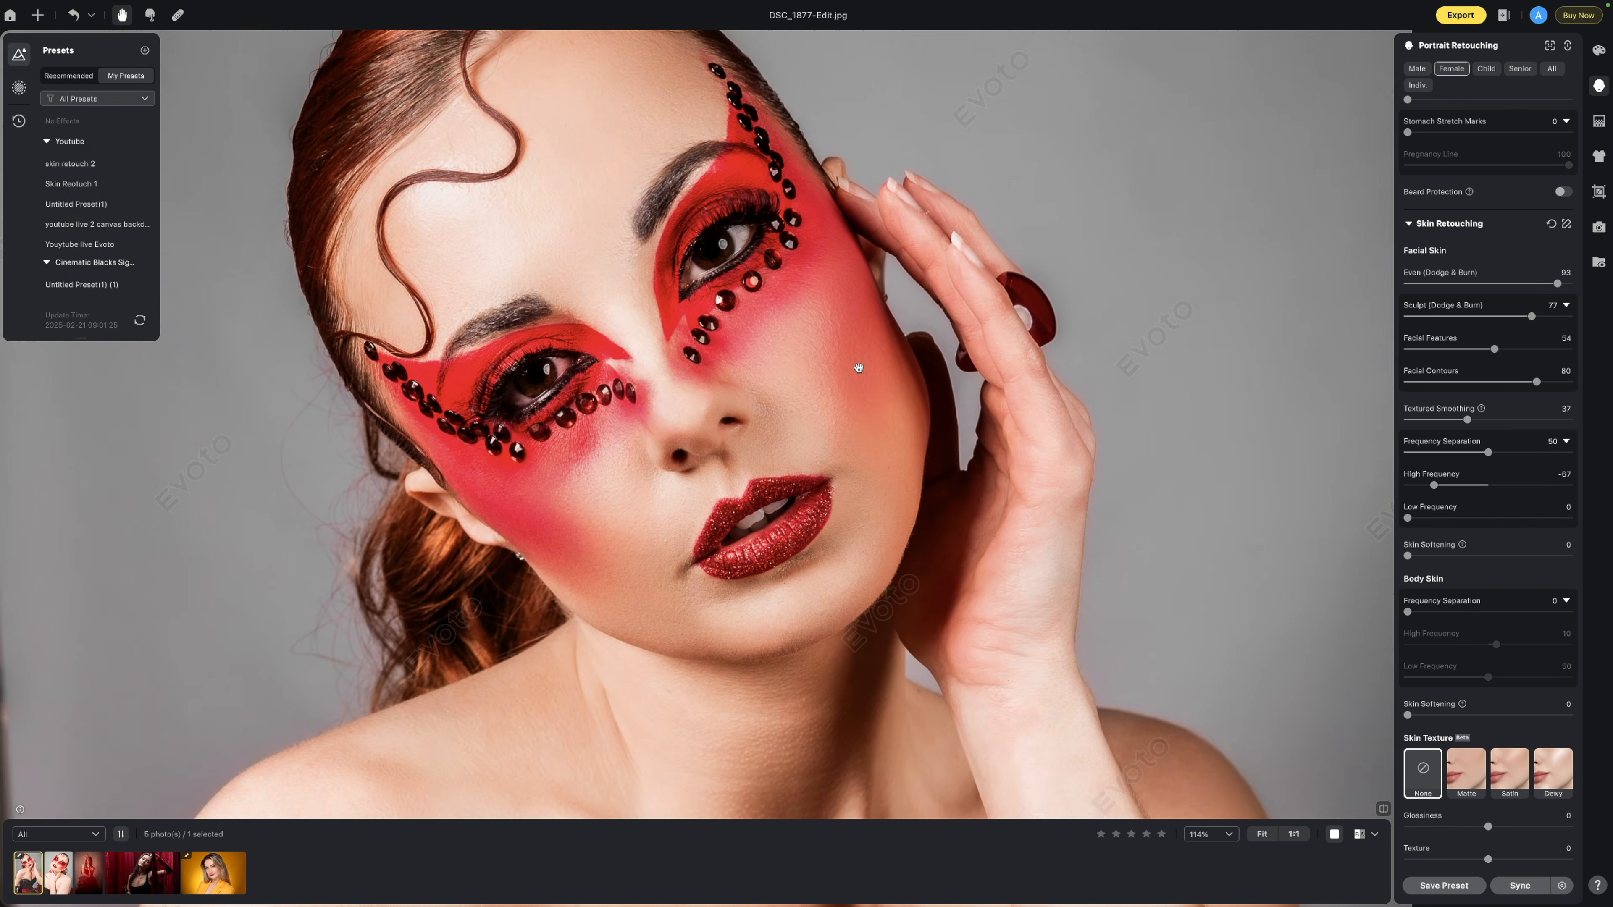
scroll(859, 368, "down", 4)
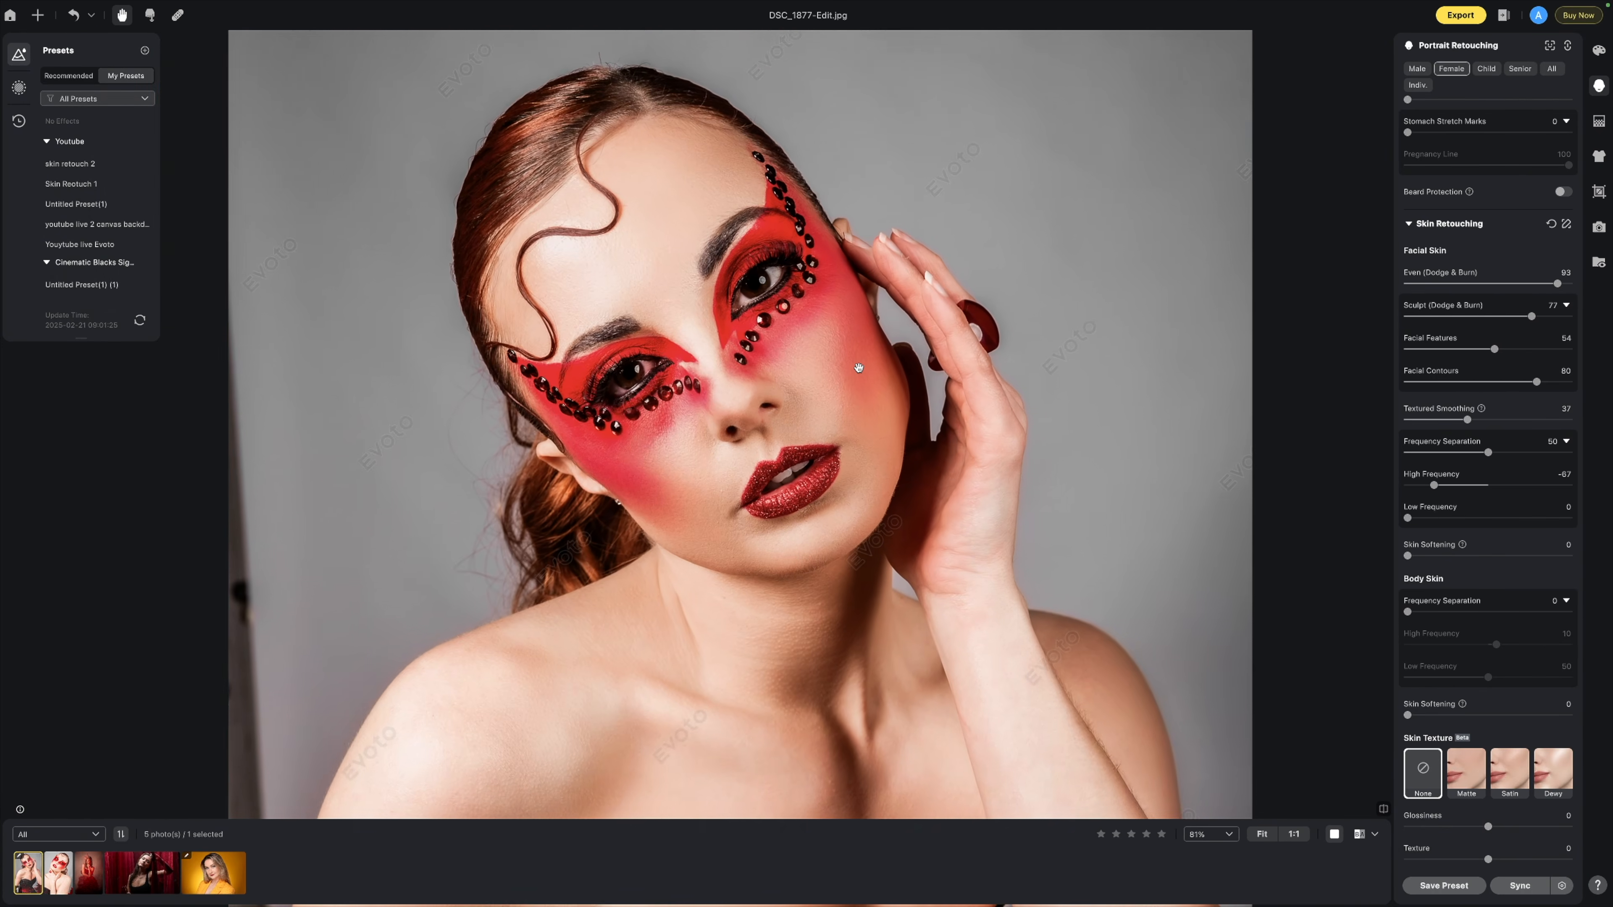
scroll(859, 368, "up", 3)
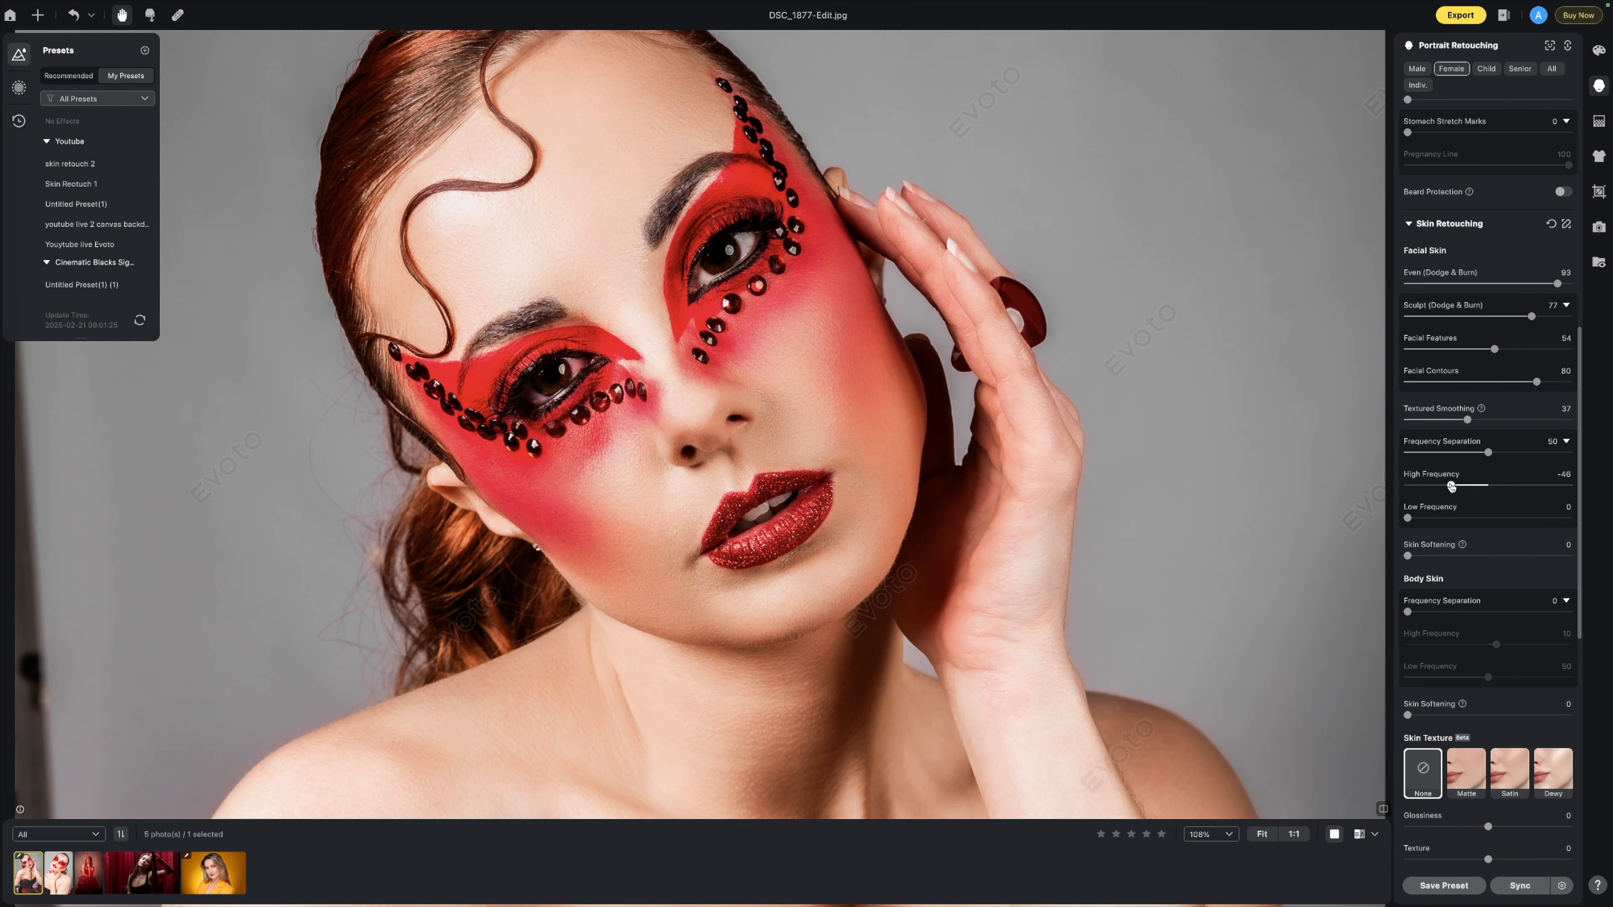
Step: Set the facial skin's High Frequency to 5 and its Low Frequency to 25
left_click_drag(1466, 486, 1486, 486)
left_click_drag(1407, 518, 1449, 519)
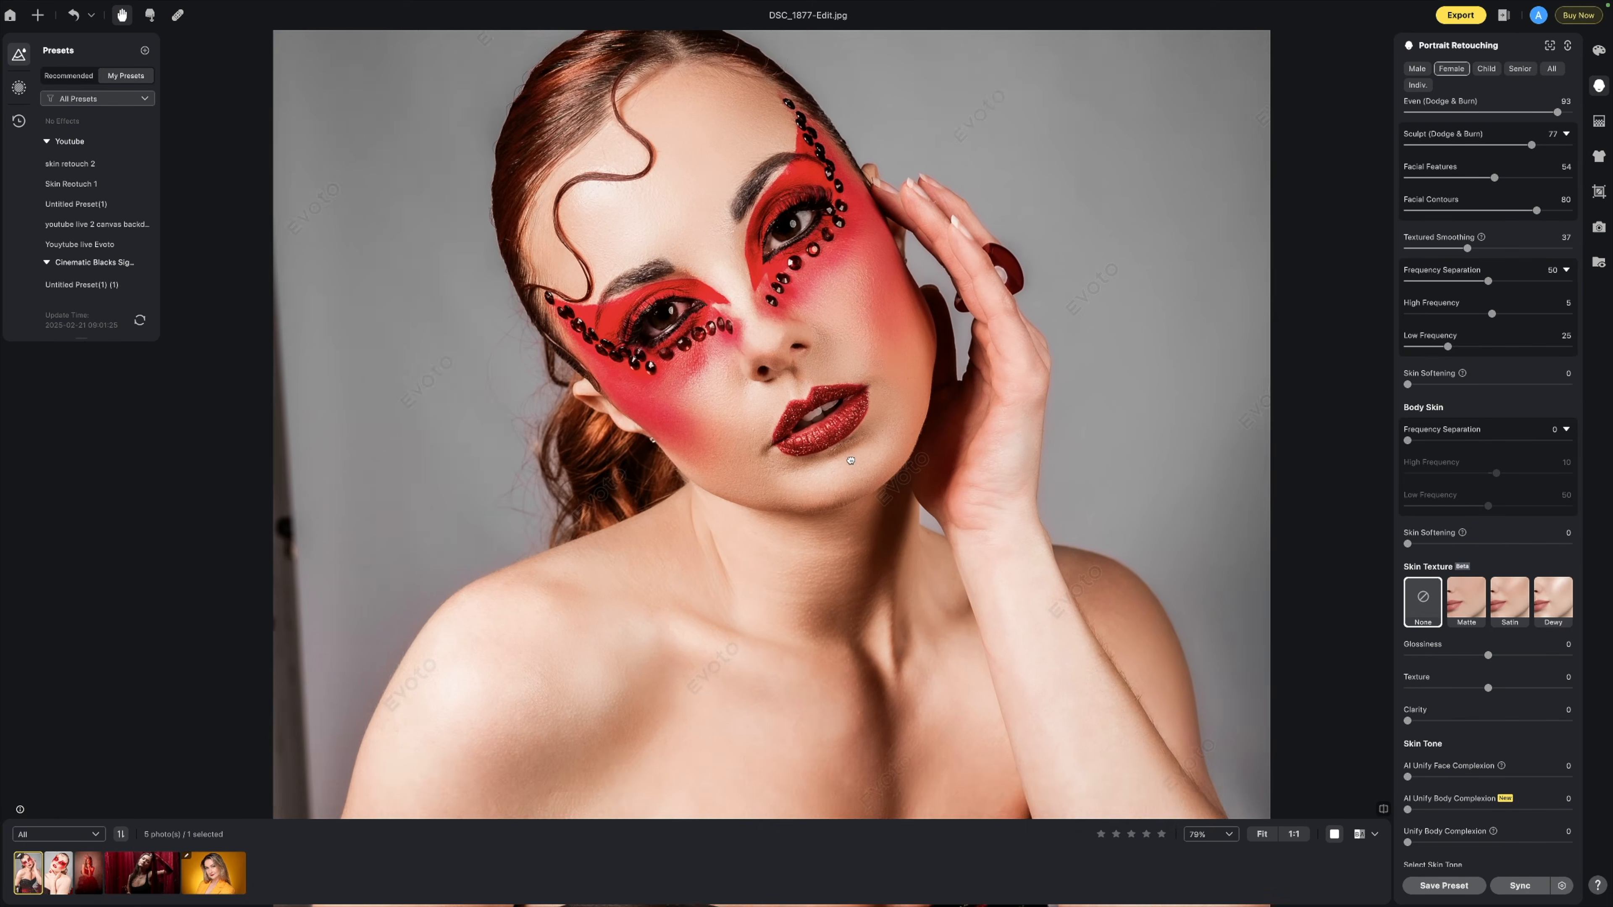
Step: Set the body skin's Frequency Separation to 70, with High Frequency 5 and Low Frequency 25
left_click_drag(851, 459, 835, 314)
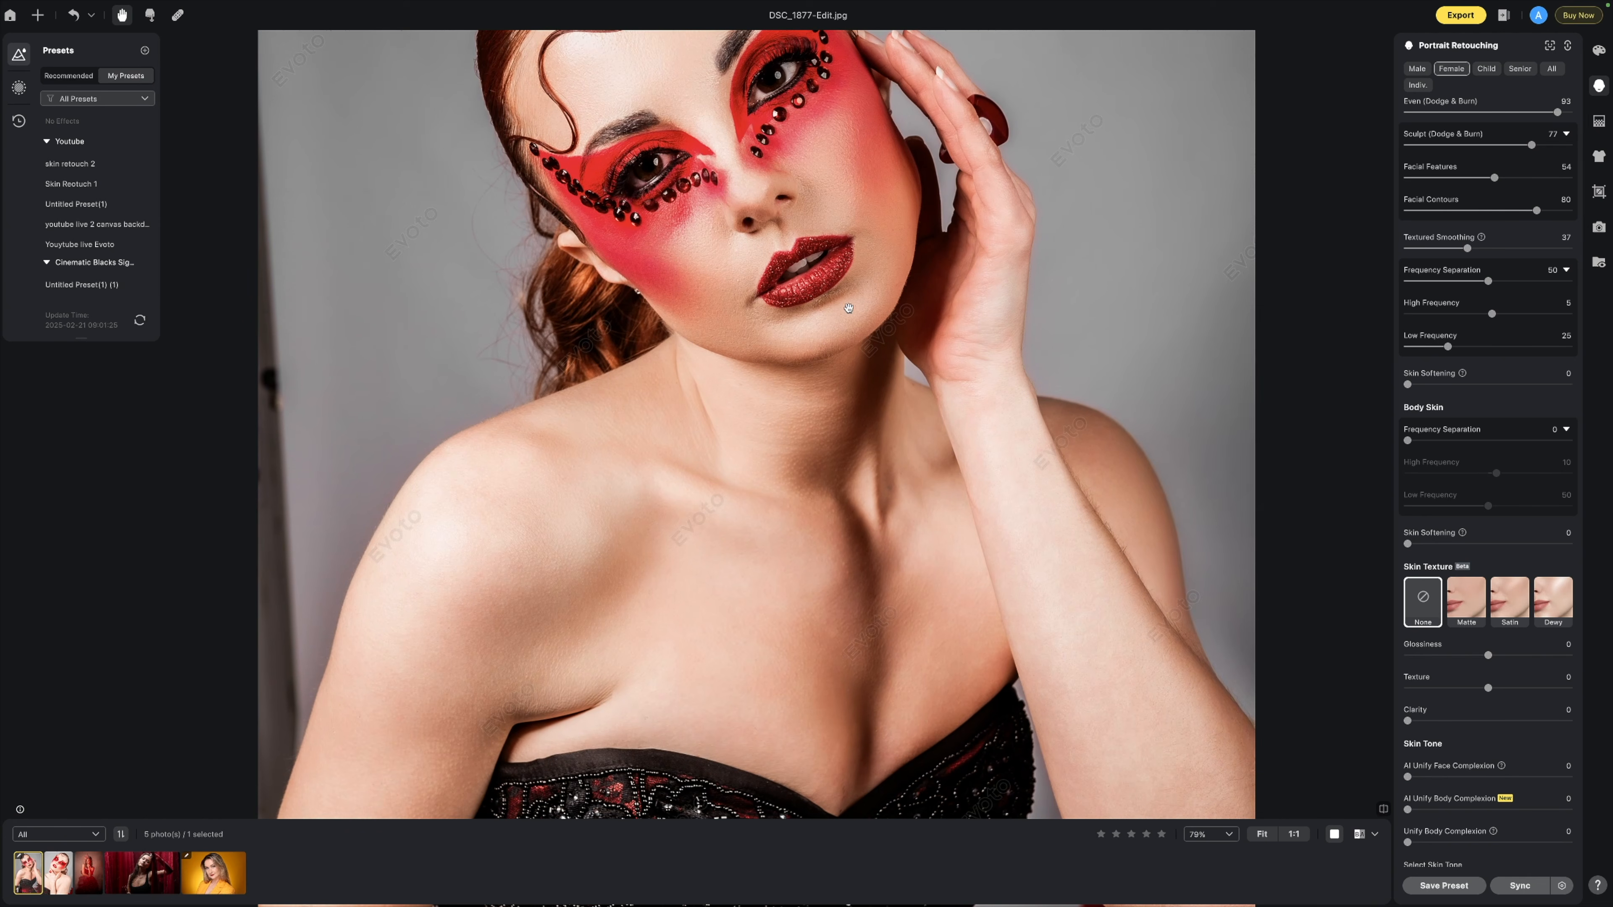
left_click_drag(1421, 440, 1520, 442)
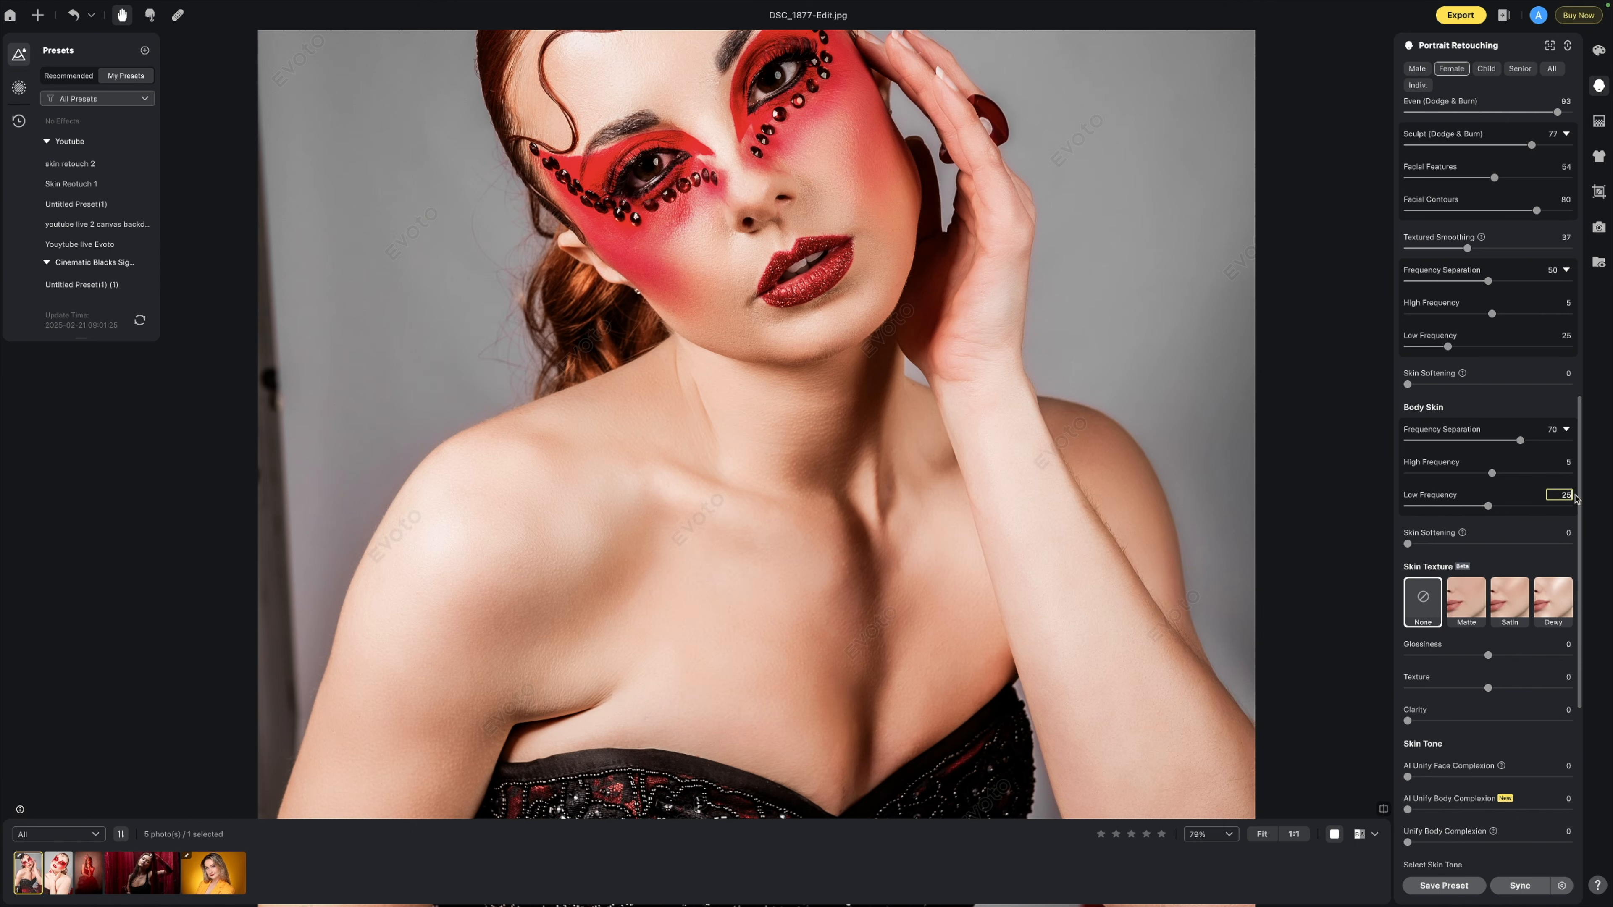
left_click(1499, 531)
Step: Try the Matte, Satin and Dewy skin textures in turn and compare their effect on the face
scroll(1443, 525, "down", 4)
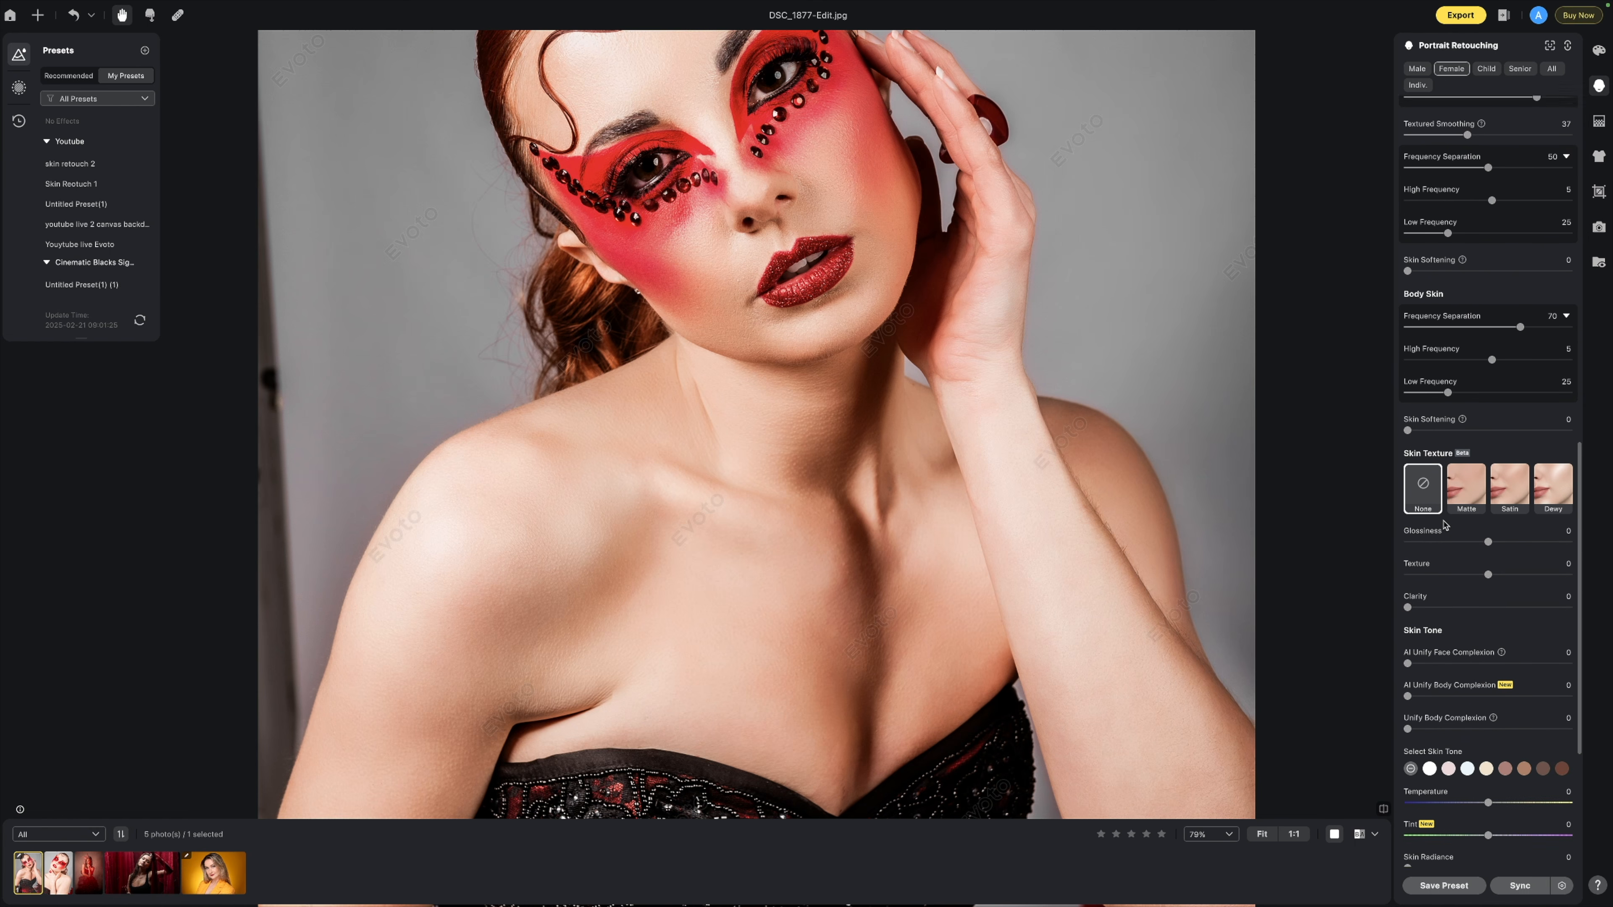
left_click(1468, 394)
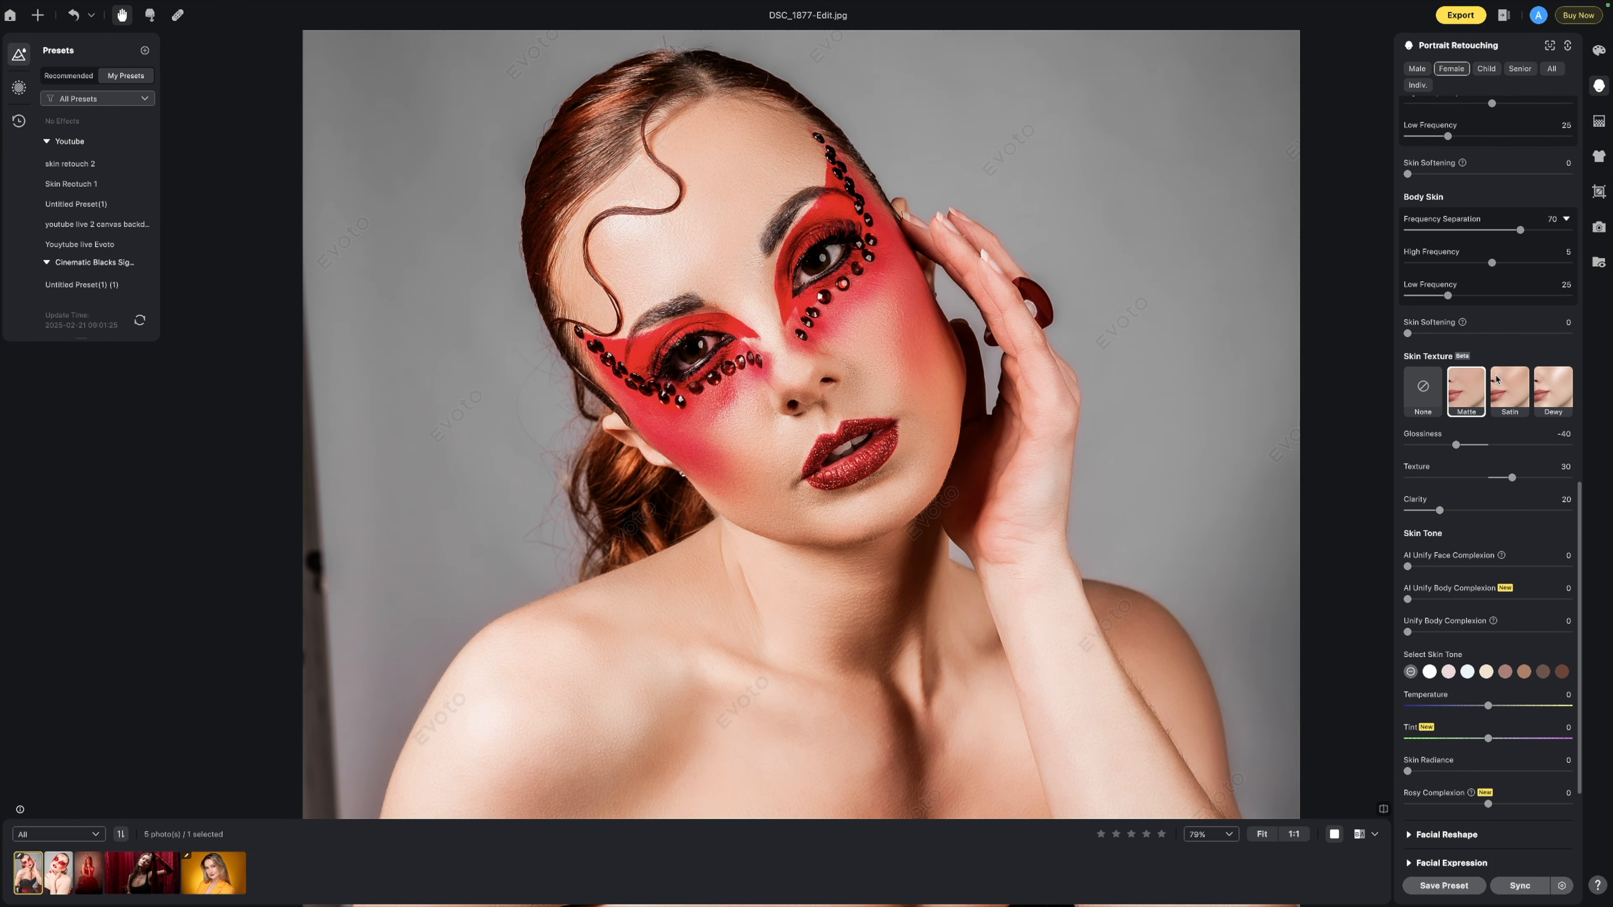
left_click(1521, 389)
left_click(1553, 389)
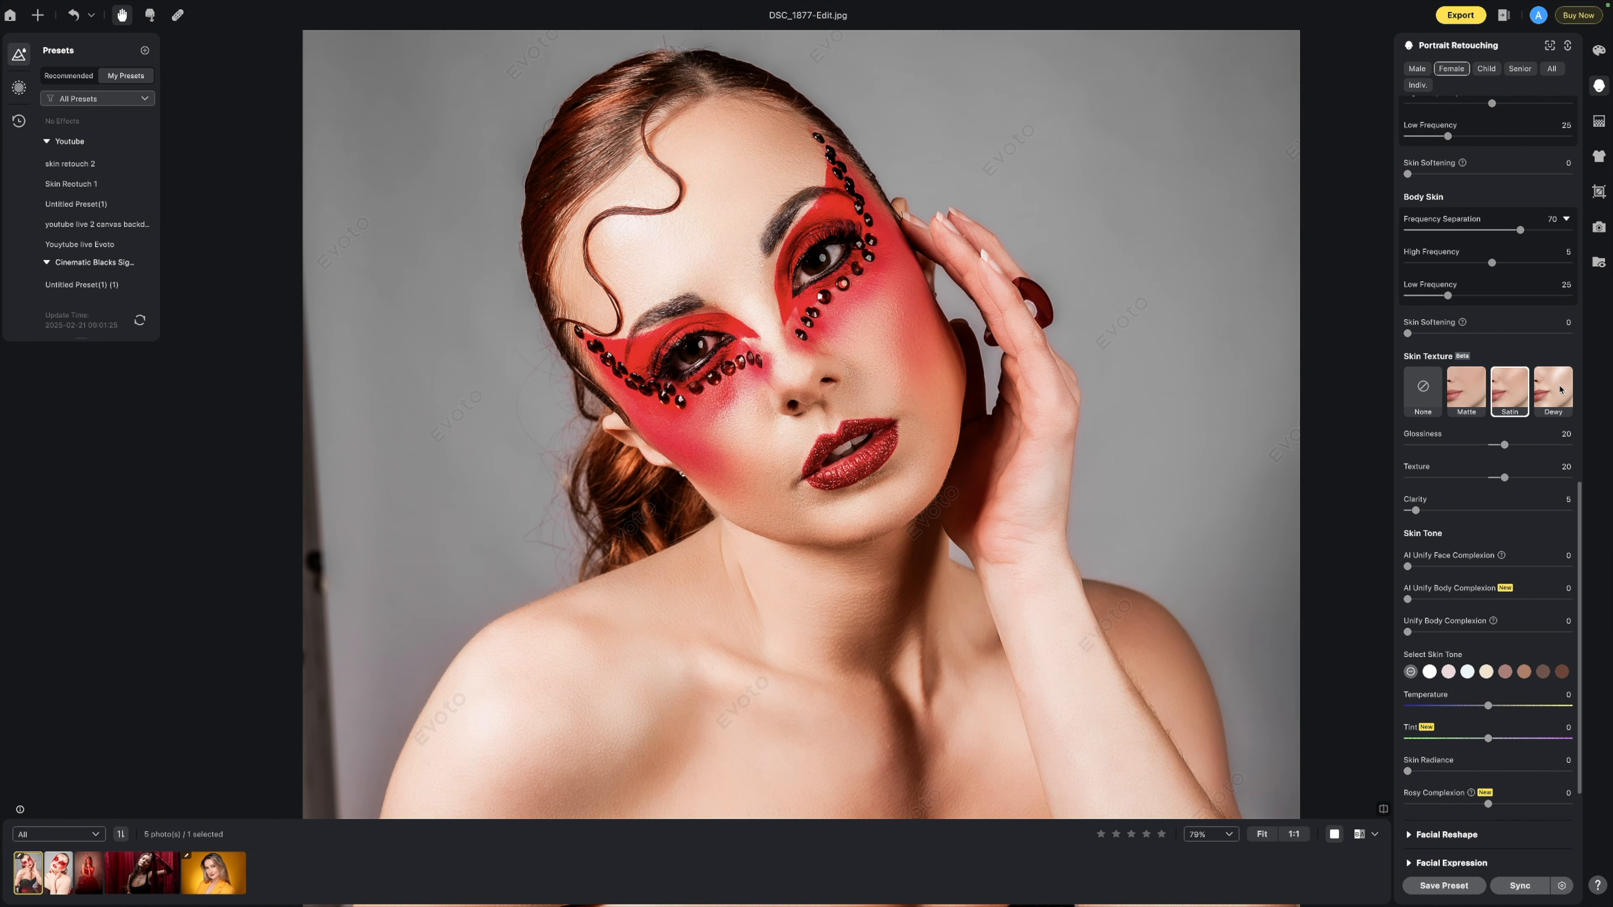
left_click(1426, 390)
left_click(1456, 394)
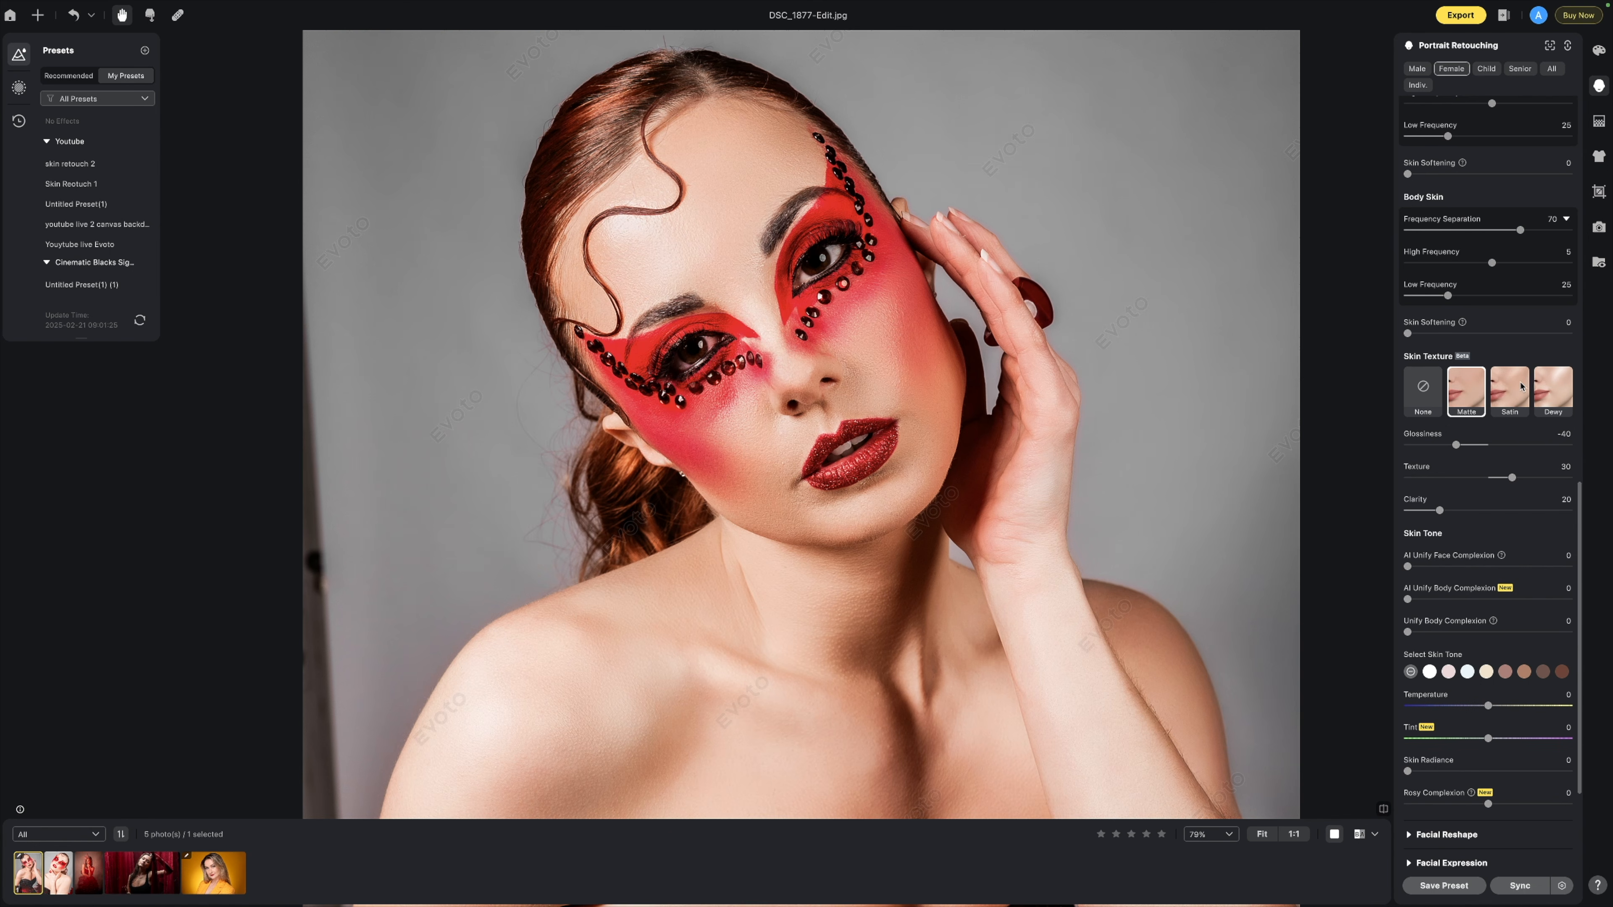
left_click(1520, 386)
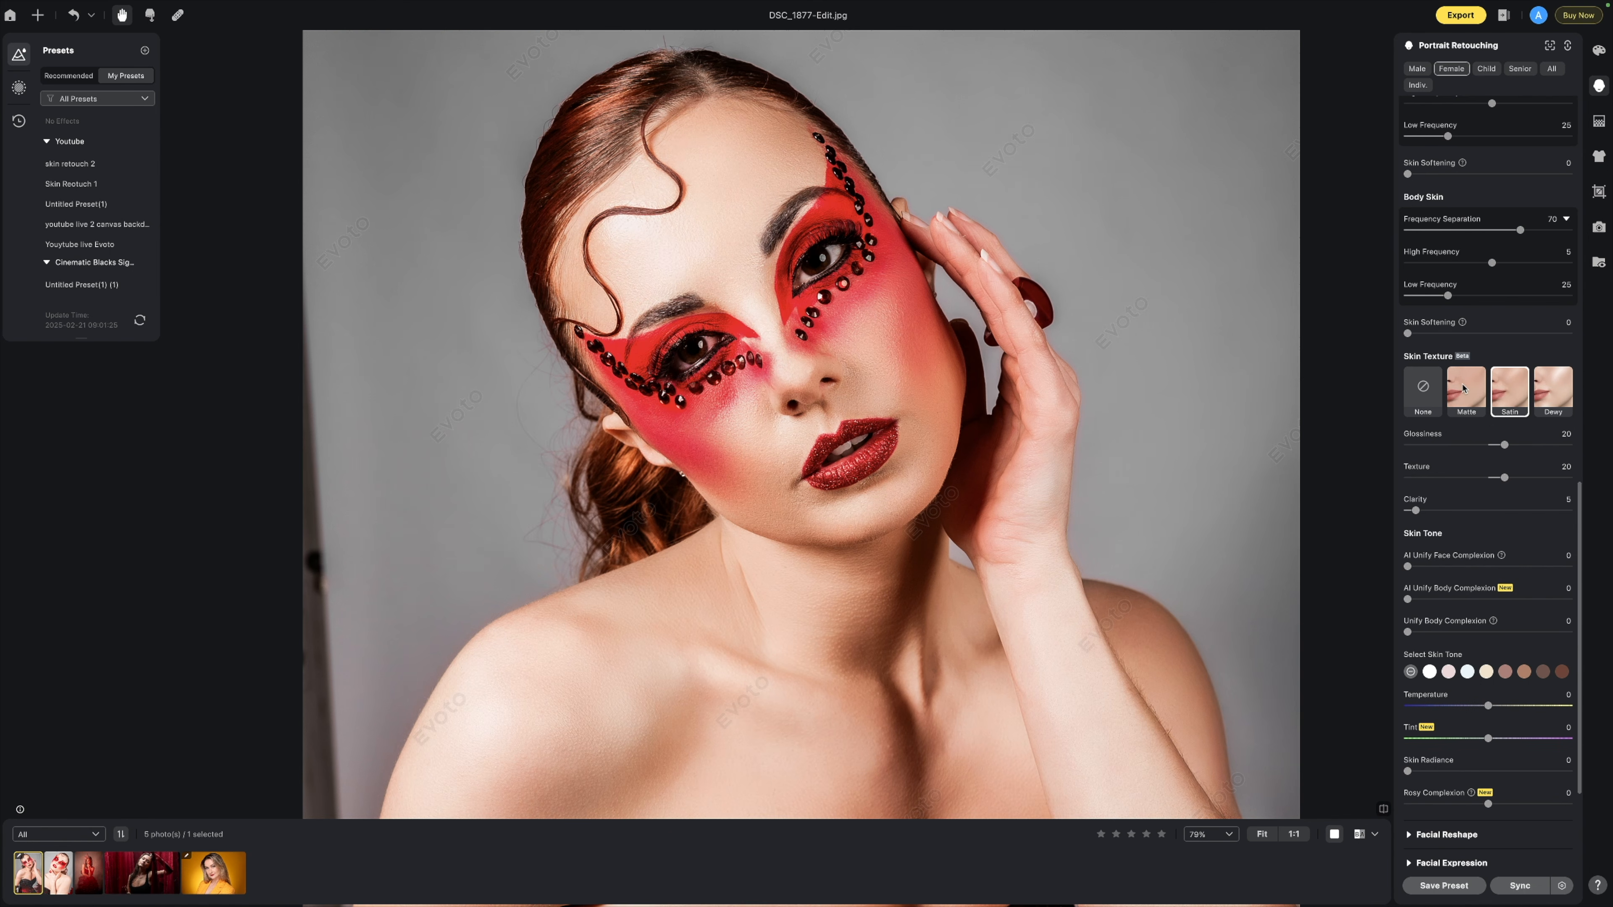
left_click(1465, 389)
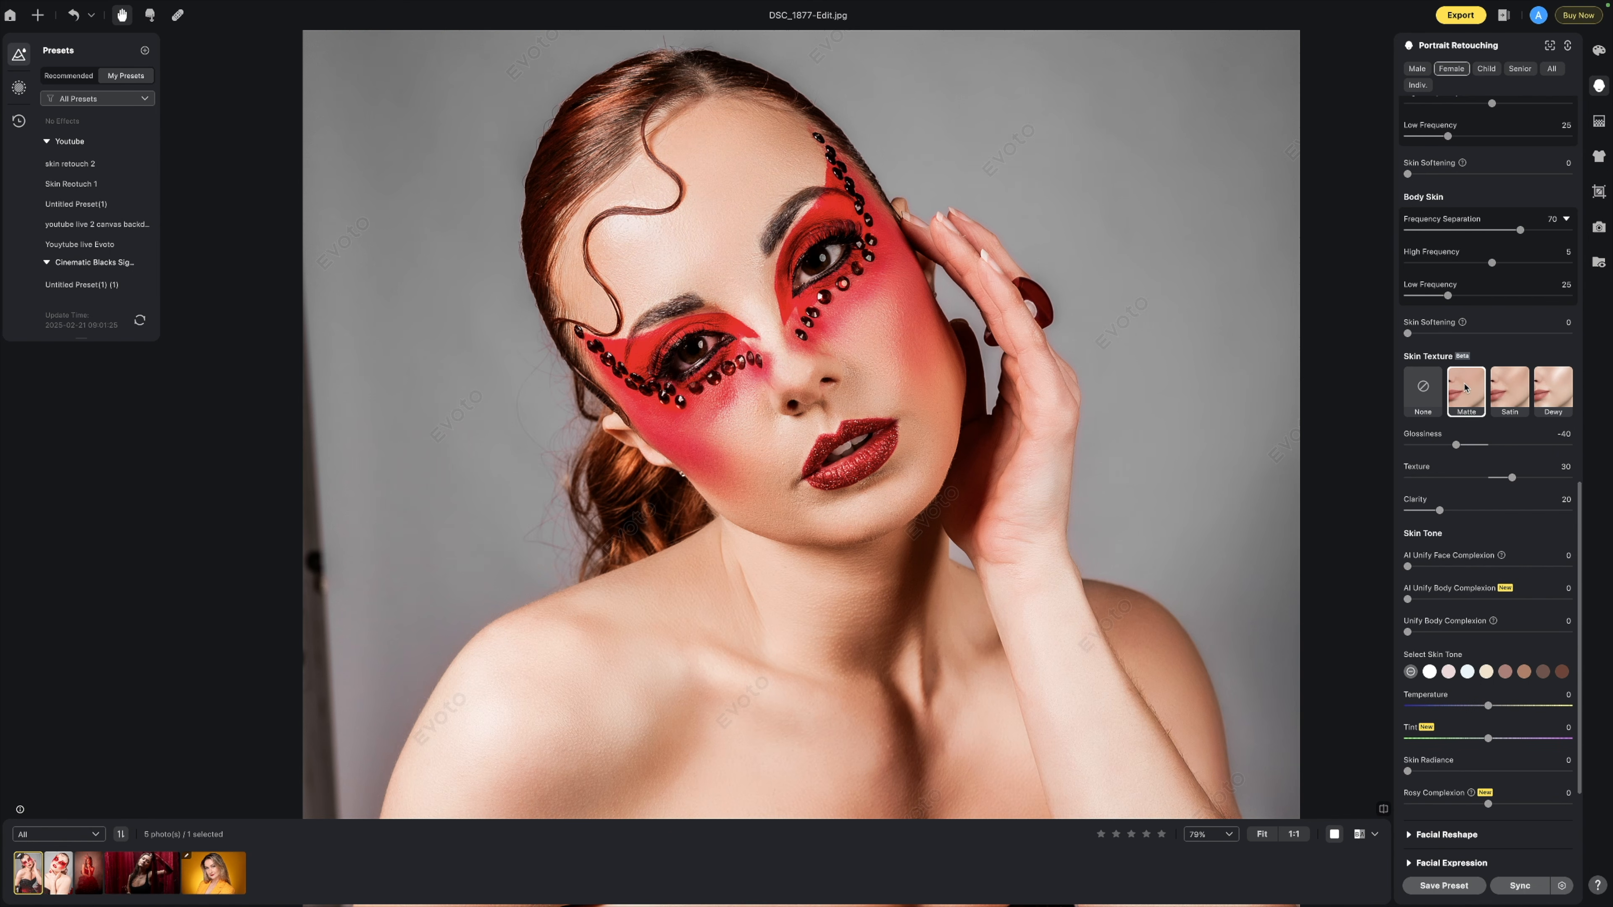
left_click(1501, 385)
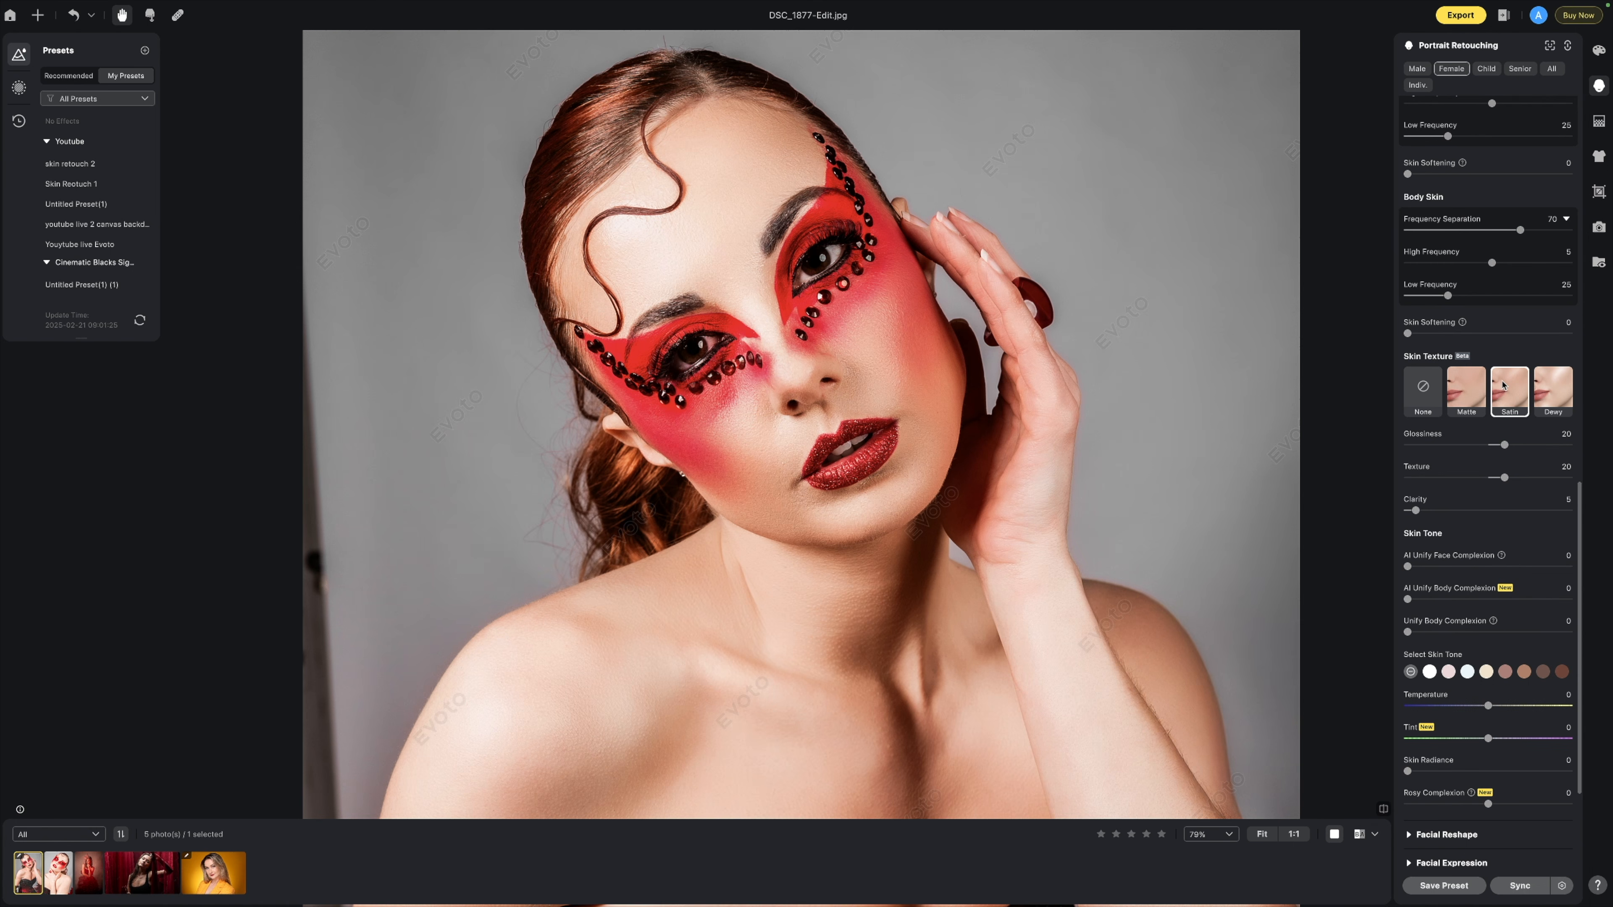
left_click(1567, 391)
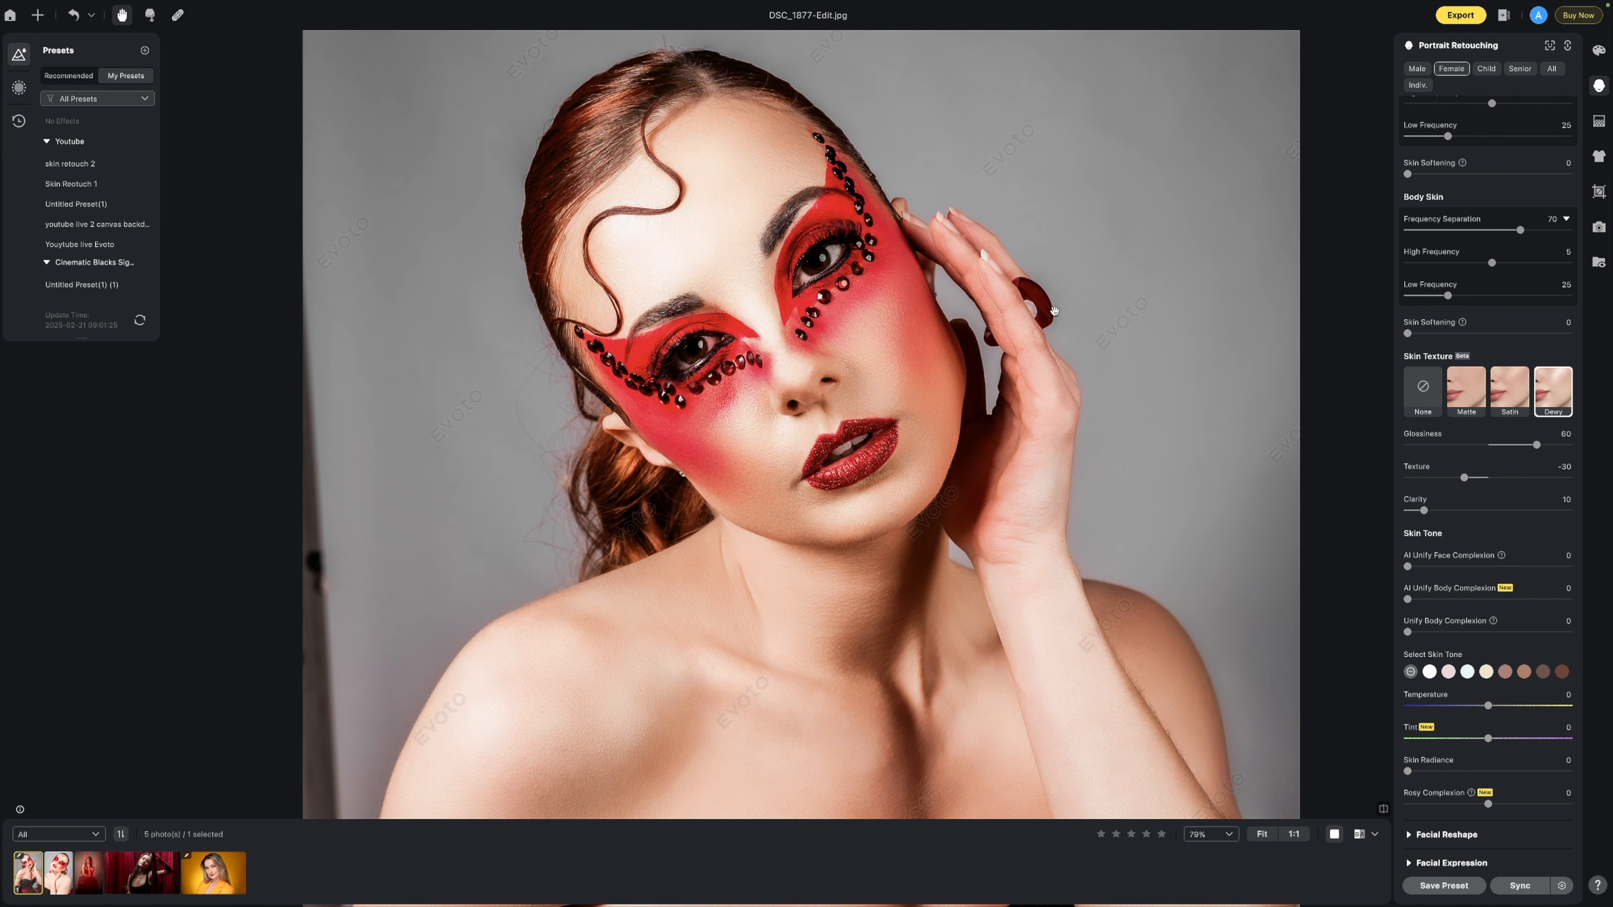
scroll(686, 216, "up", 5)
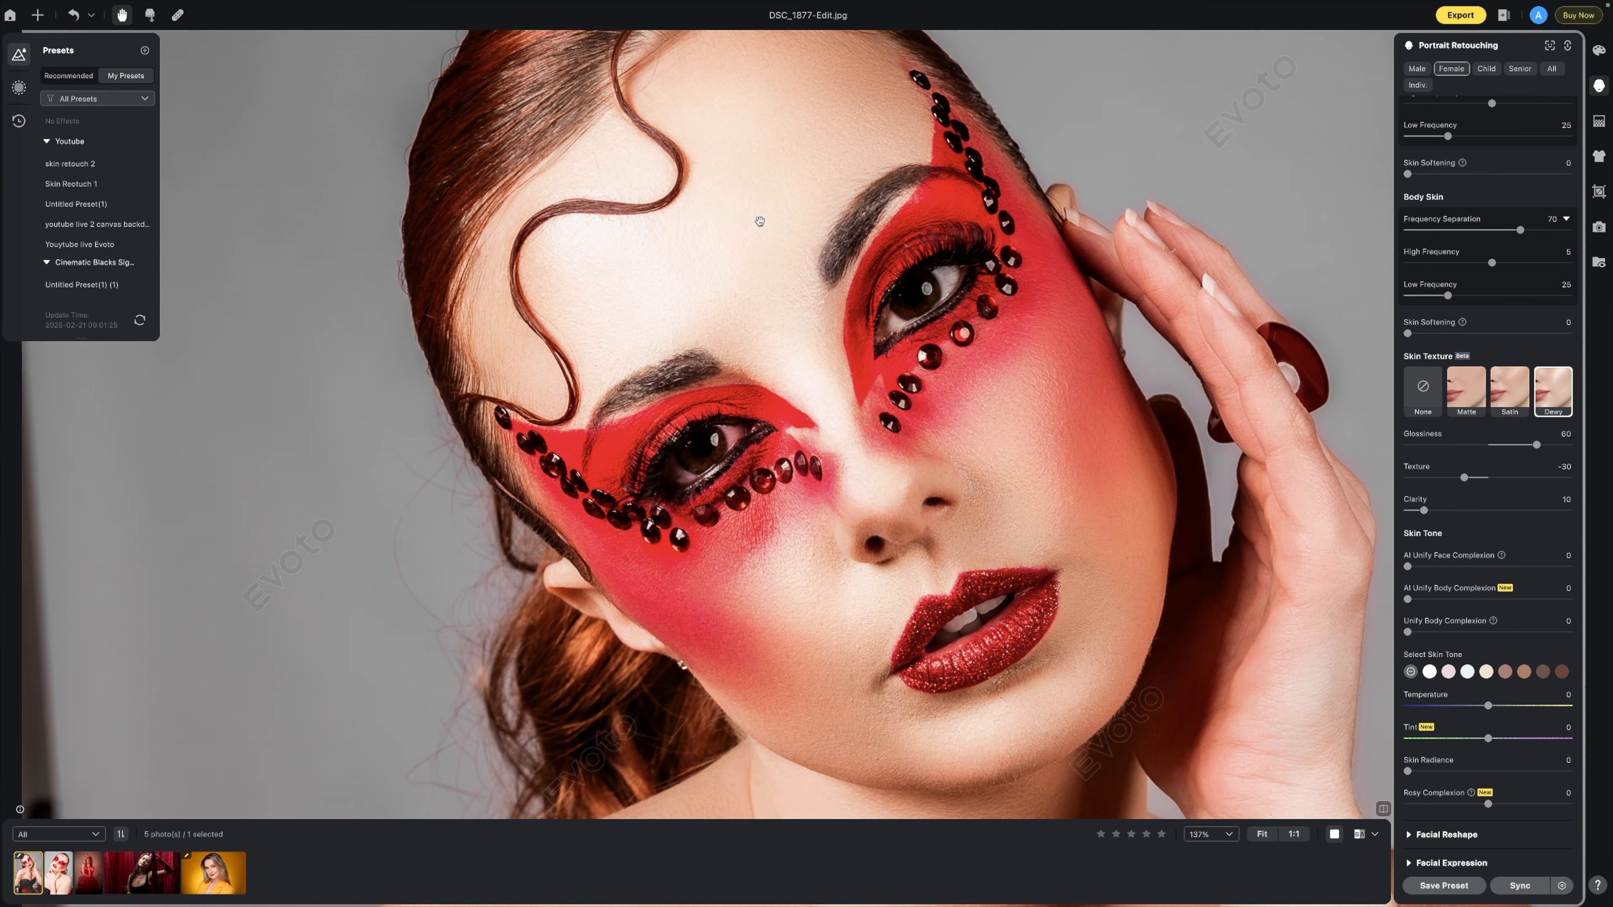
scroll(690, 249, "up", 1)
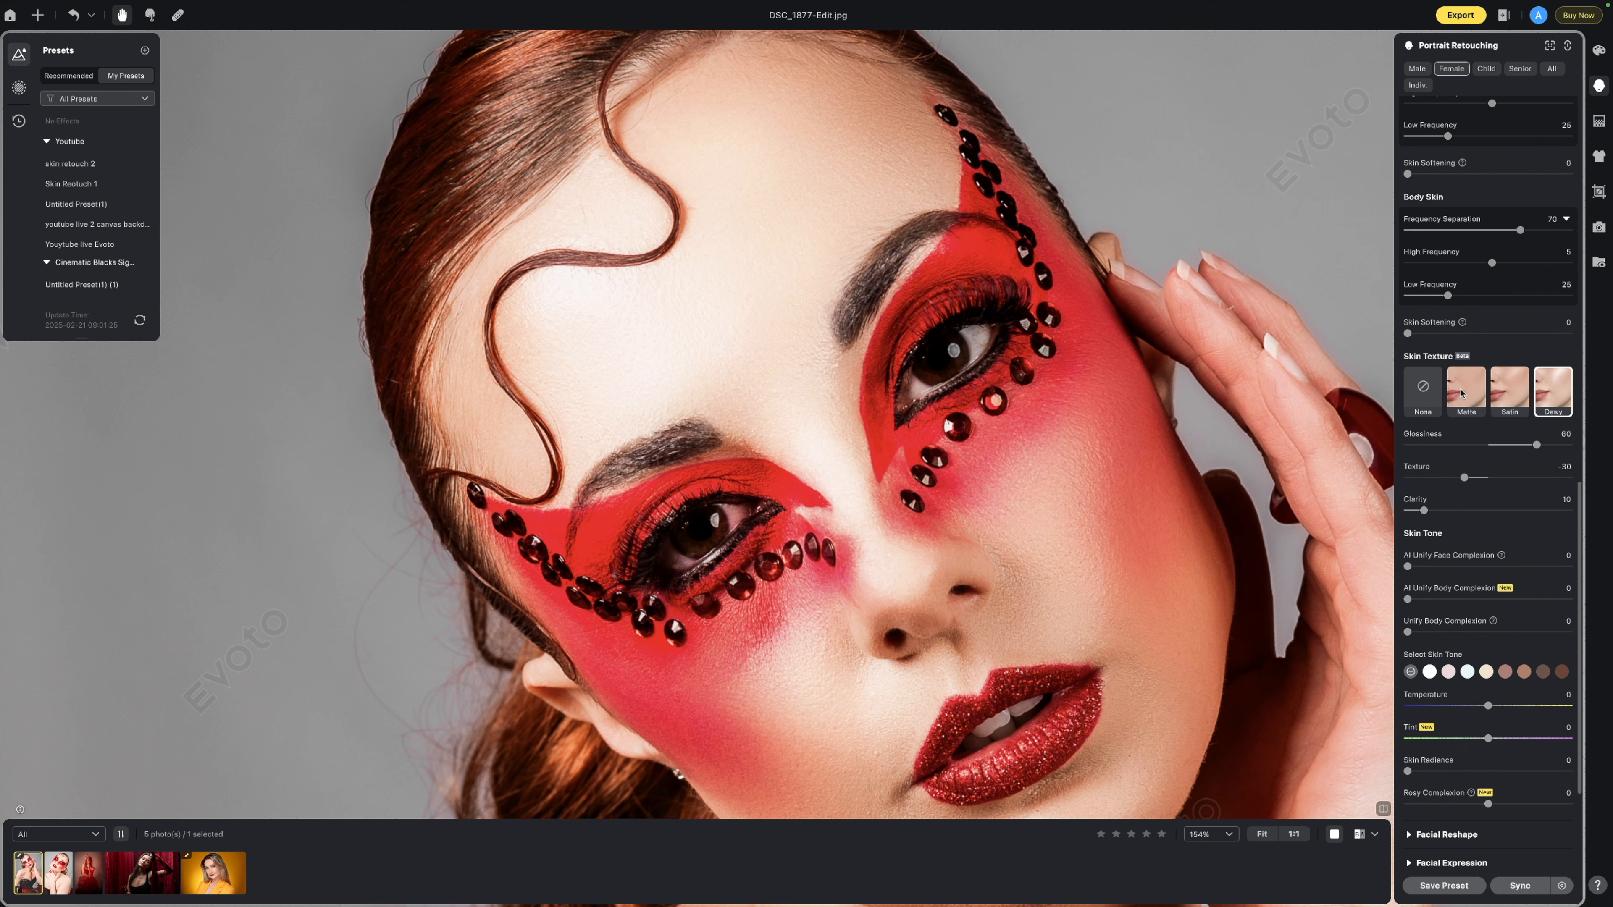
Step: Apply the Matte skin texture and set its Glossiness to -52
left_click(1461, 393)
scroll(855, 299, "down", 5)
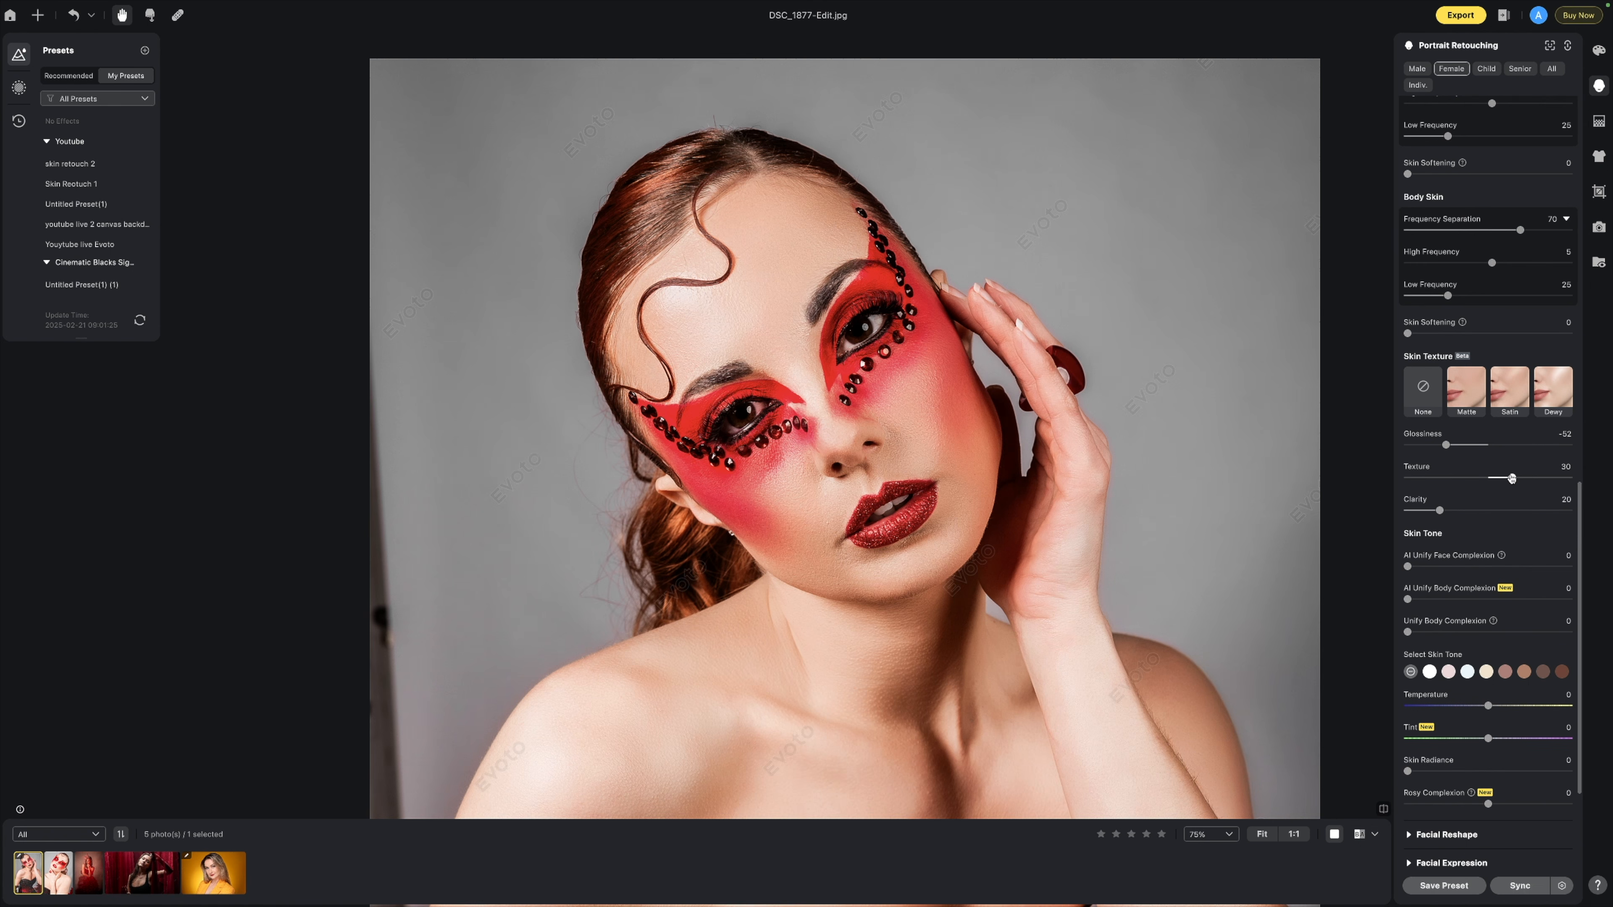
Step: Set the skin's Texture to 50 and select the rosy-brown skin tone swatch
scroll(1451, 507, "down", 4)
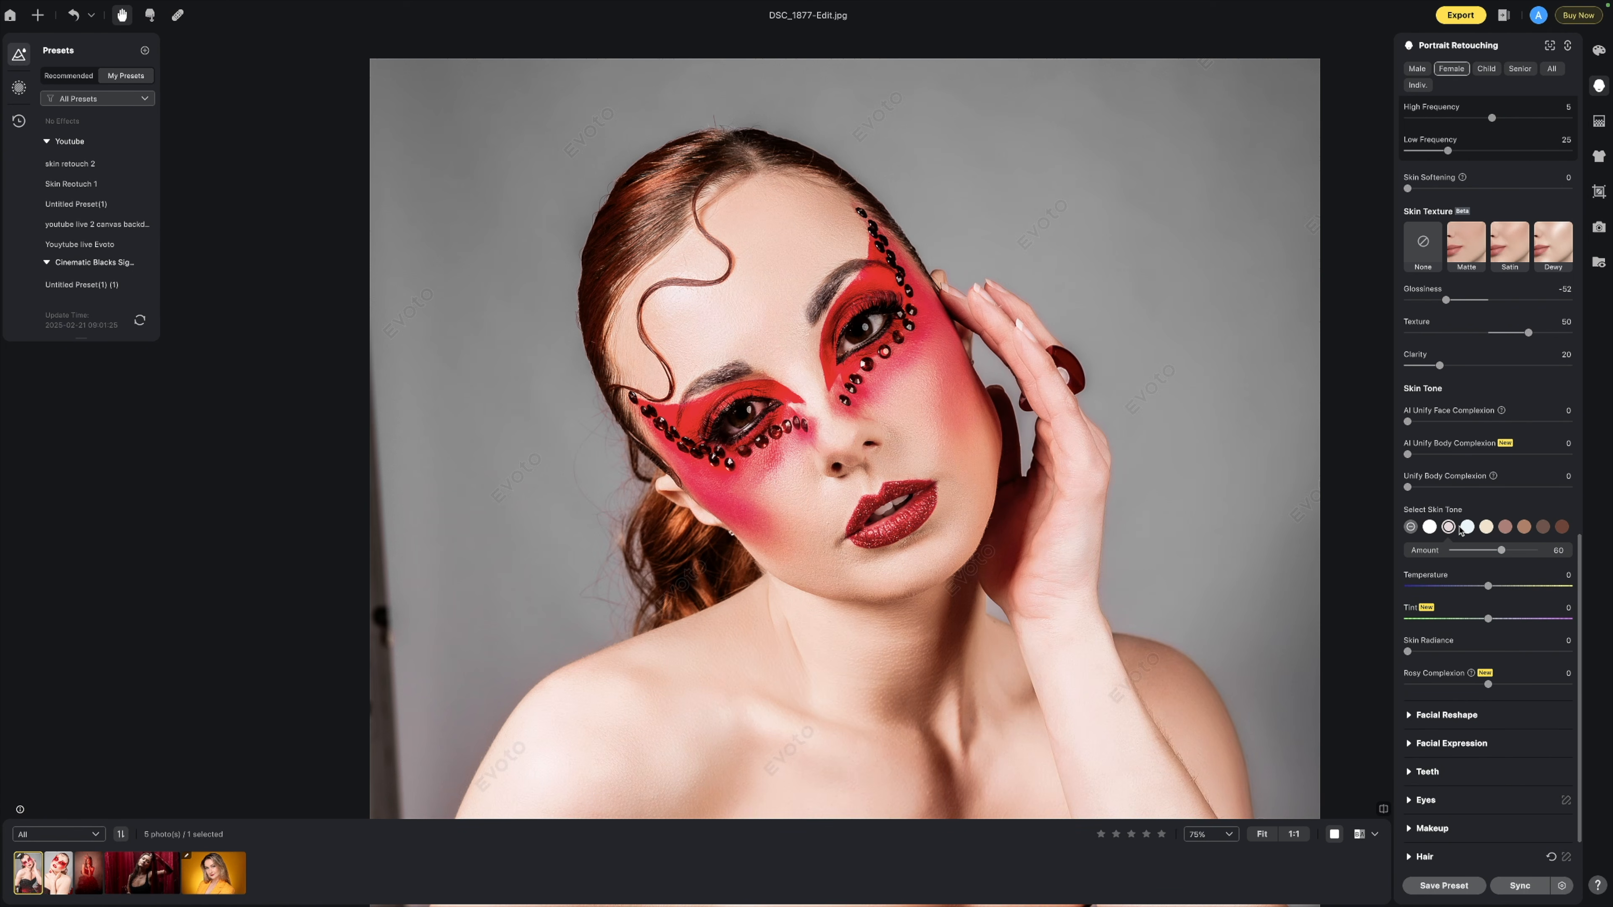
left_click(1507, 527)
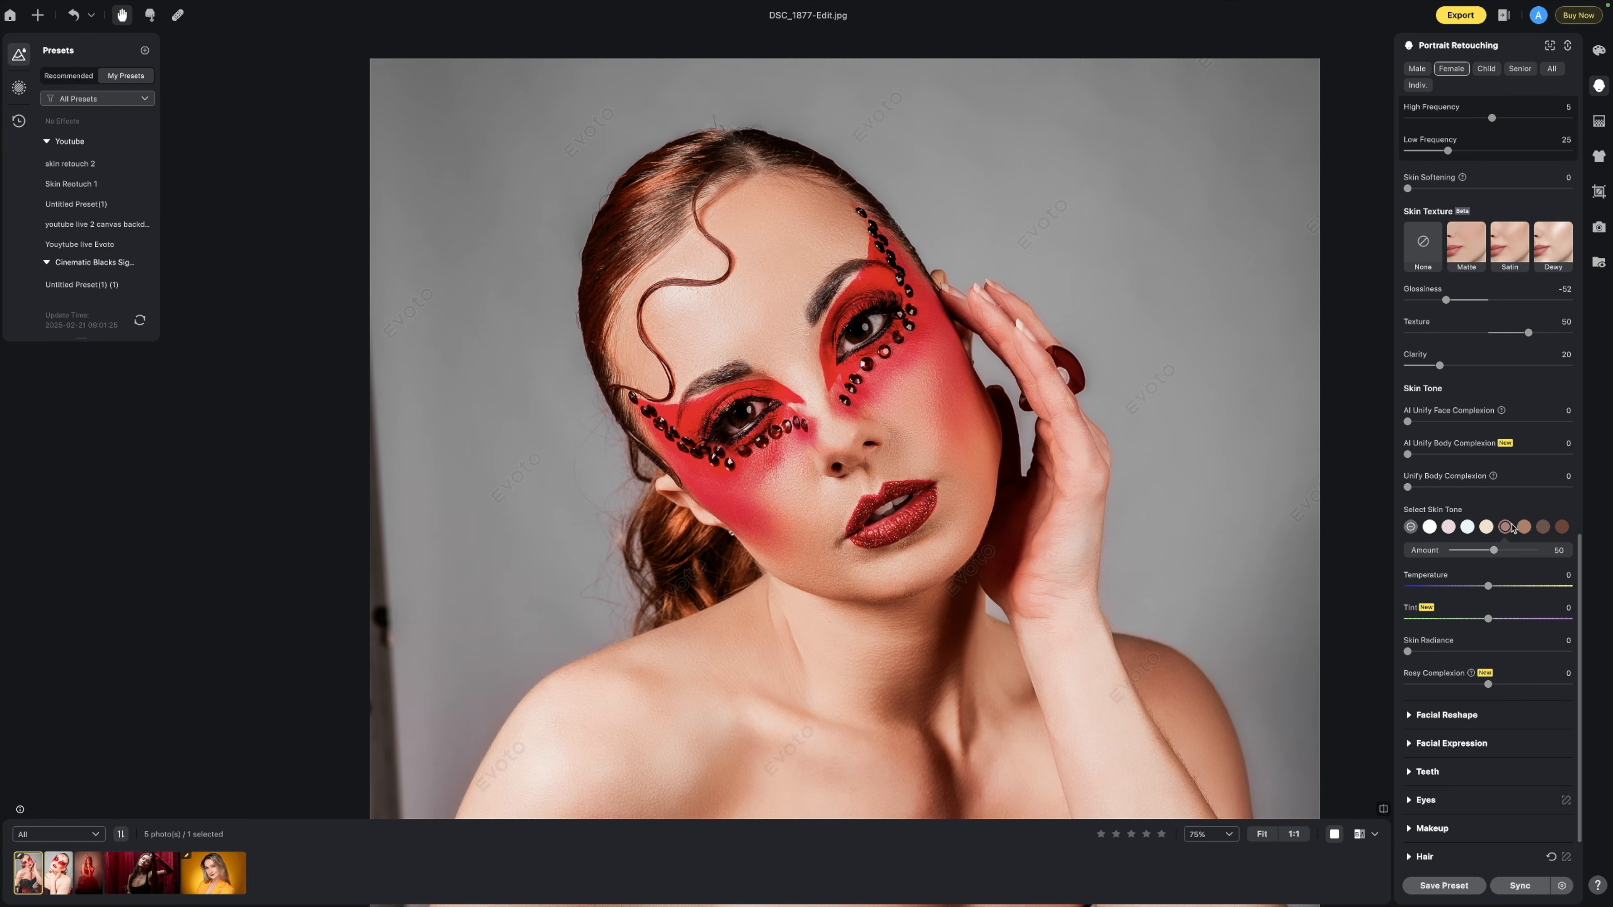
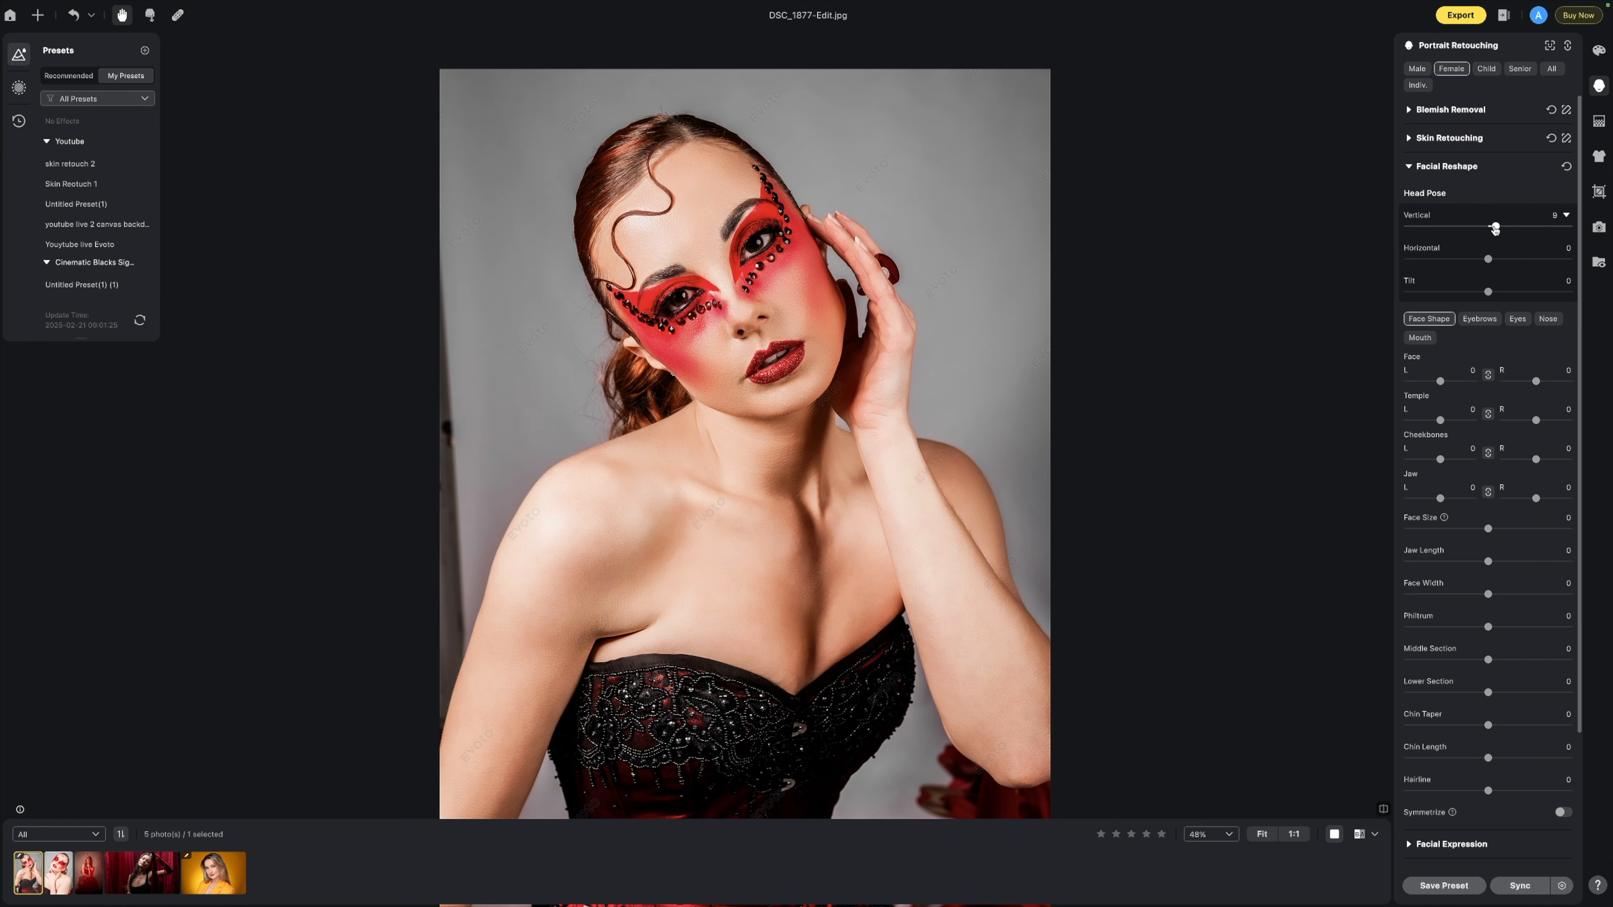
Step: Test the head pose's Vertical adjustment at 12 and 80 on the enlarged face, and set it to -8
scroll(672, 124, "up", 3)
scroll(672, 124, "up", 3)
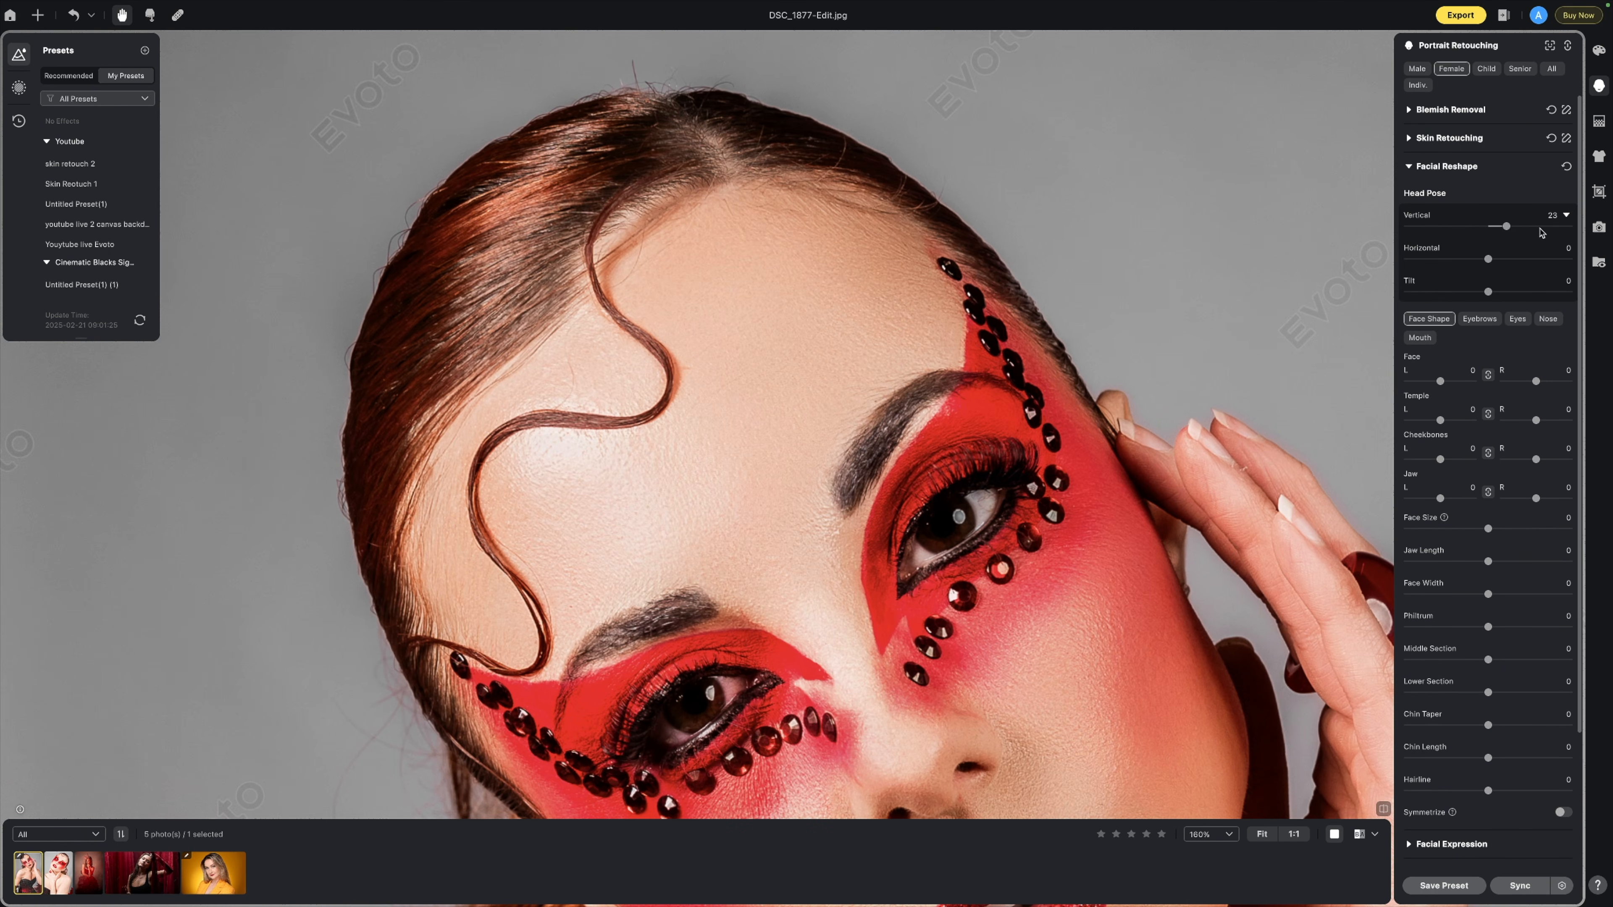
mouse_move(1506, 227)
left_mouse_down()
mouse_move(1550, 228)
mouse_move(1497, 228)
left_mouse_up()
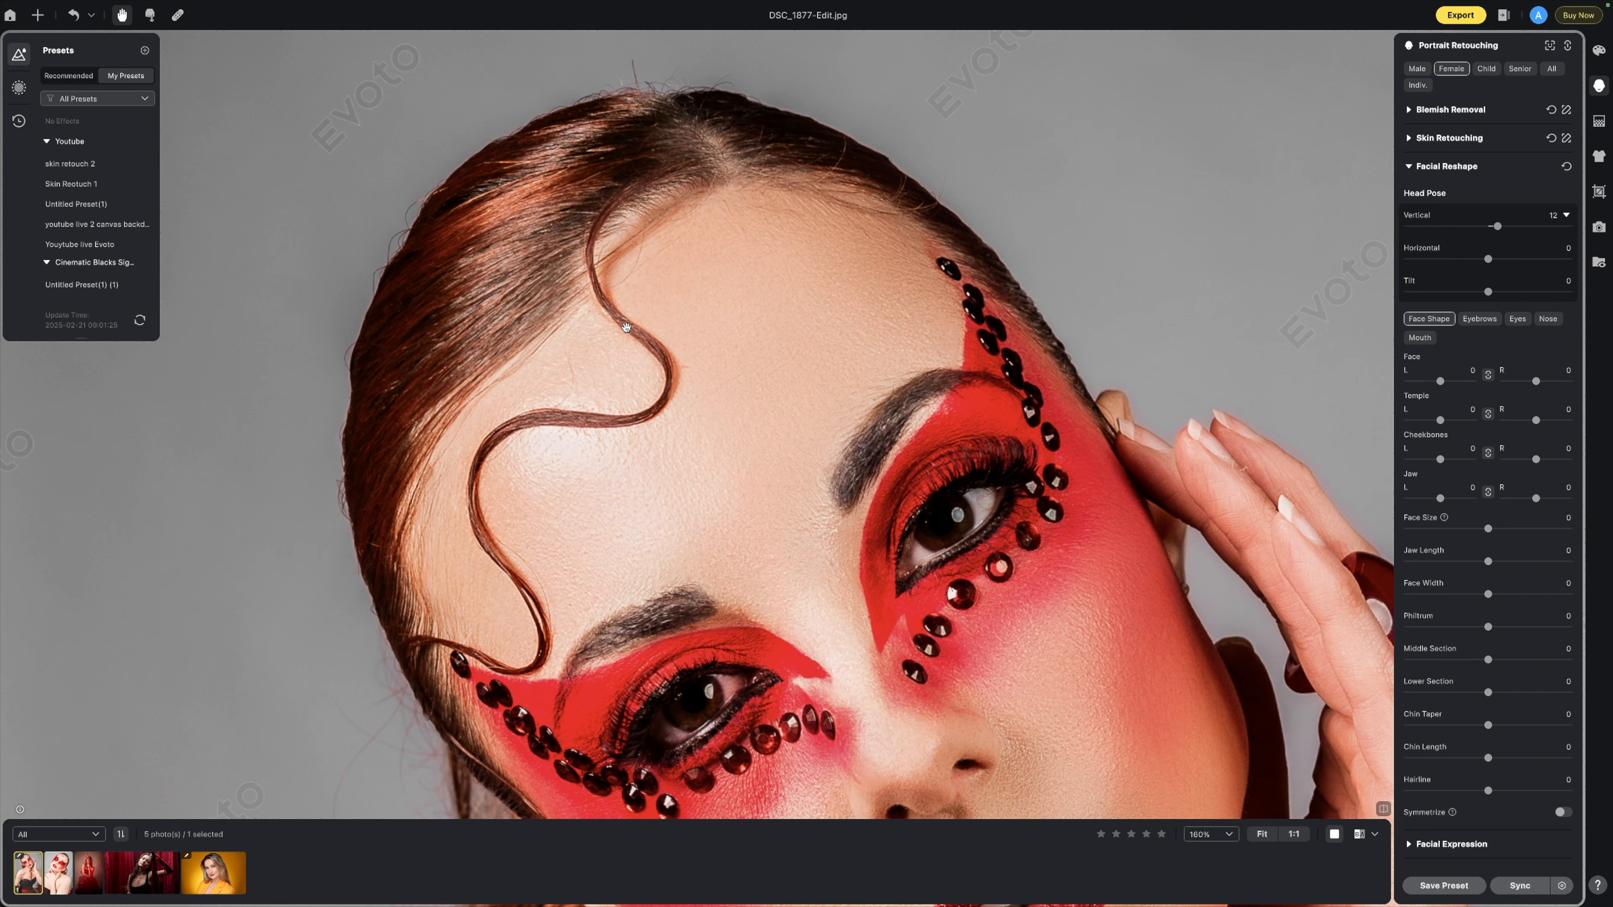
left_click_drag(1497, 226, 1553, 225)
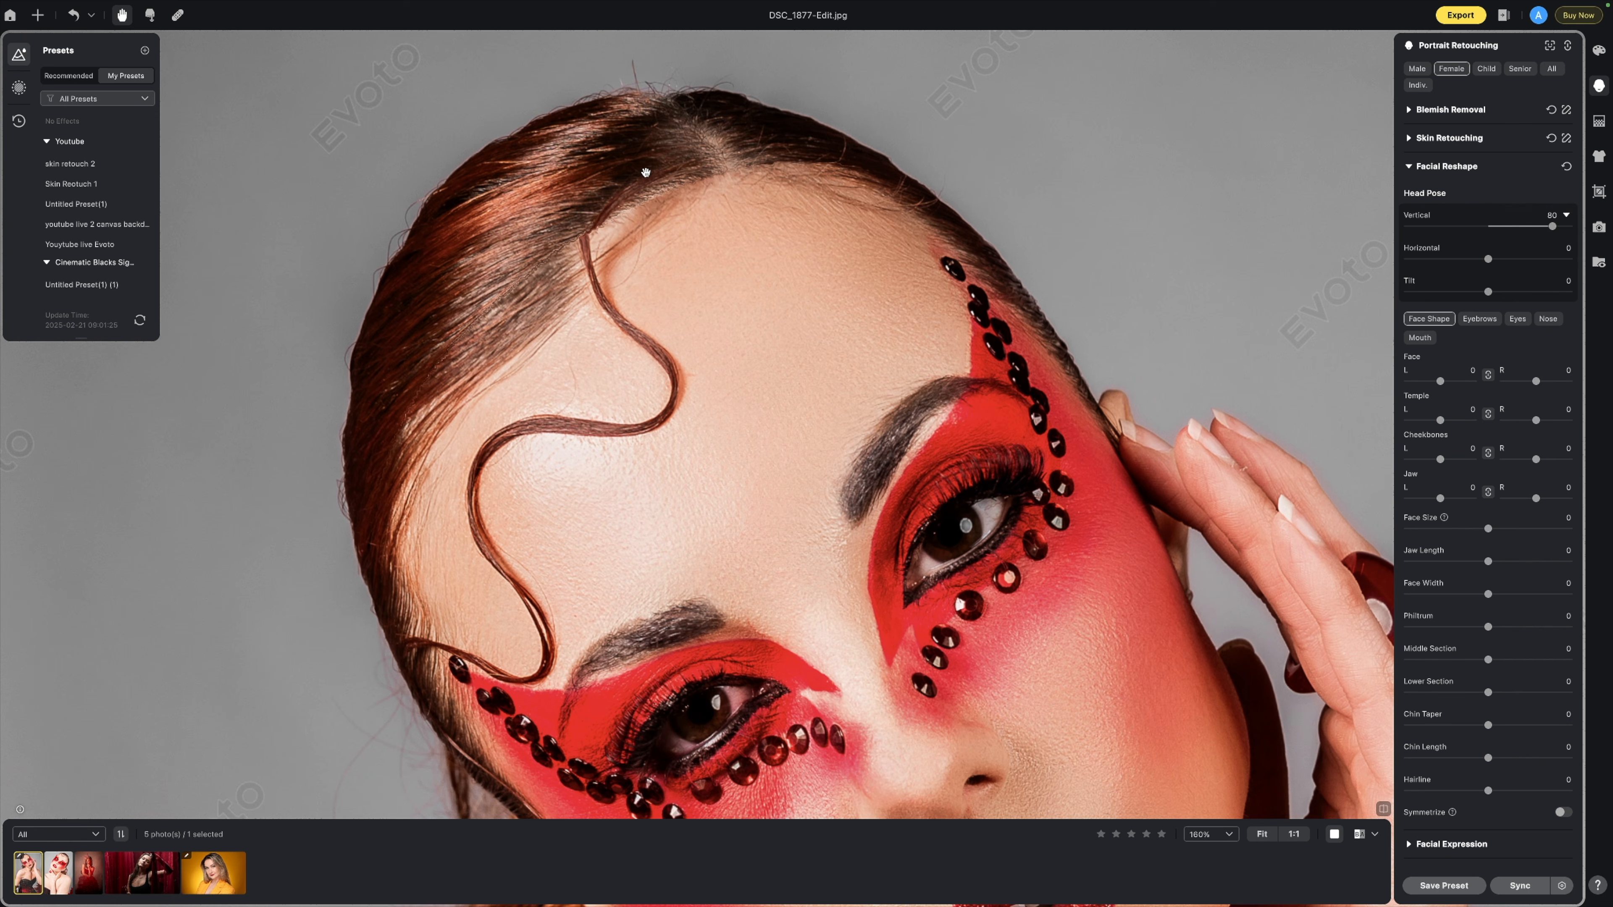
left_click_drag(1555, 230, 1481, 228)
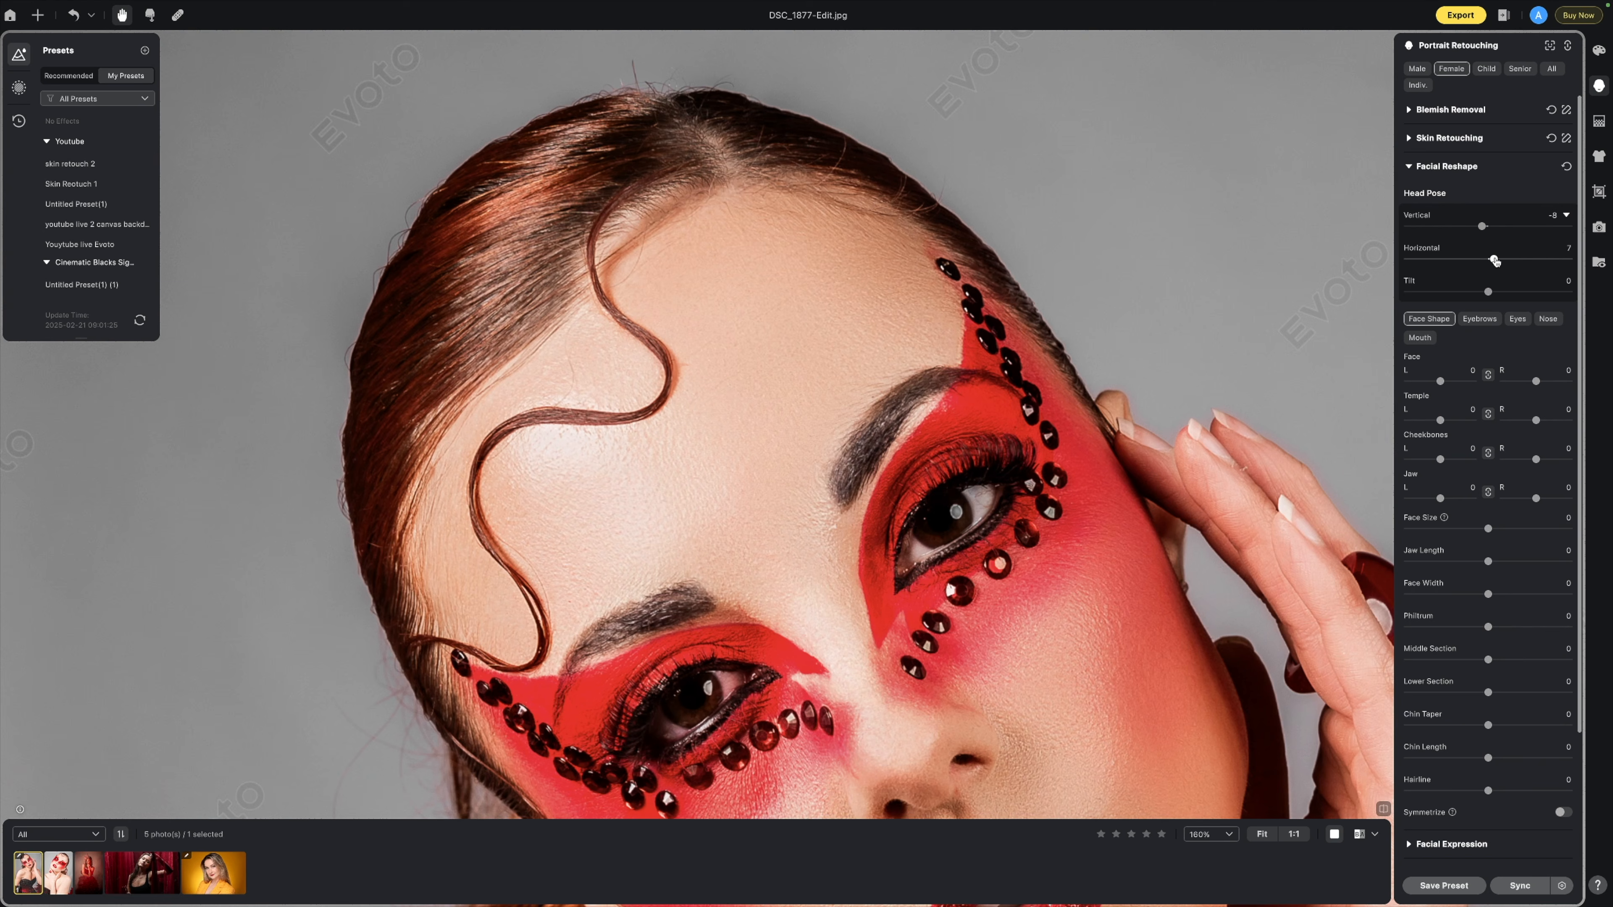
Step: Test the head pose's Horizontal adjustment at 91, set it to -53, and check the whole face
left_click_drag(1494, 261, 1562, 261)
scroll(844, 174, "up", 5)
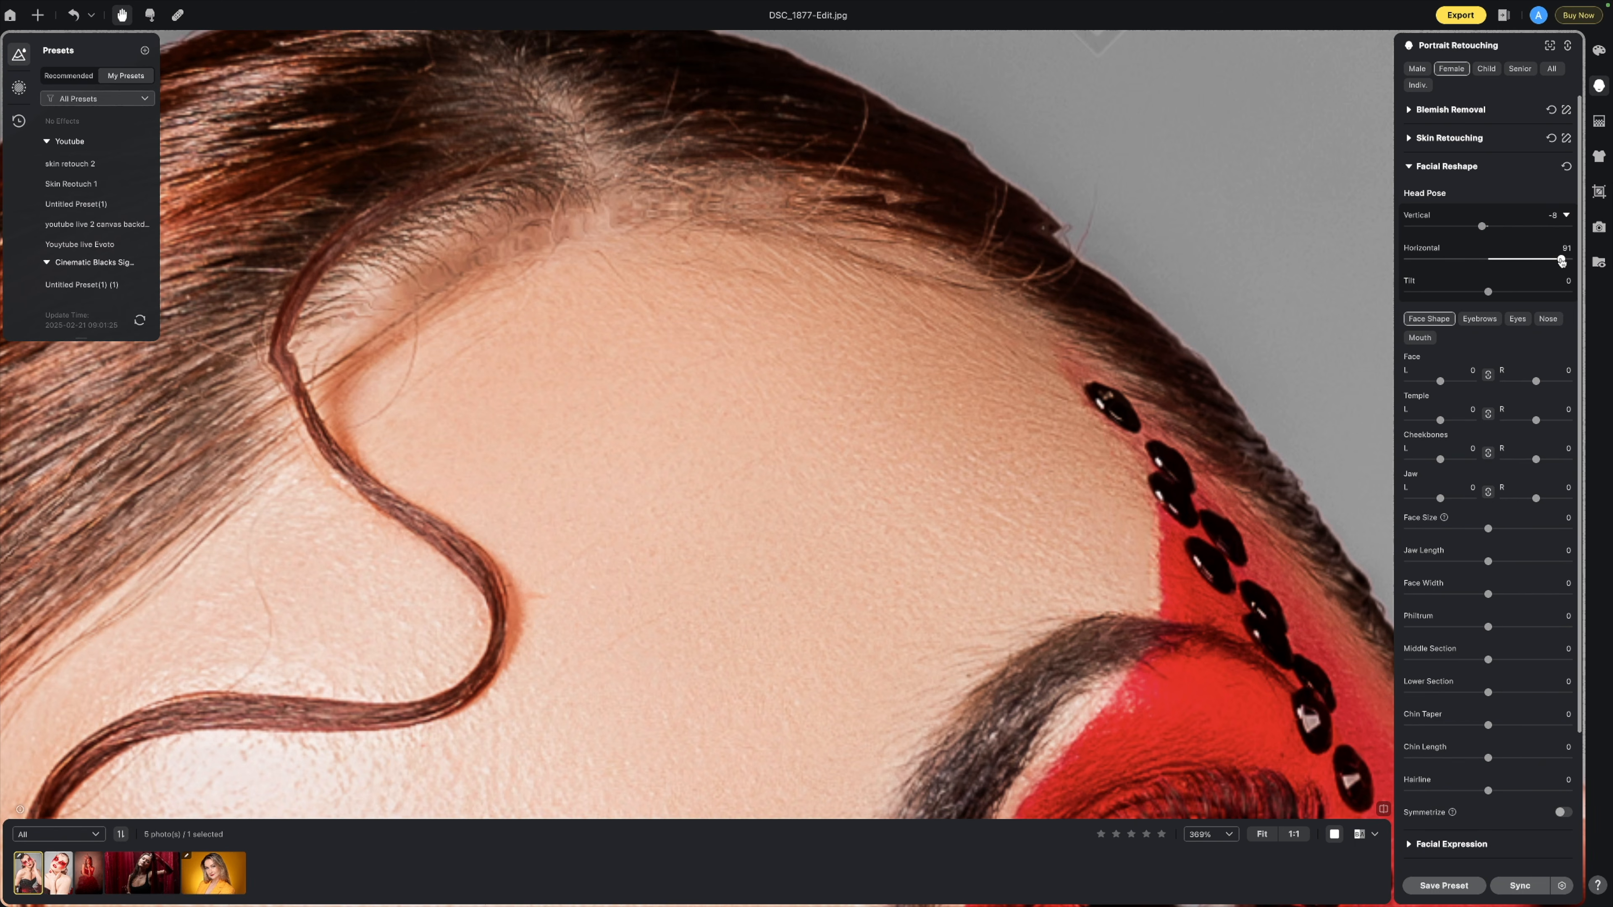
left_click_drag(1559, 262, 1445, 260)
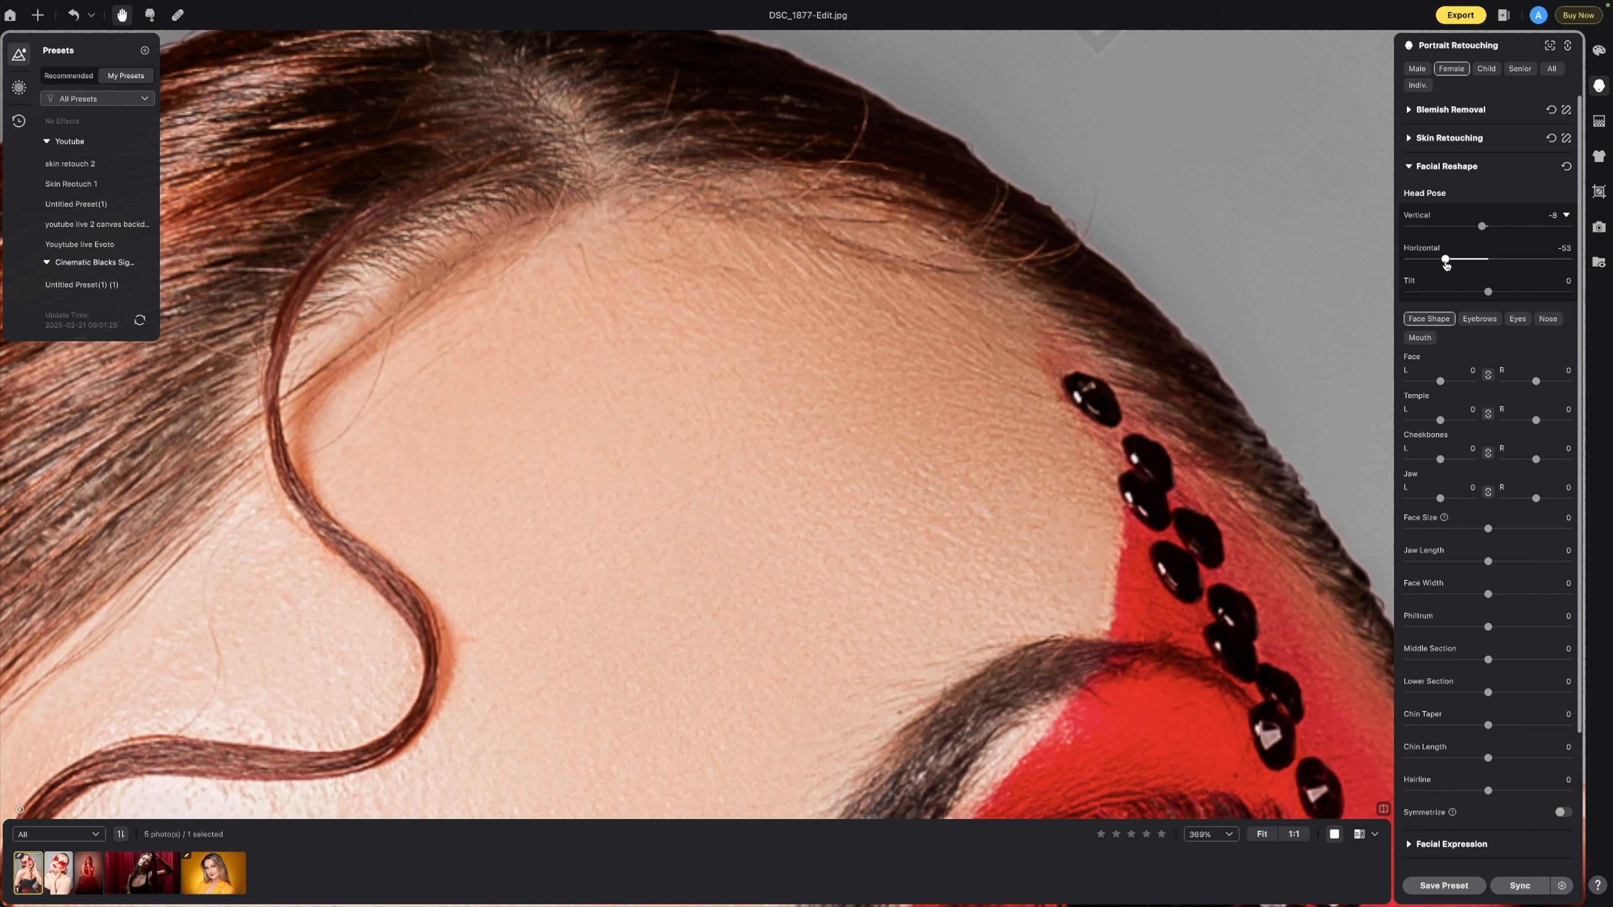
scroll(793, 229, "down", 1)
scroll(793, 229, "down", 10)
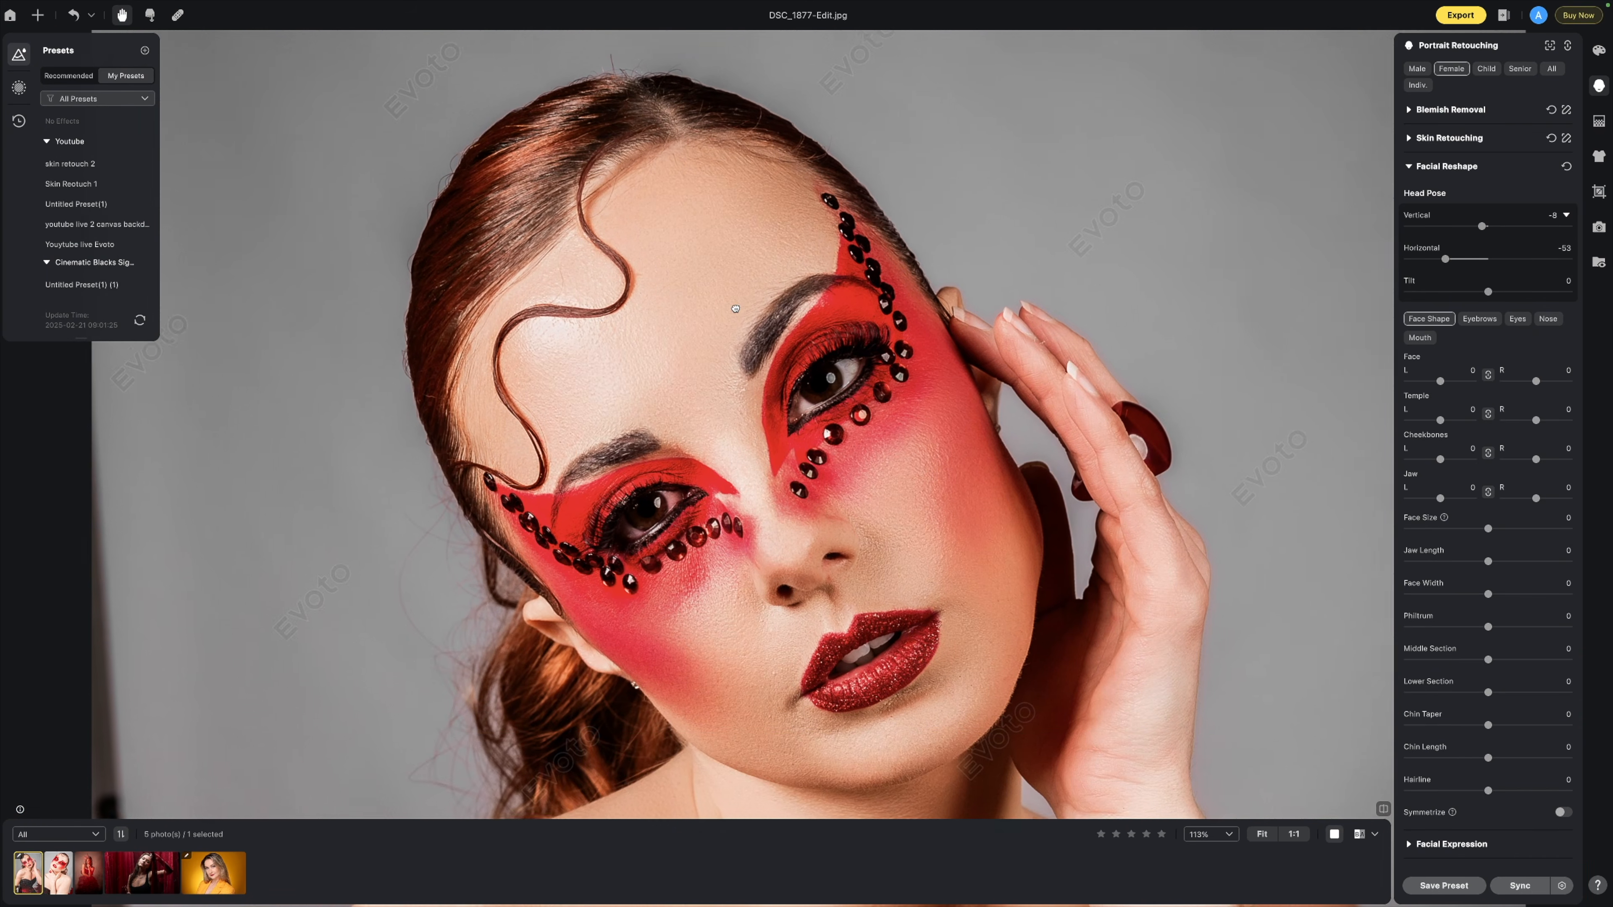
left_click_drag(736, 308, 720, 298)
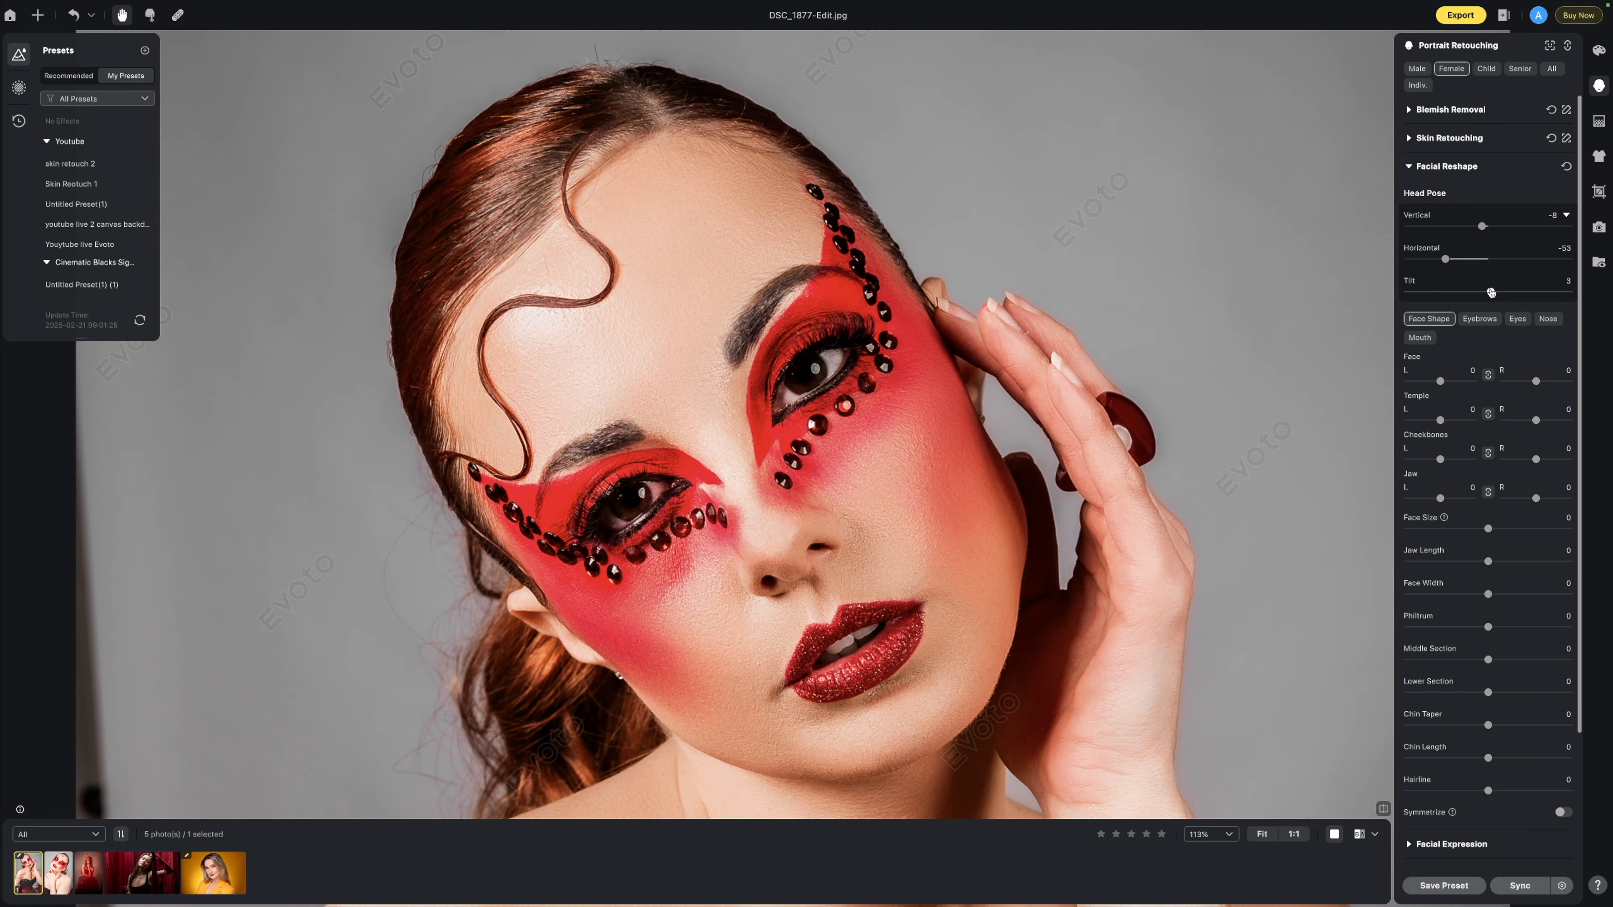
Step: Try the head pose's Tilt at 3 and 2 on the enlarged face, and return it to 0
mouse_move(1491, 292)
left_mouse_down()
mouse_move(1458, 294)
mouse_move(1492, 294)
left_mouse_up()
scroll(562, 174, "up", 5)
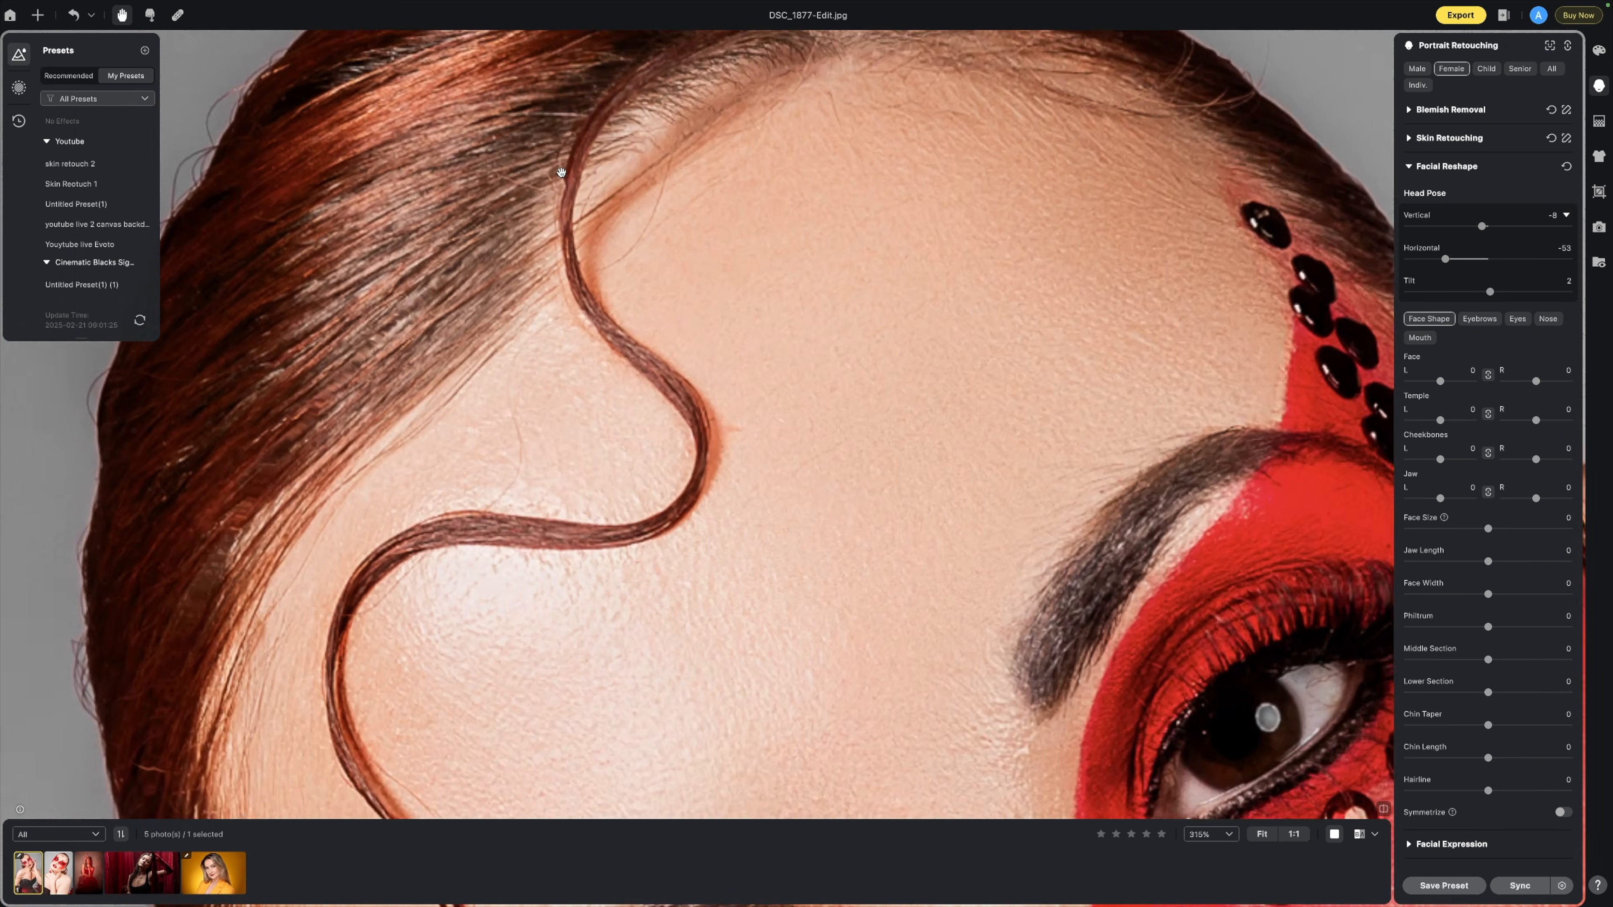
left_click_drag(1491, 290, 1489, 292)
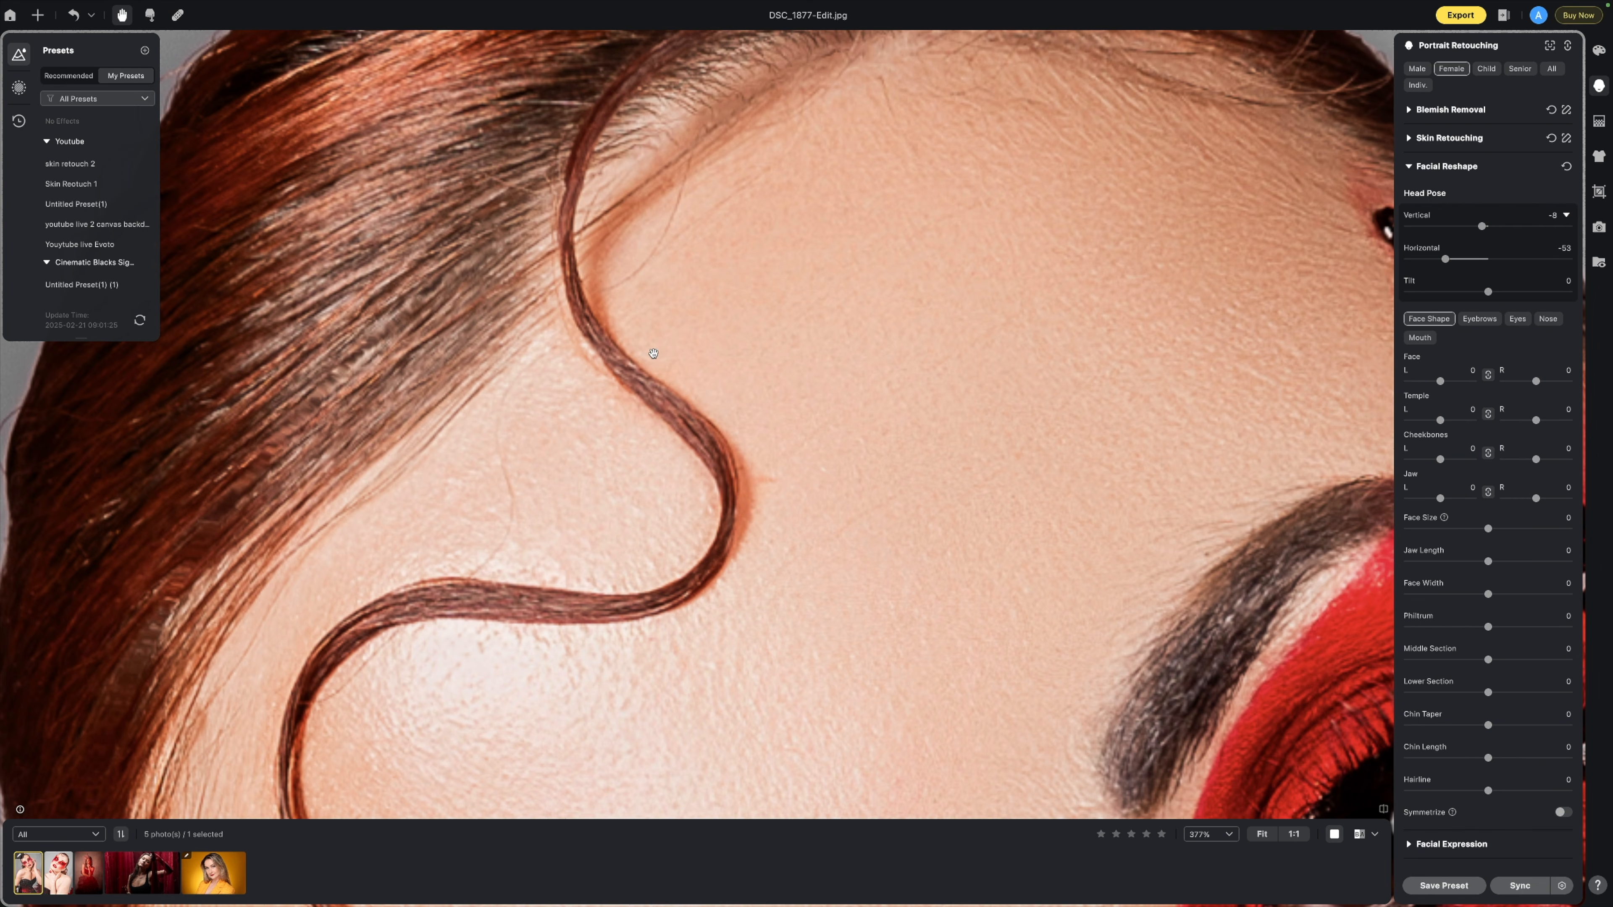
scroll(653, 353, "down", 5)
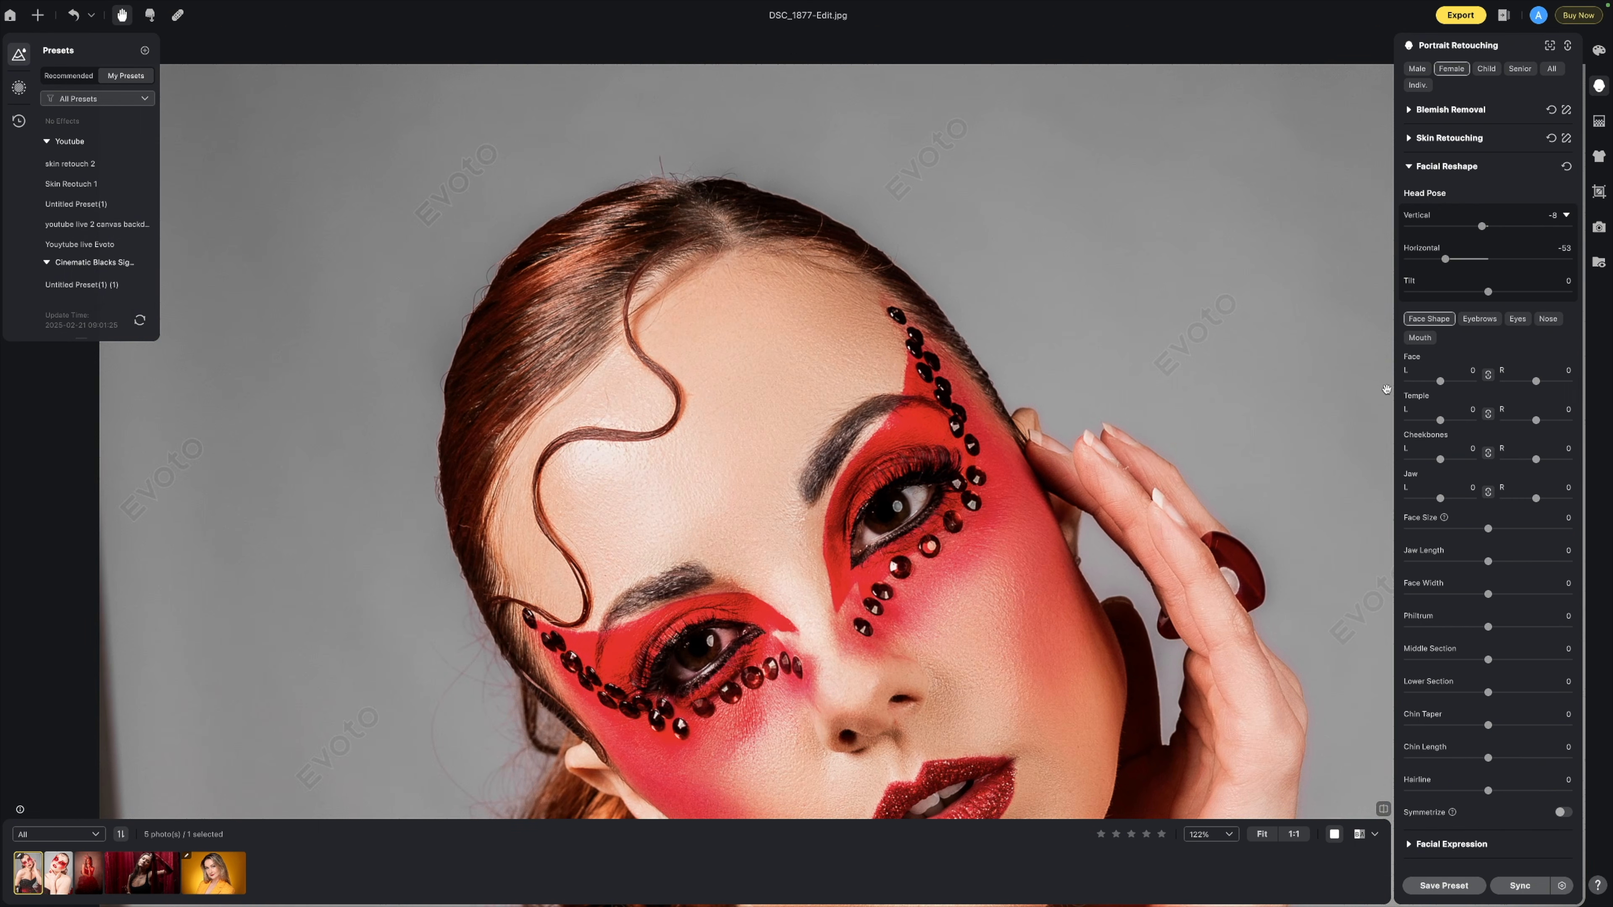
Step: Examine the Facial Reshape options for face shape, eyebrows, nose and mouth against the whole face
scroll(1455, 340, "down", 3)
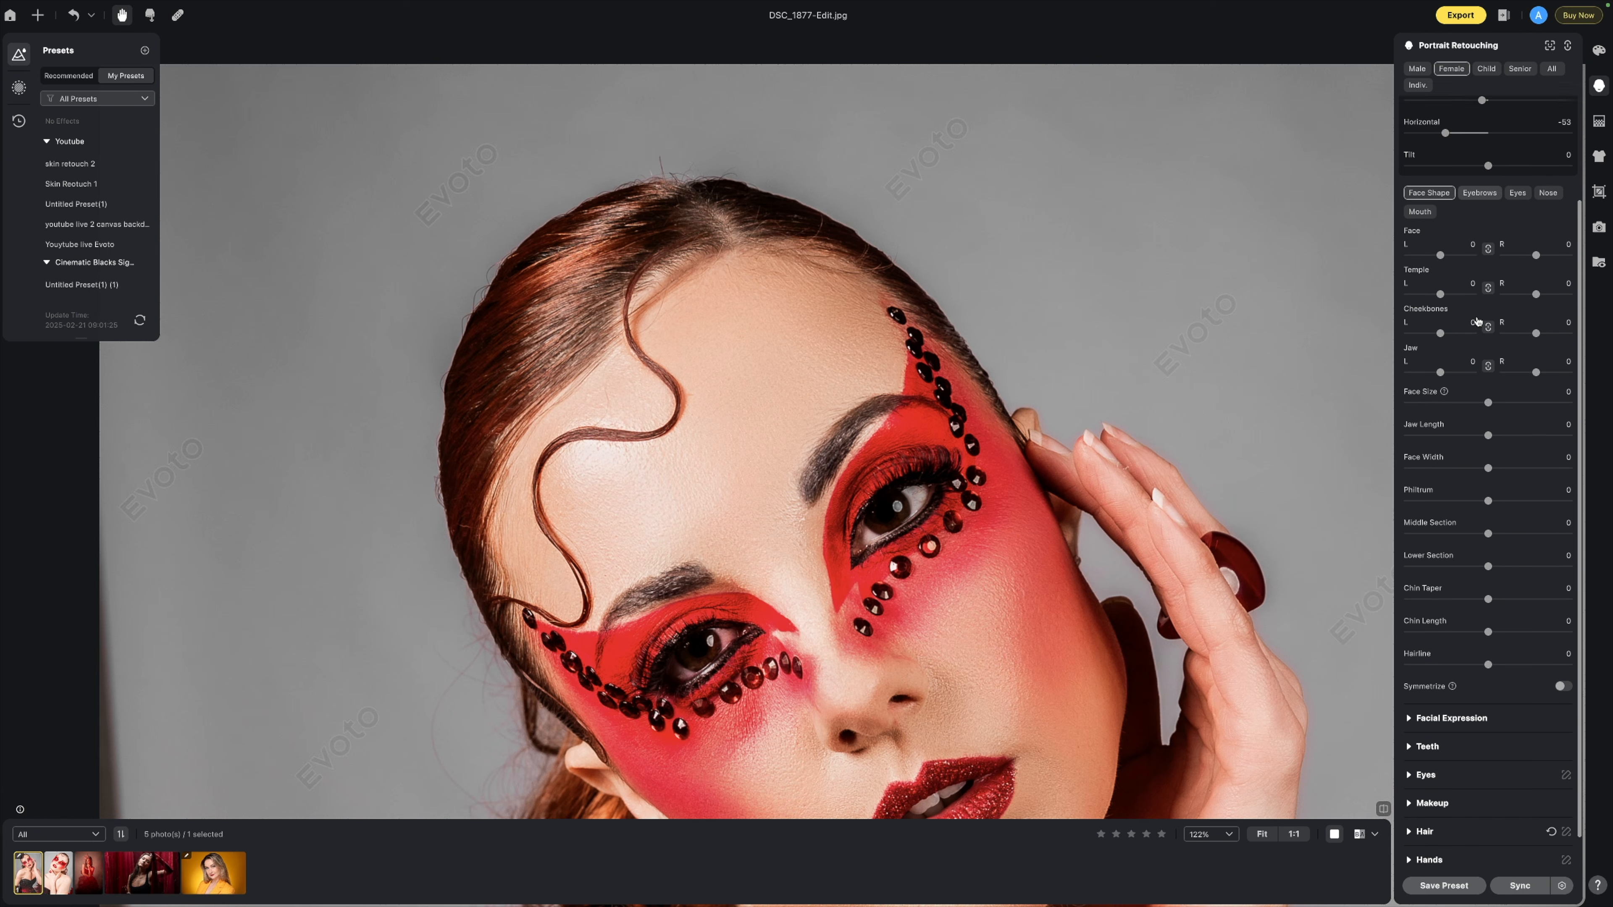
scroll(1490, 232, "up", 1)
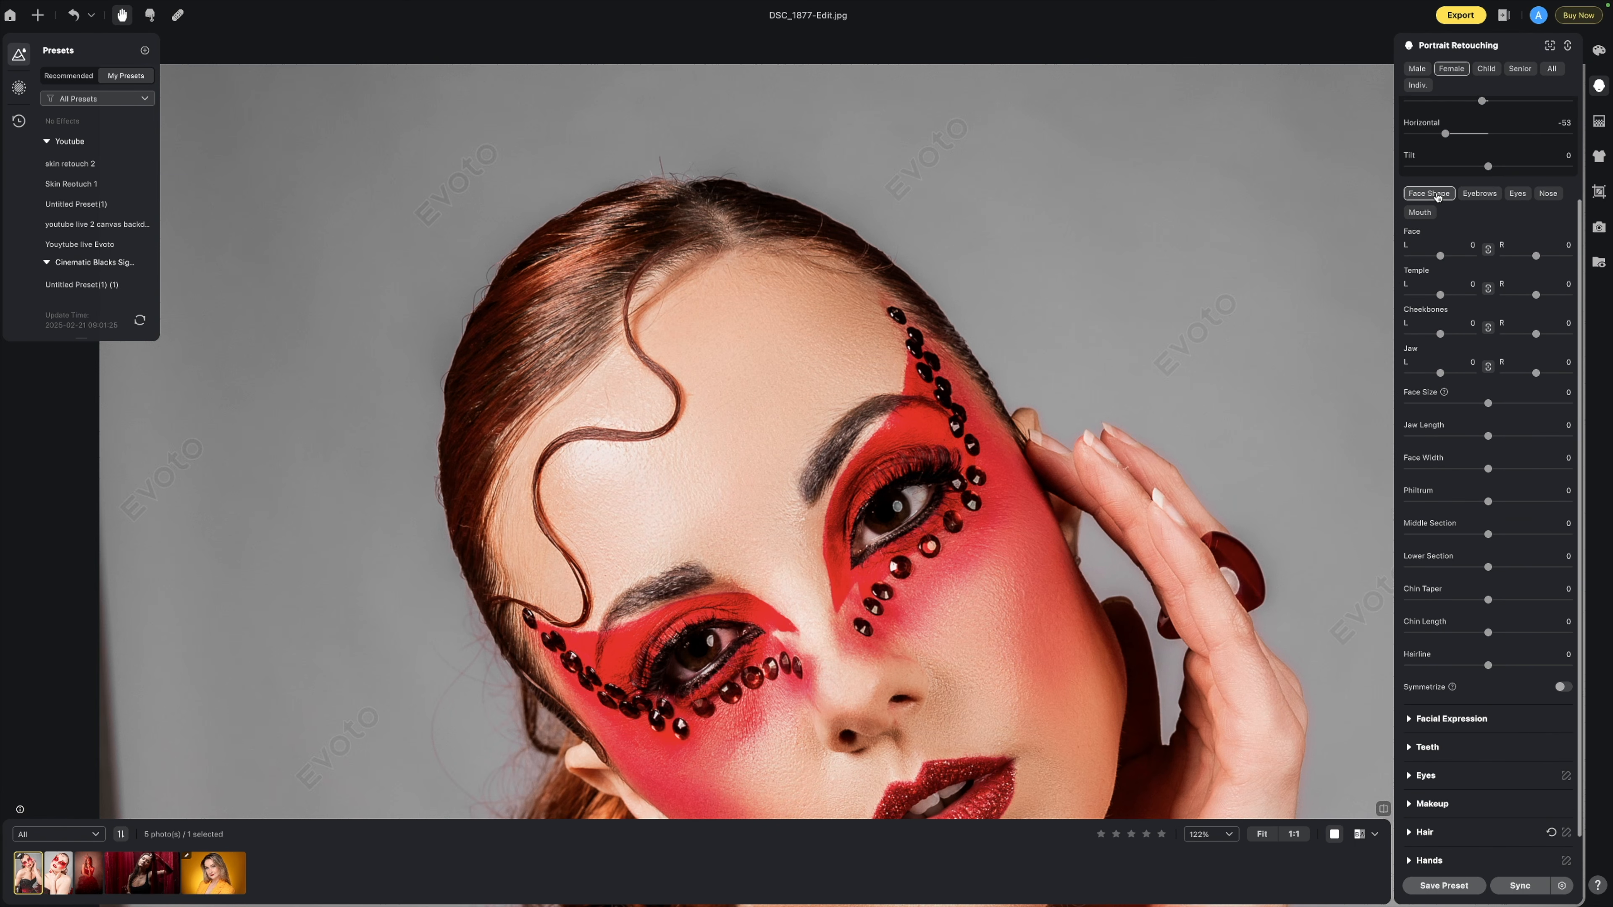
left_click(1484, 195)
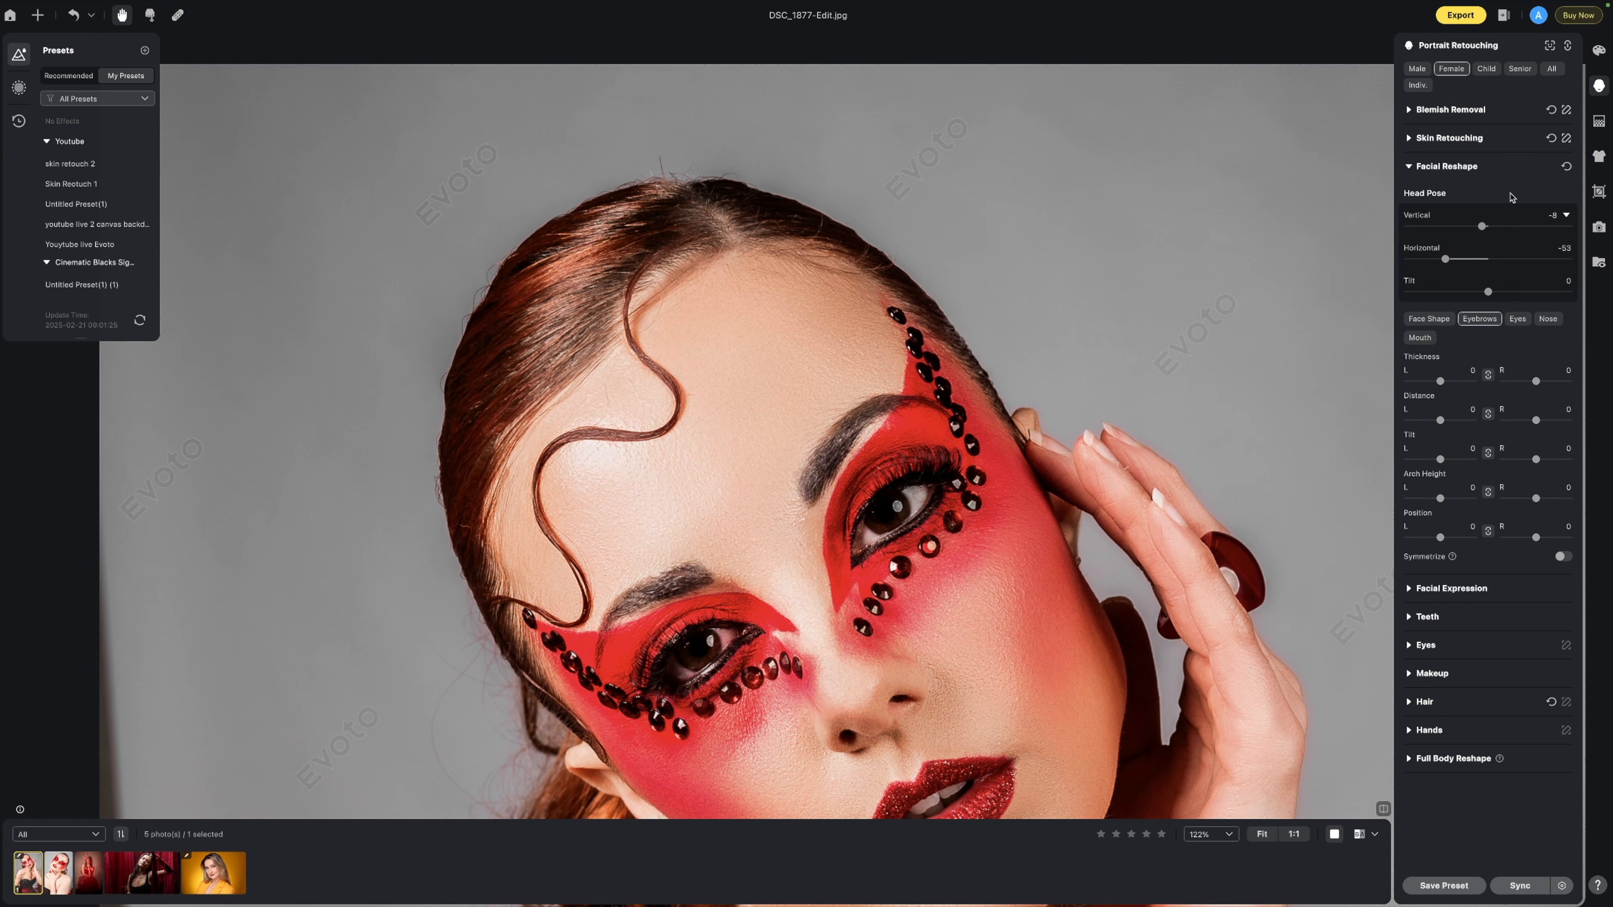
left_click(1547, 319)
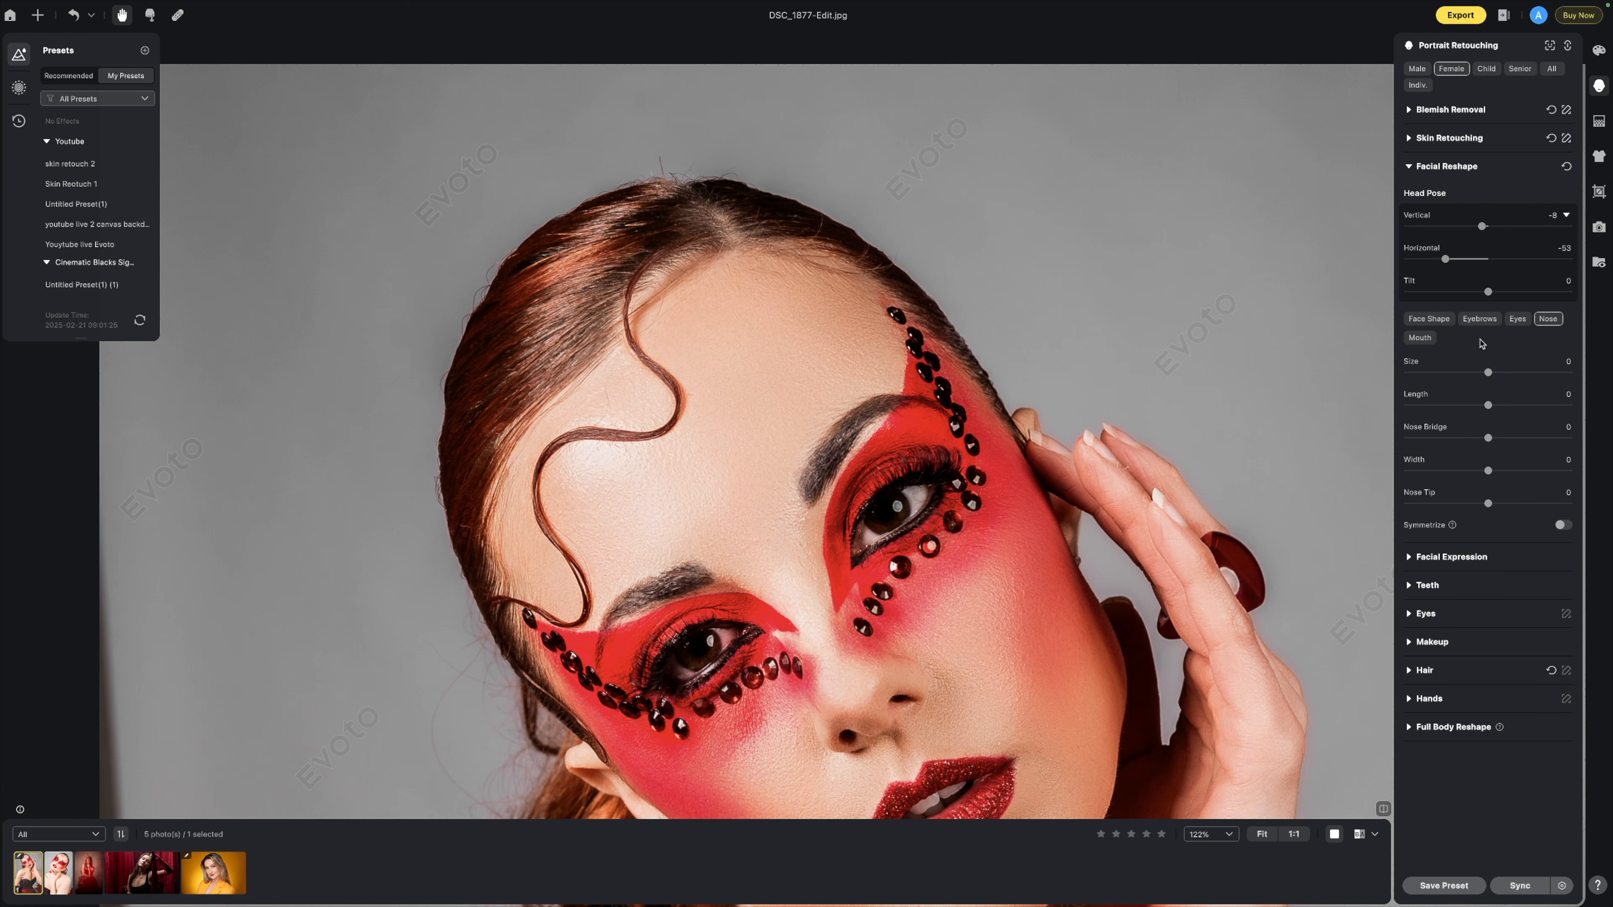
left_click(1423, 337)
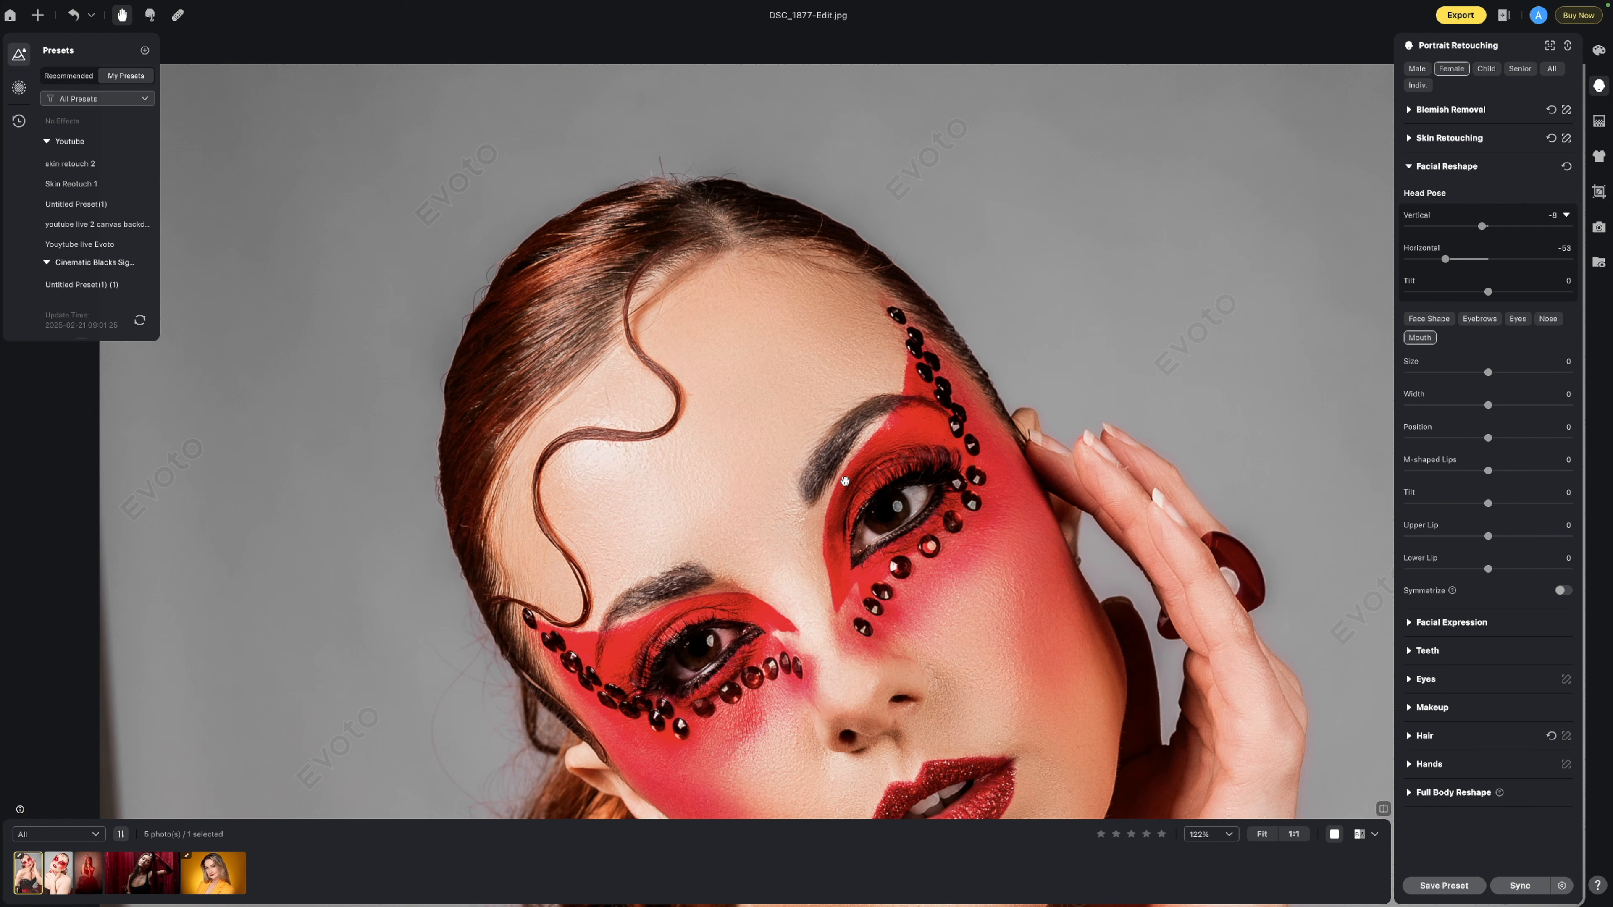
scroll(845, 481, "down", 3)
left_click_drag(910, 500, 718, 370)
scroll(708, 387, "down", 3)
scroll(708, 387, "up", 4)
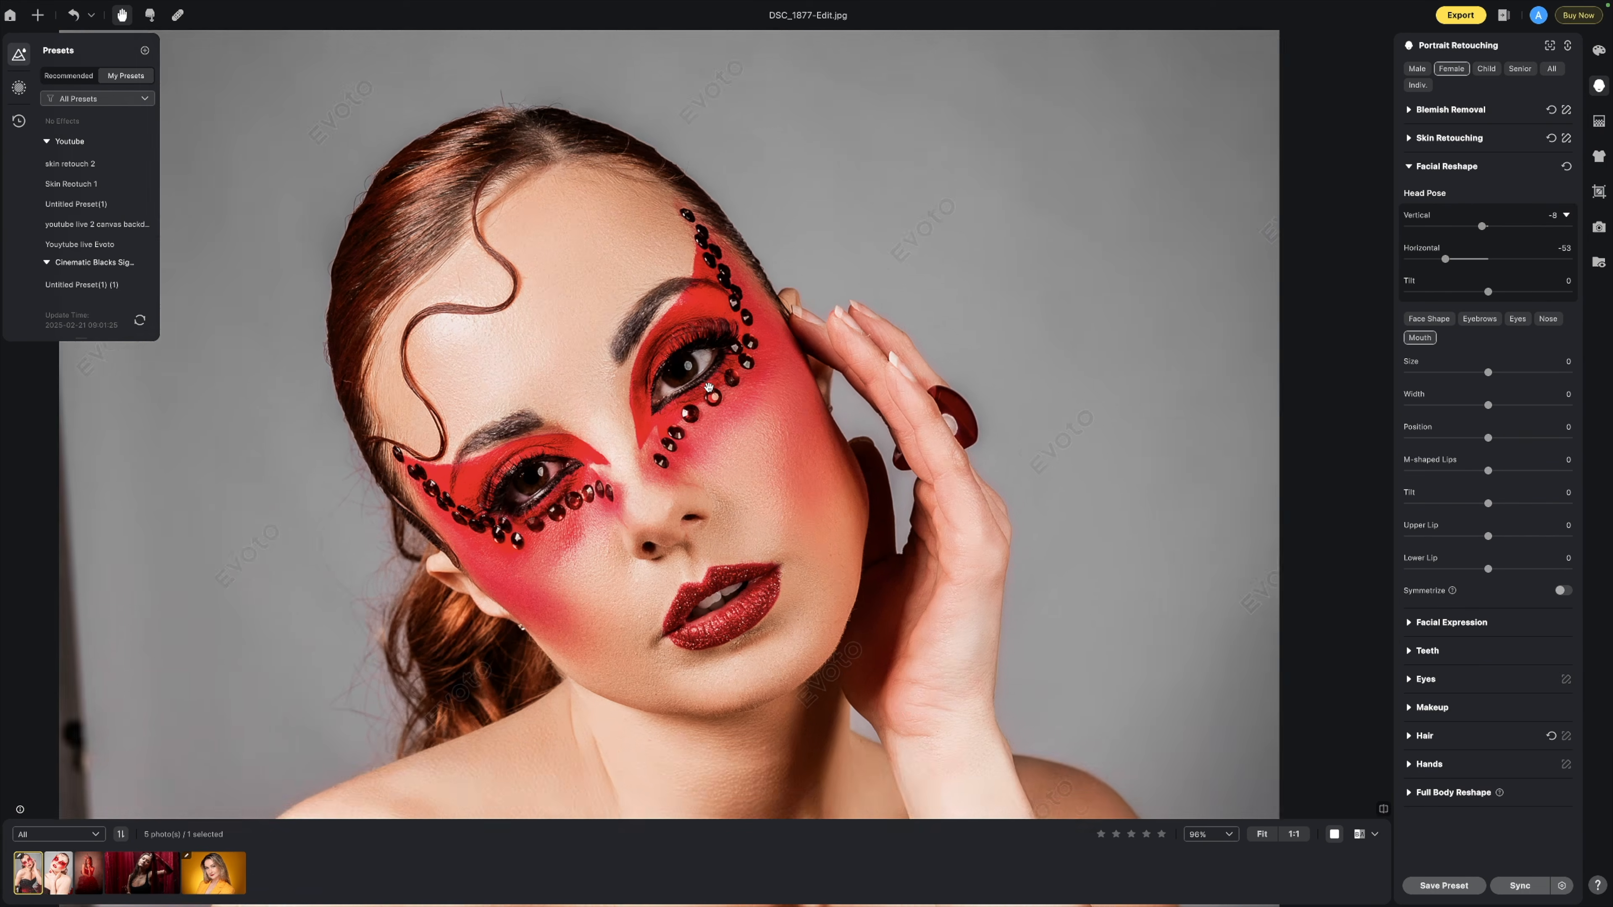
scroll(709, 387, "up", 2)
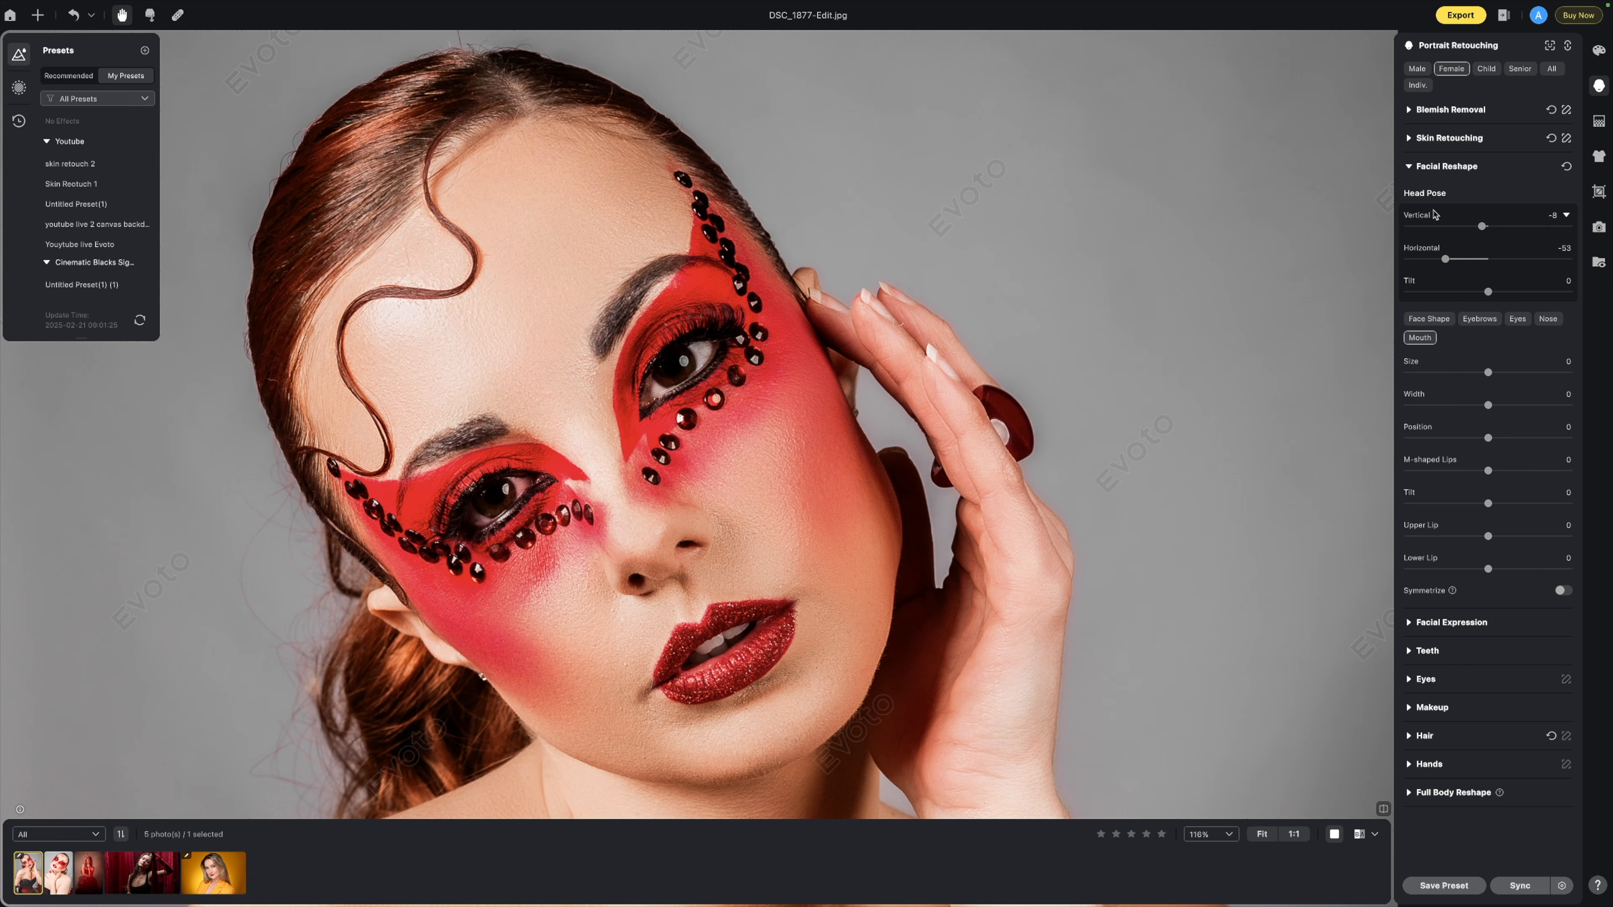
Step: Test the nose Size adjustment and set Full Eye Size to -37 for both eyes
left_click(1548, 319)
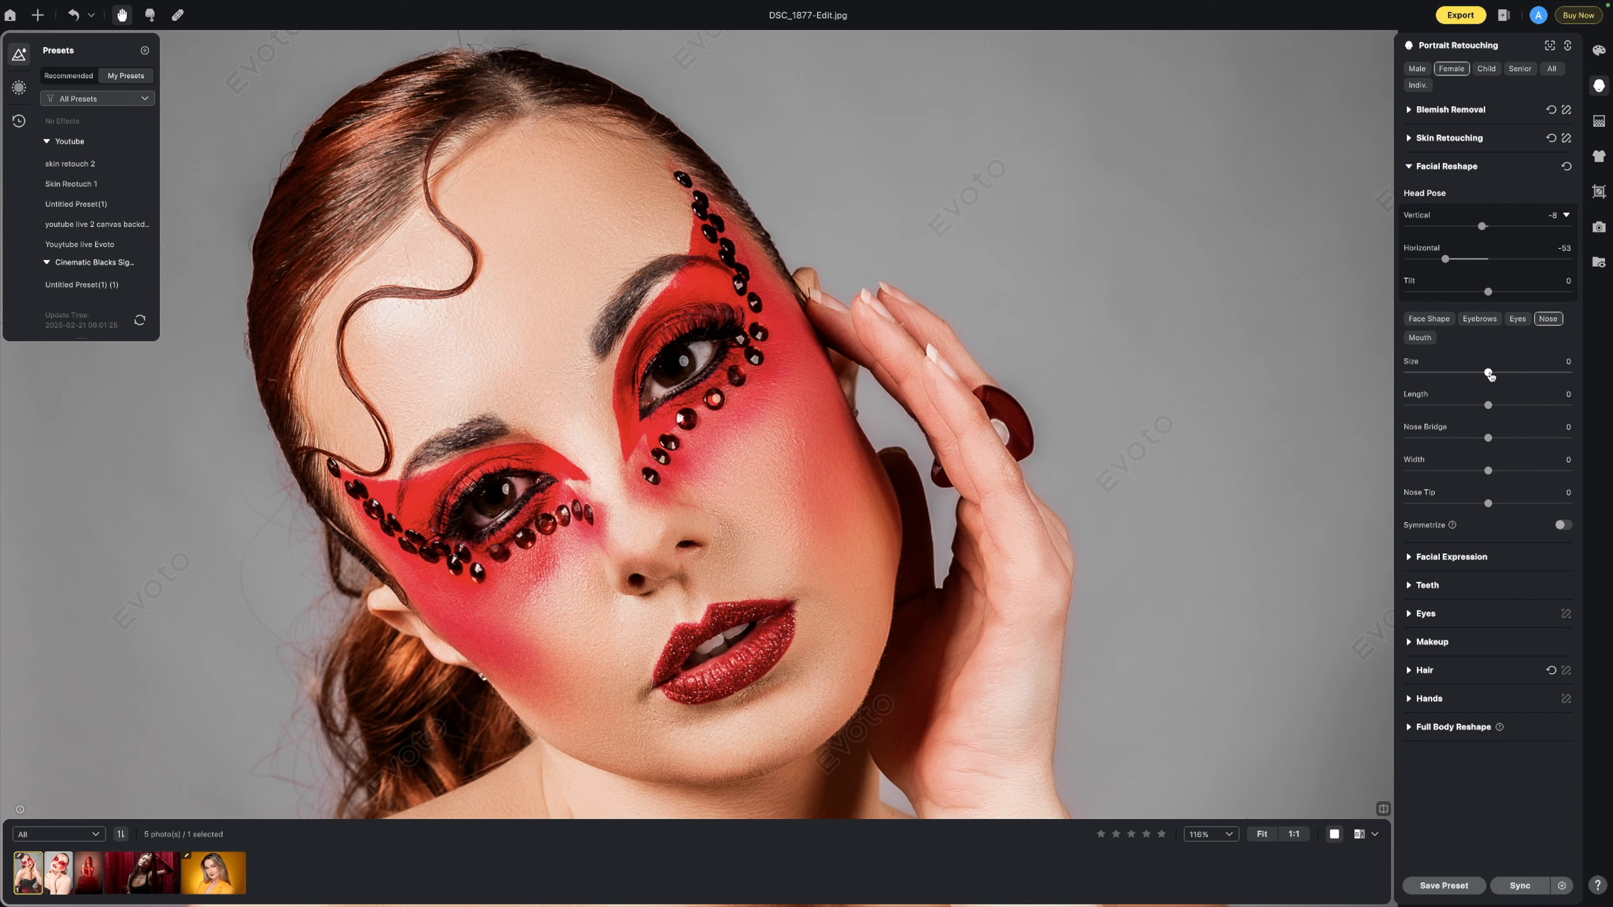
left_click_drag(1454, 376, 1453, 374)
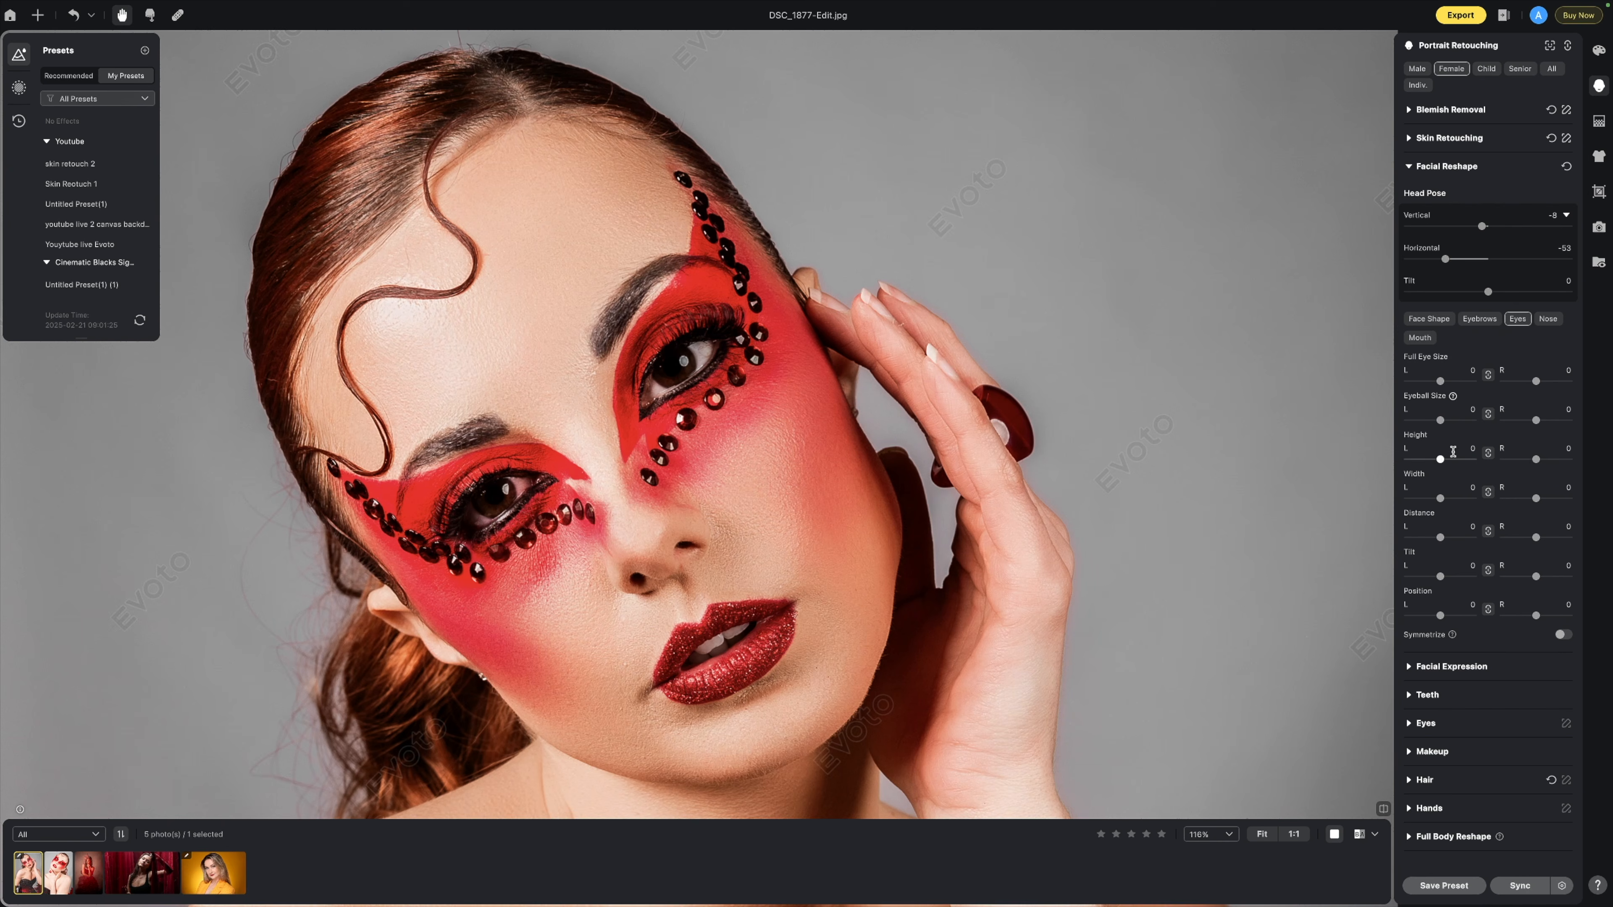
left_click_drag(1445, 382, 1431, 383)
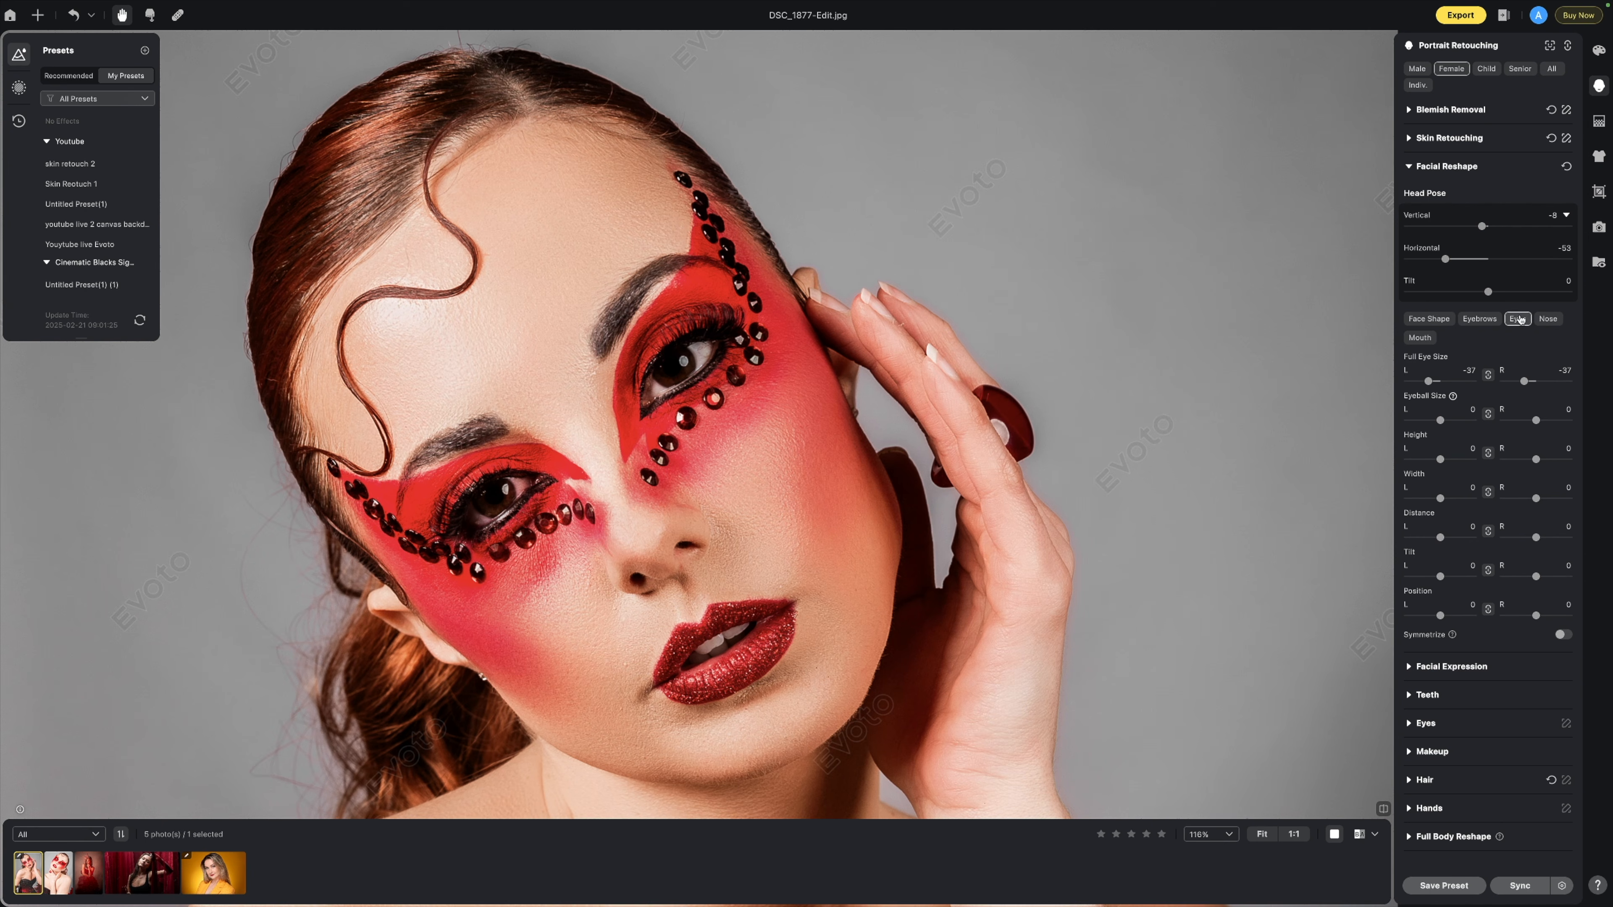
Step: Show the Facial Expression settings and raise Gentle Smile through 17 and 22 to 45
left_click(1408, 666)
scroll(1420, 625, "down", 2)
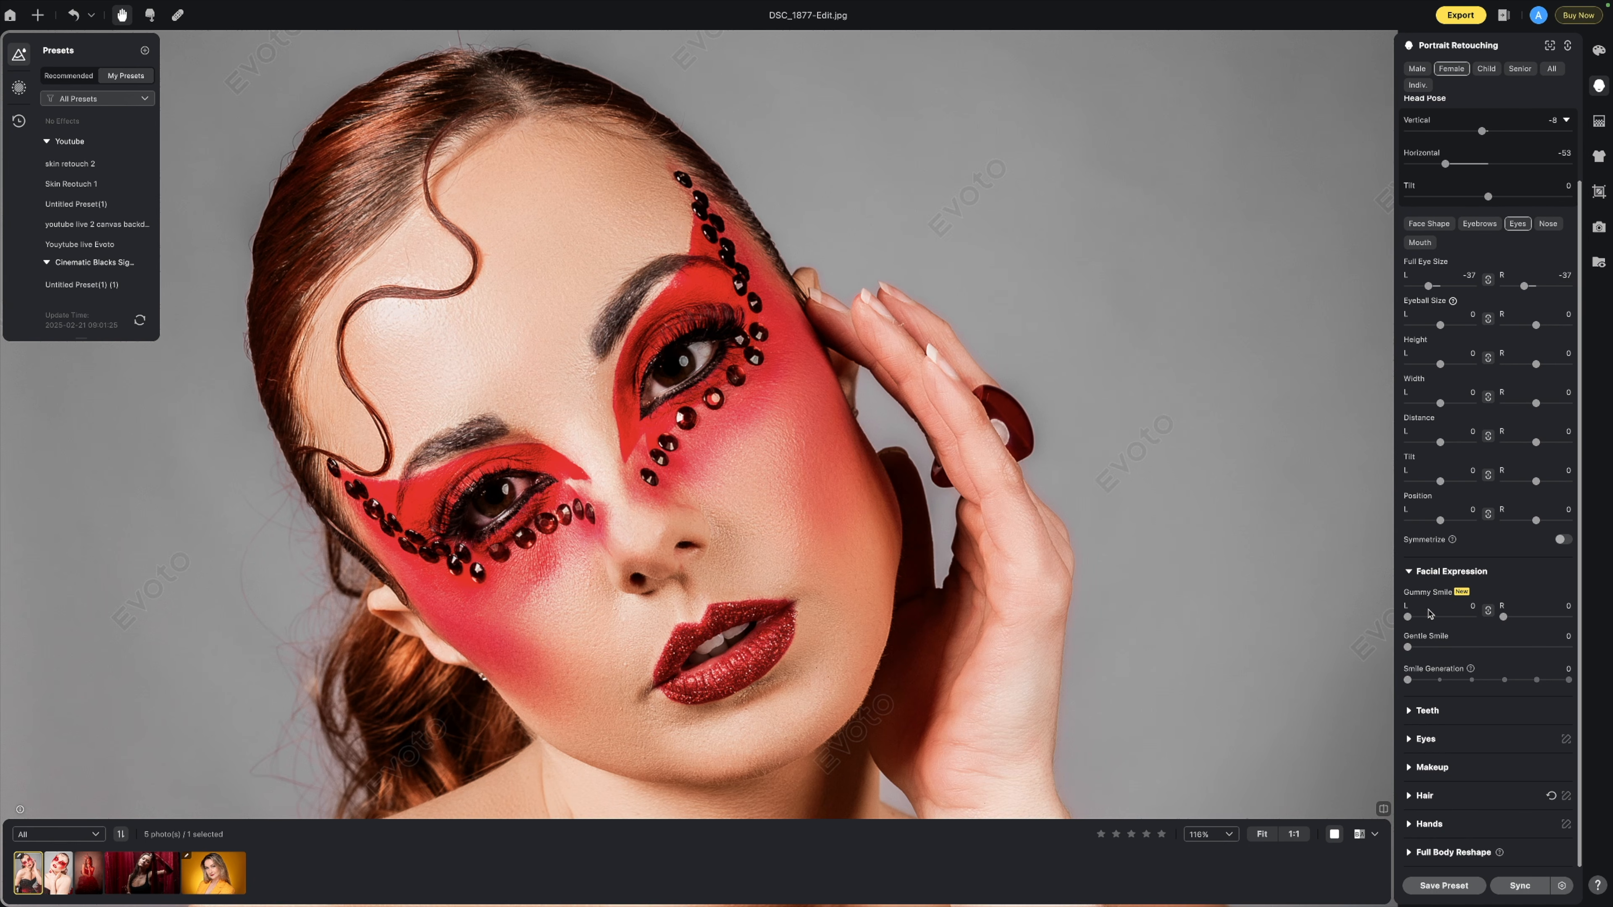
left_click(1436, 648)
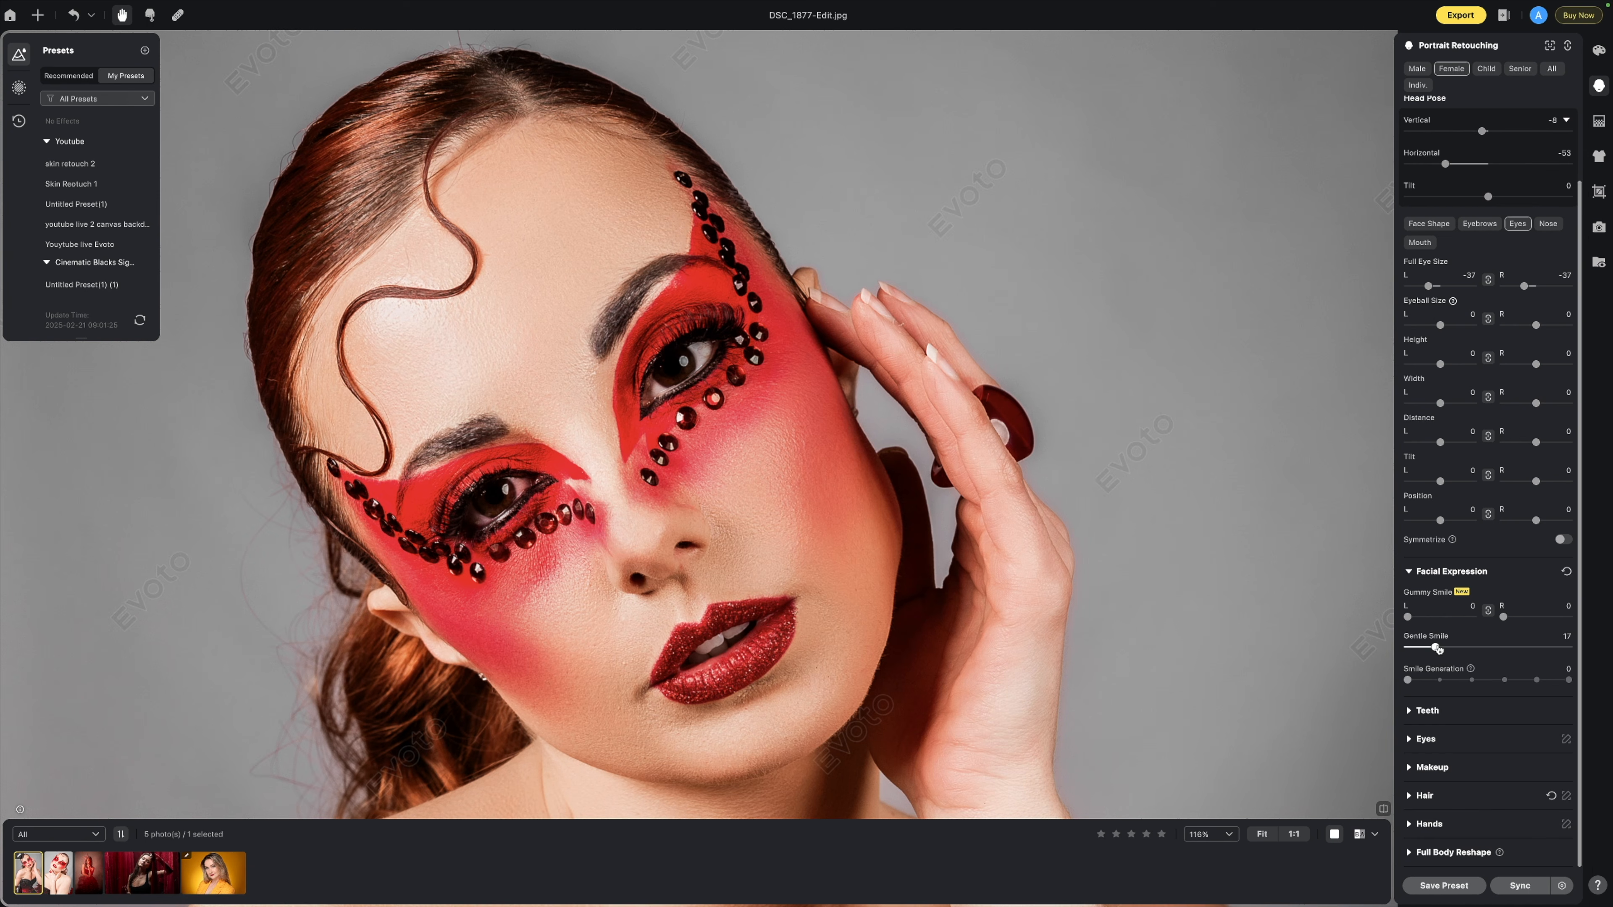
left_click_drag(1445, 647, 1486, 647)
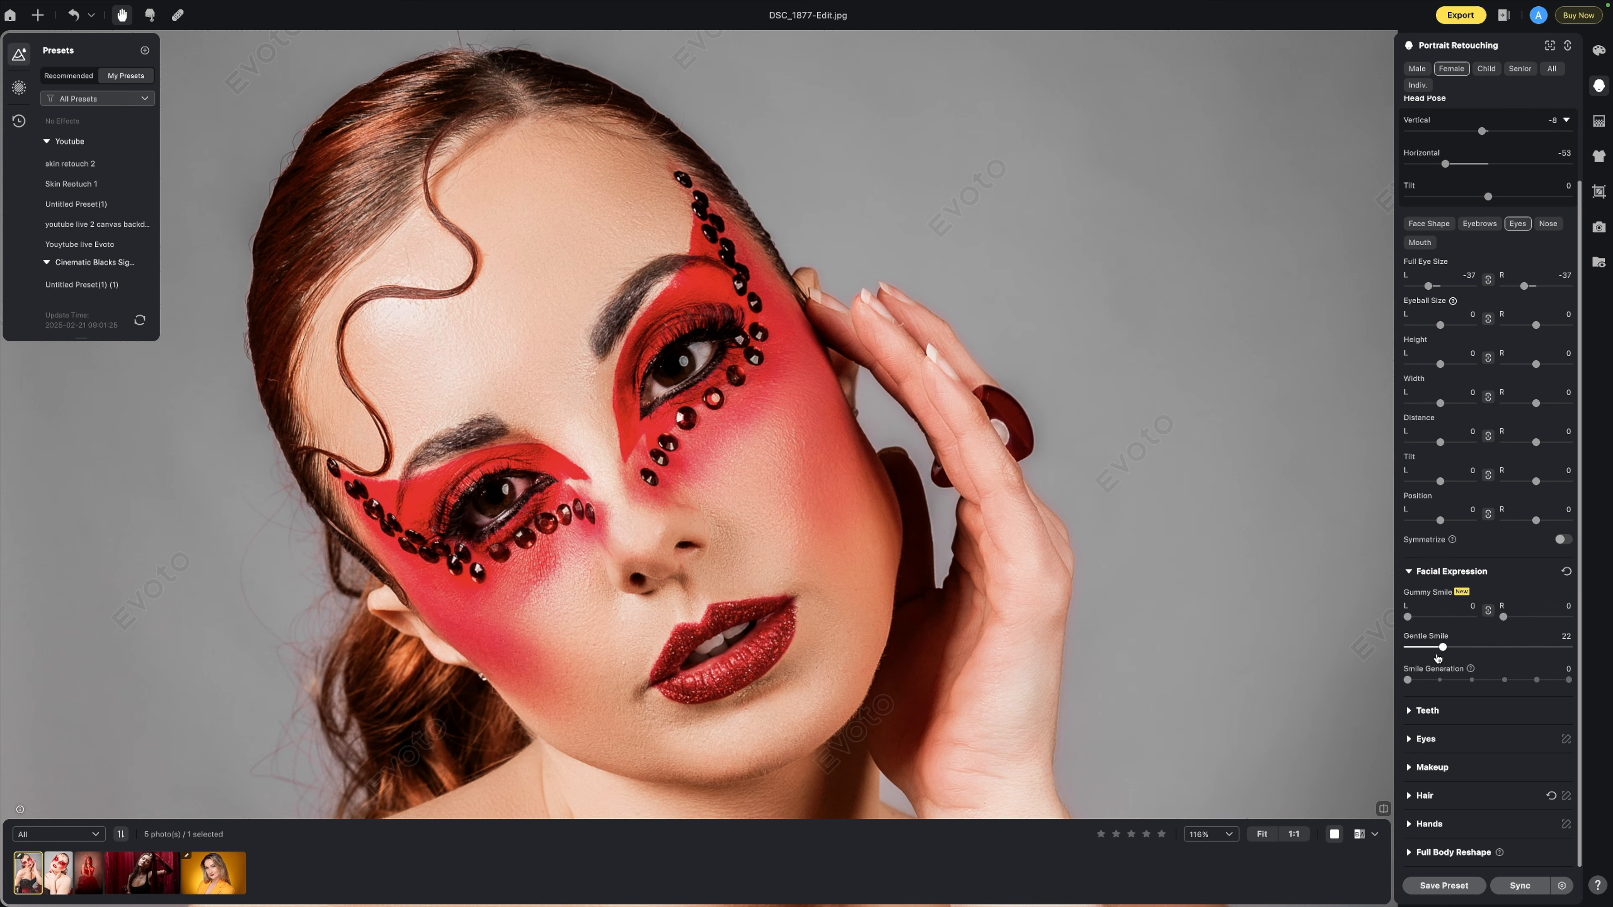
left_click_drag(1437, 647, 1486, 648)
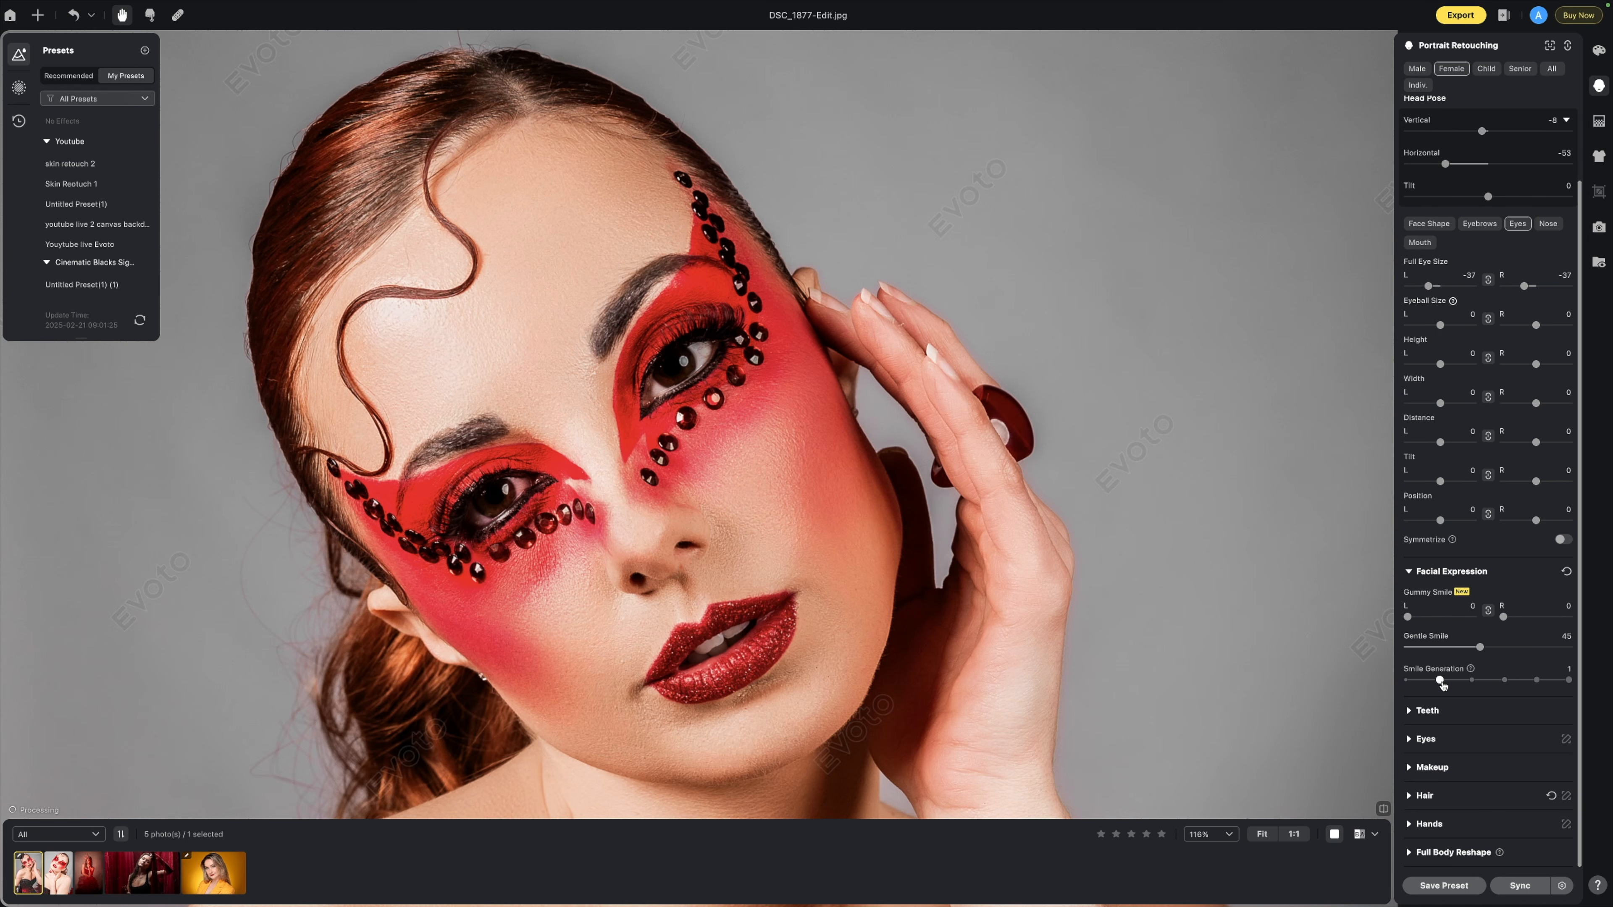
Step: Try Smile Generation at level 2, check the generated mouth up close, and return it to 0
left_click_drag(1444, 683, 1480, 680)
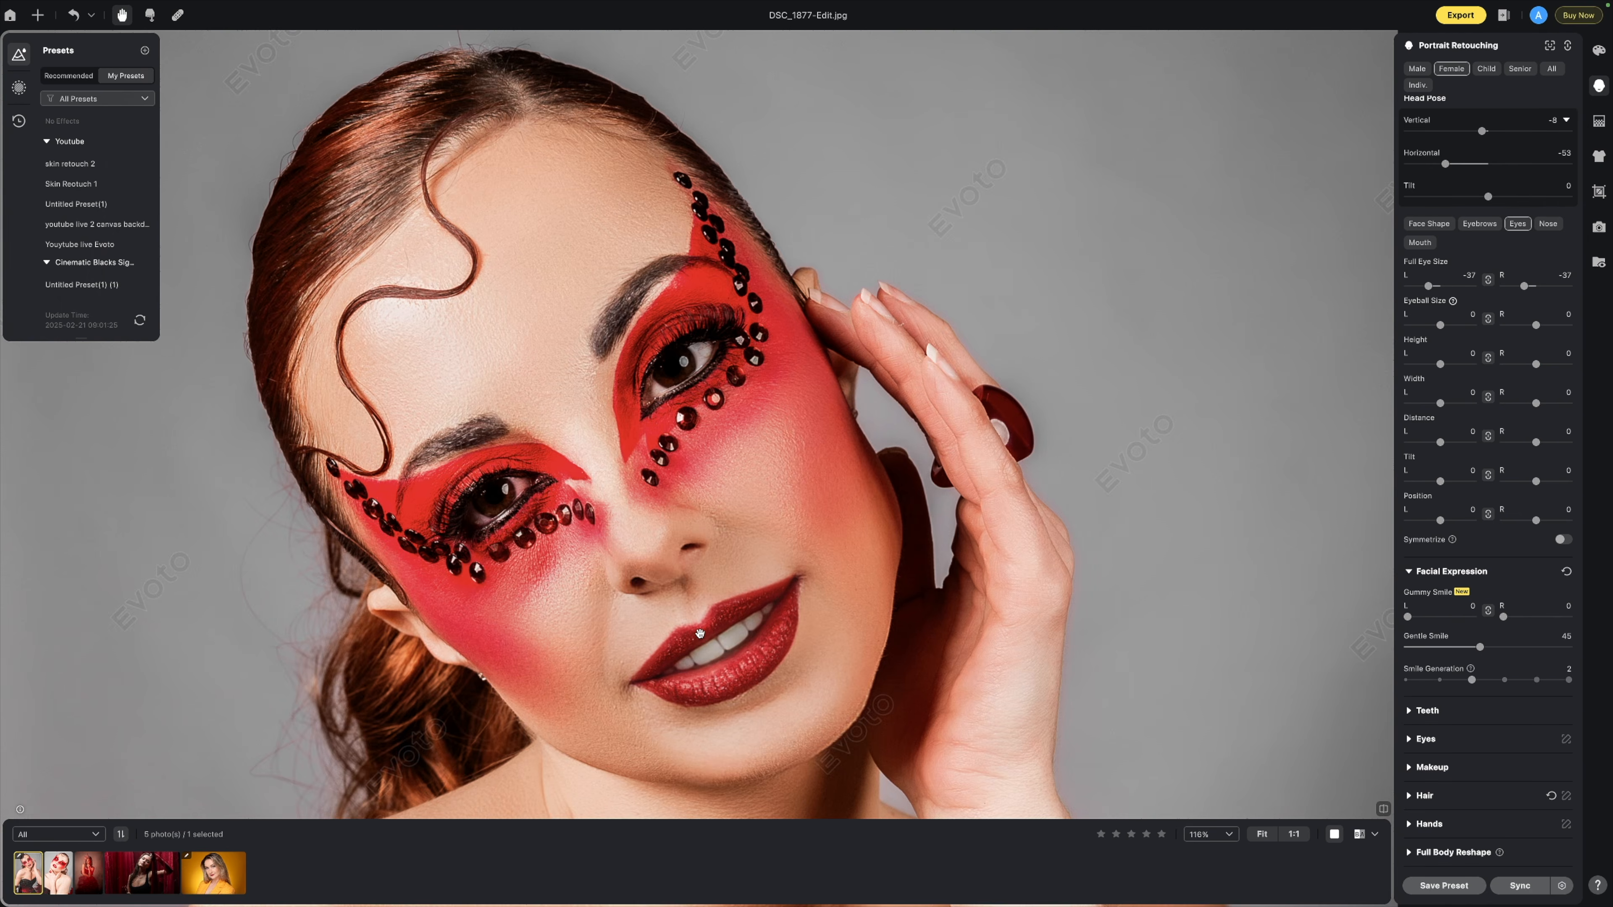
scroll(700, 634, "up", 4)
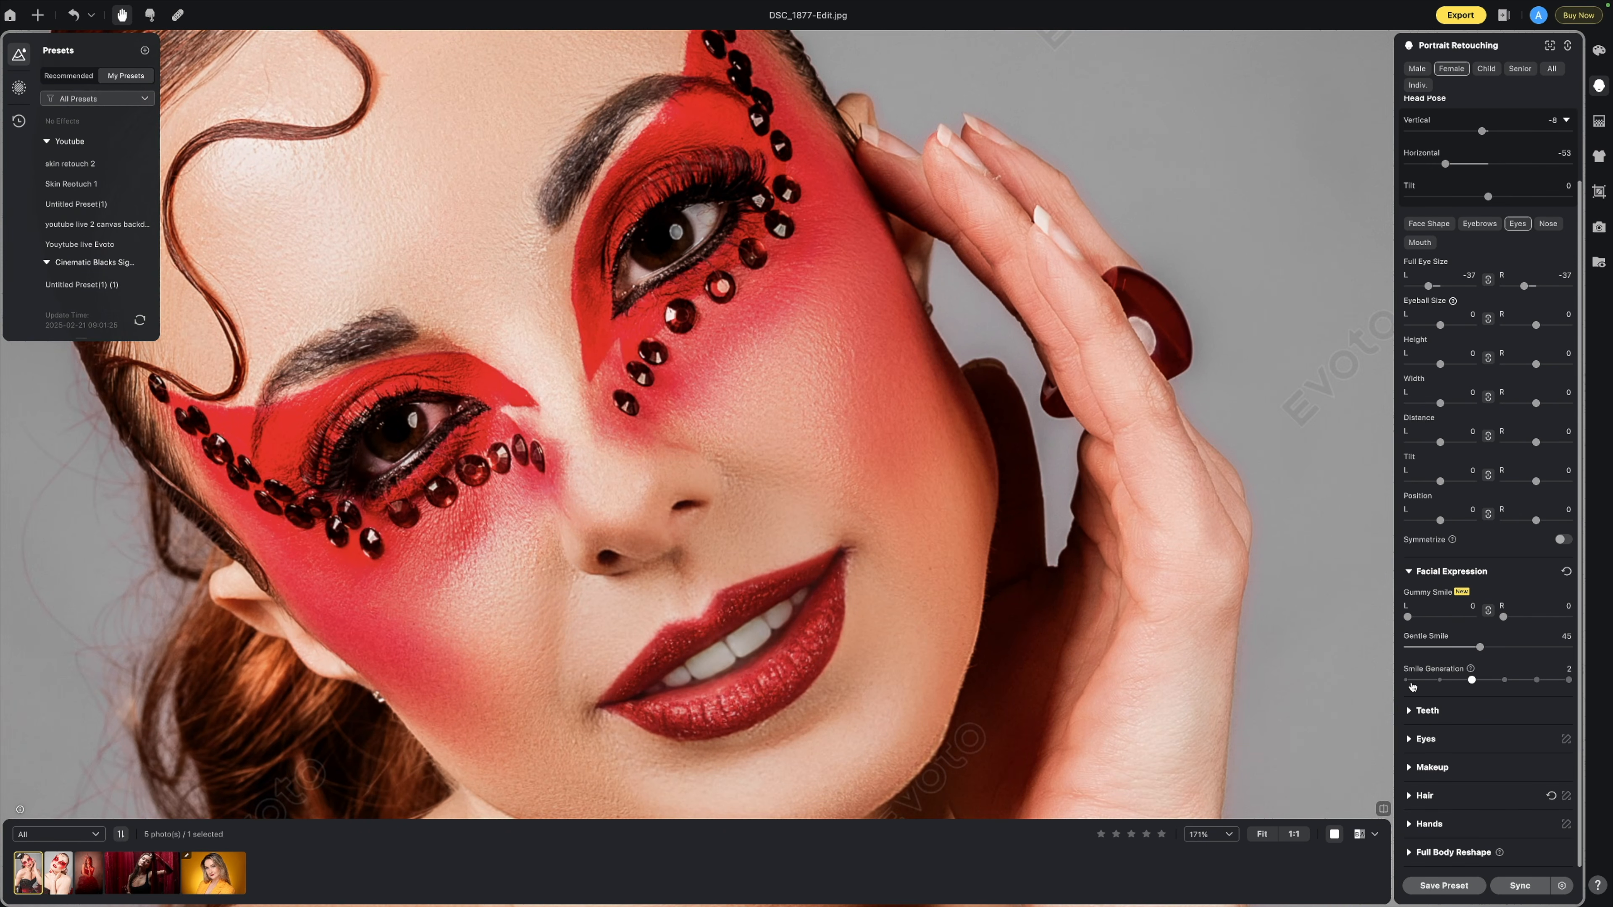
left_click(1409, 680)
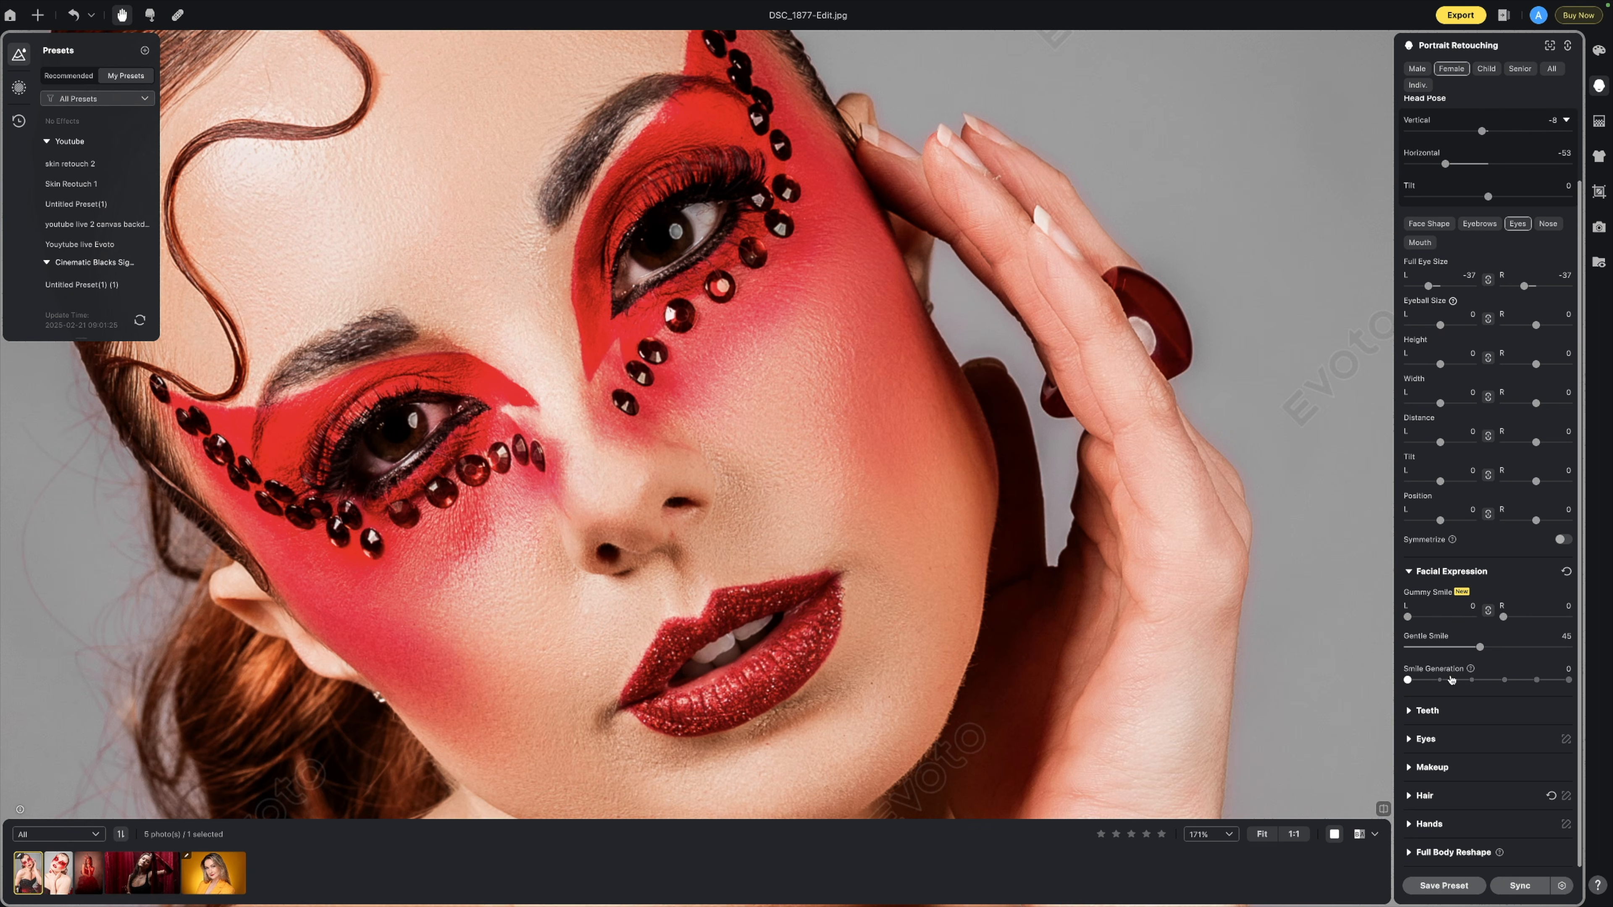
Step: Test Gentle Smile at 54 and set it to 38
left_click(1456, 647)
left_click_drag(1455, 649, 1492, 648)
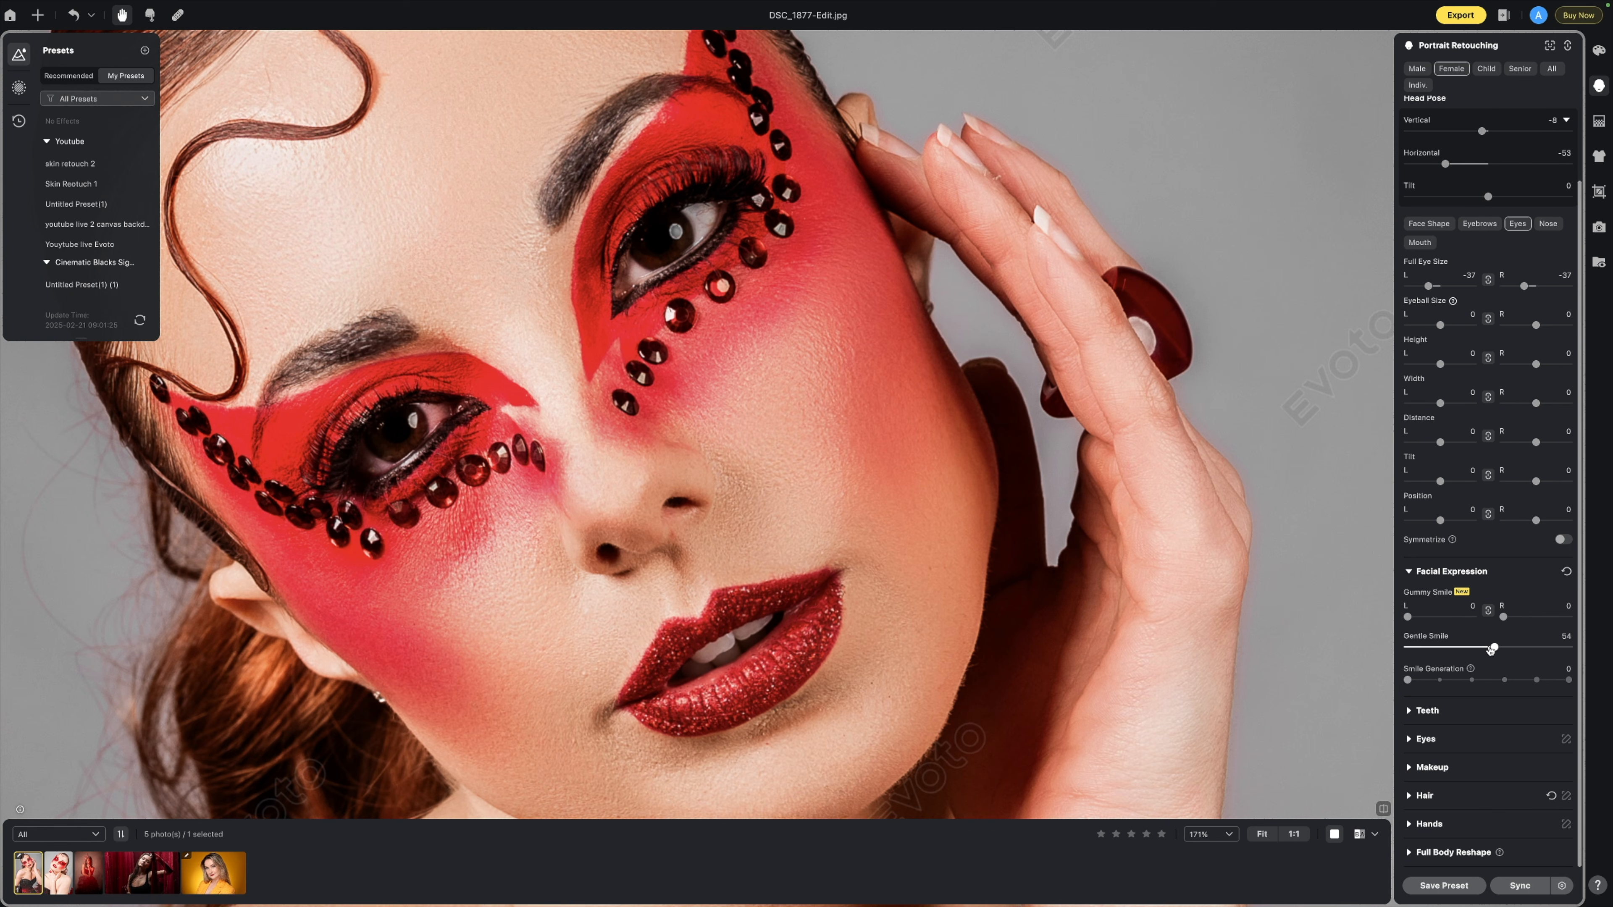
left_click_drag(1493, 647, 1469, 648)
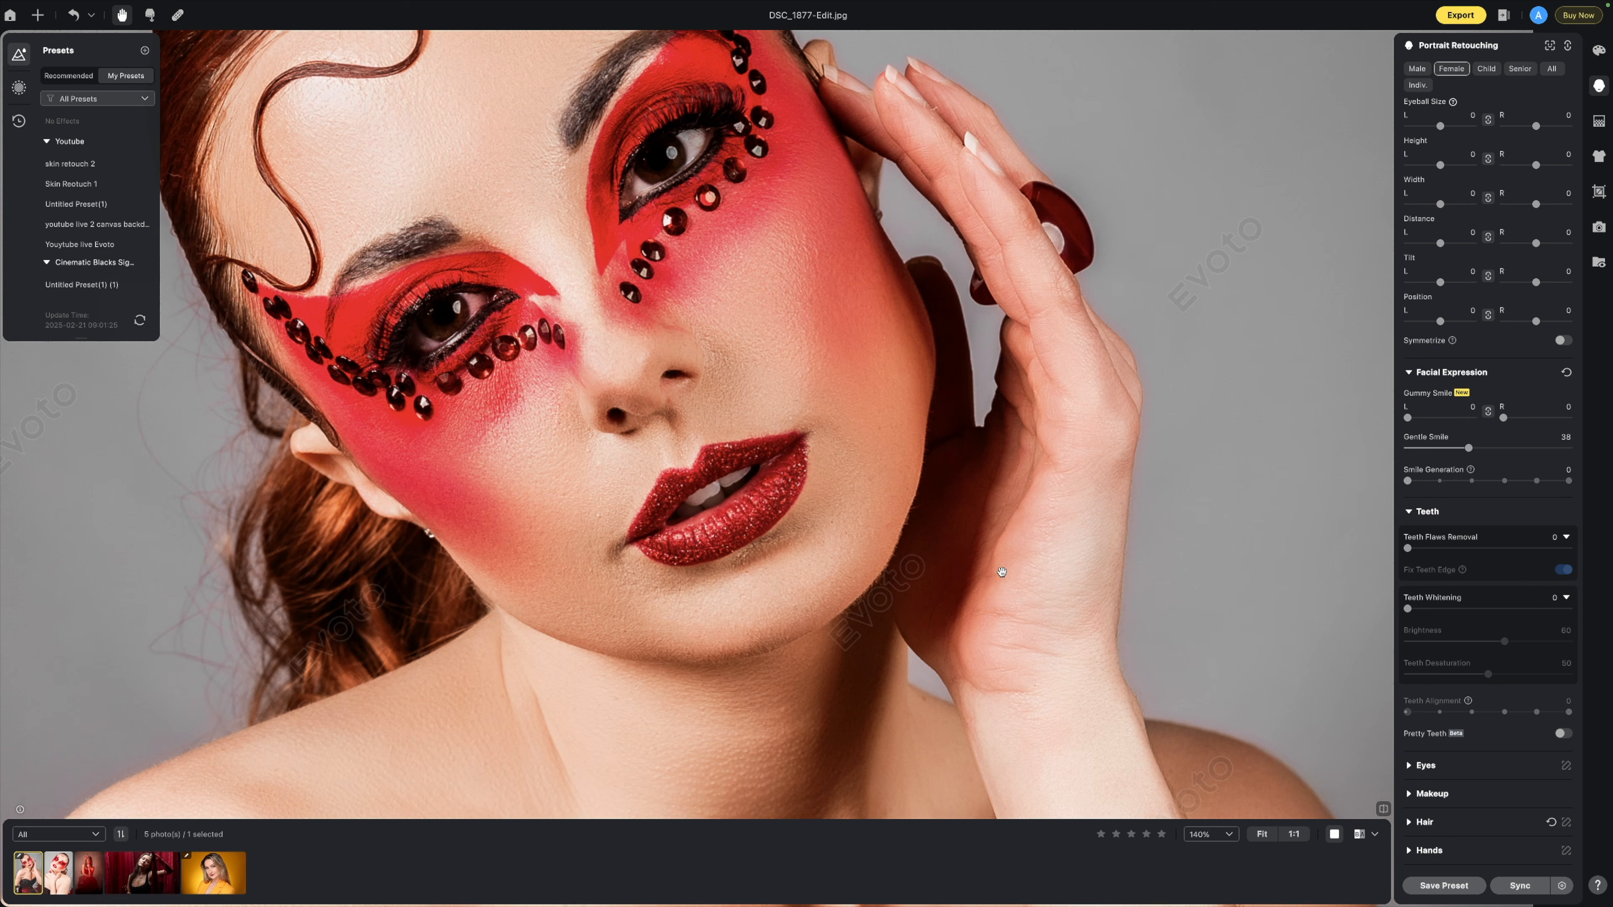
Step: Set Teeth Flaws Removal to 43 while checking the teeth up close
scroll(750, 489, "up", 5)
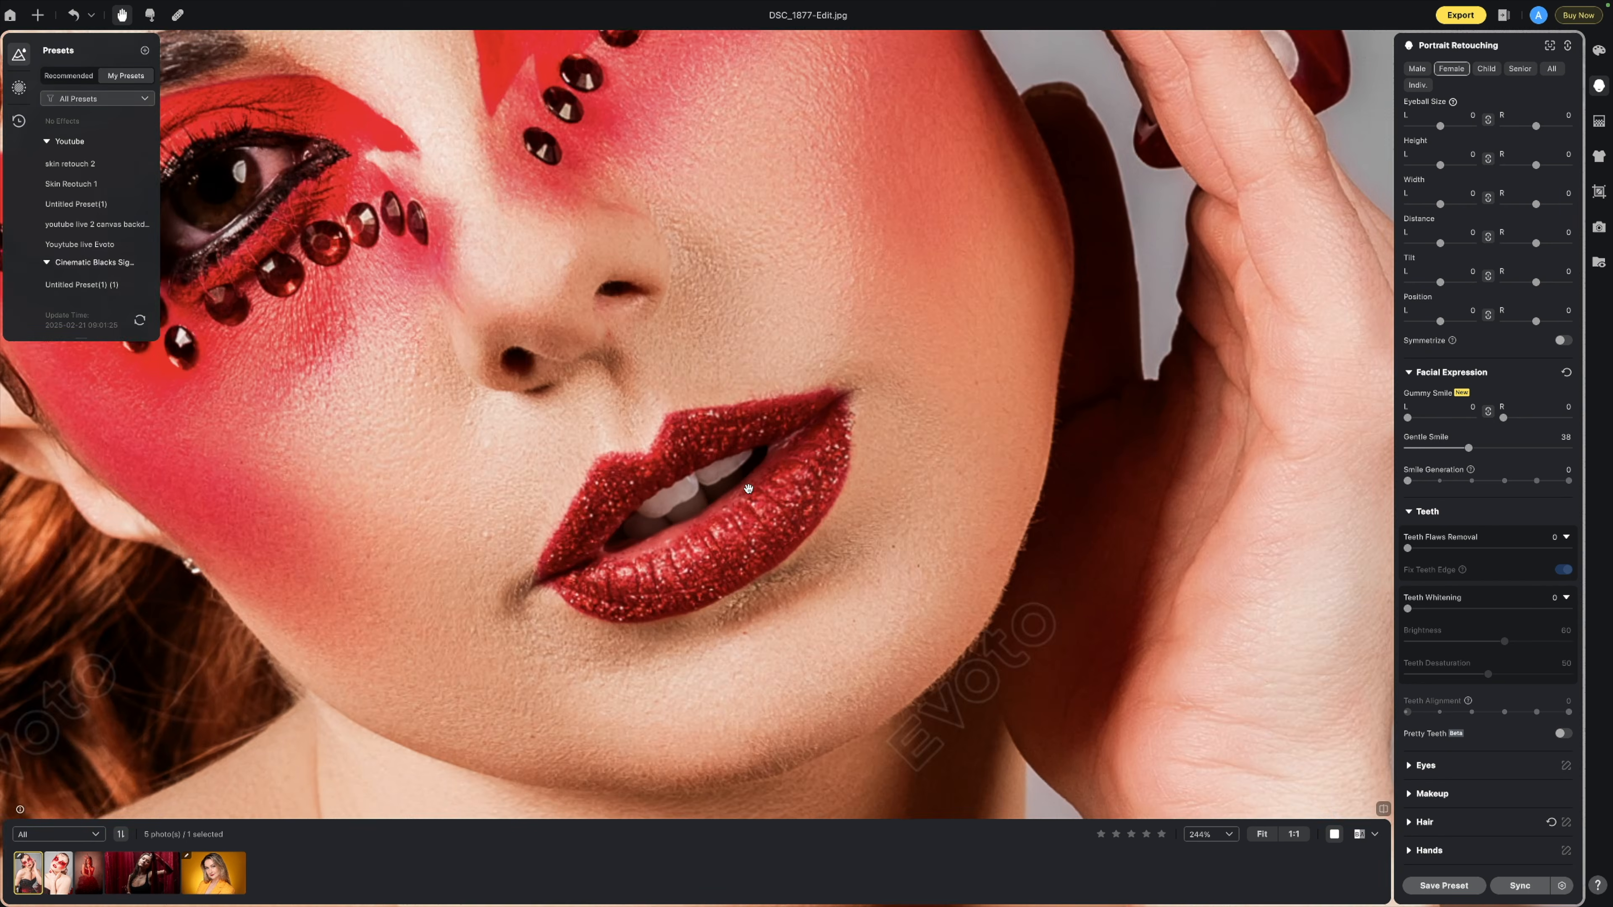
scroll(748, 488, "up", 3)
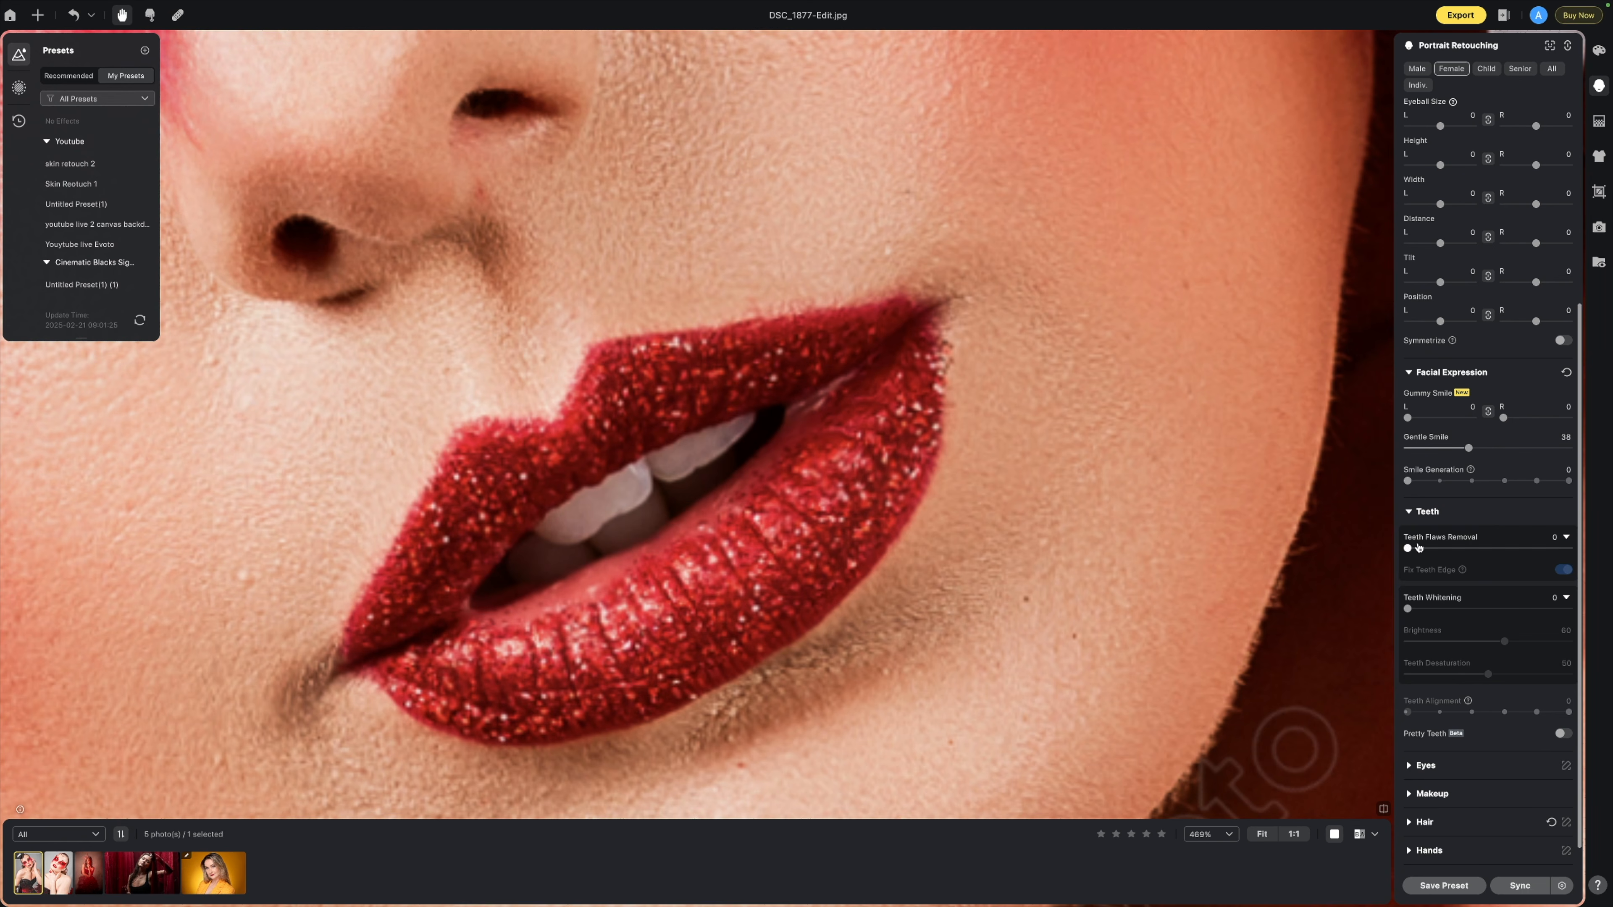
left_click_drag(1421, 550, 1477, 551)
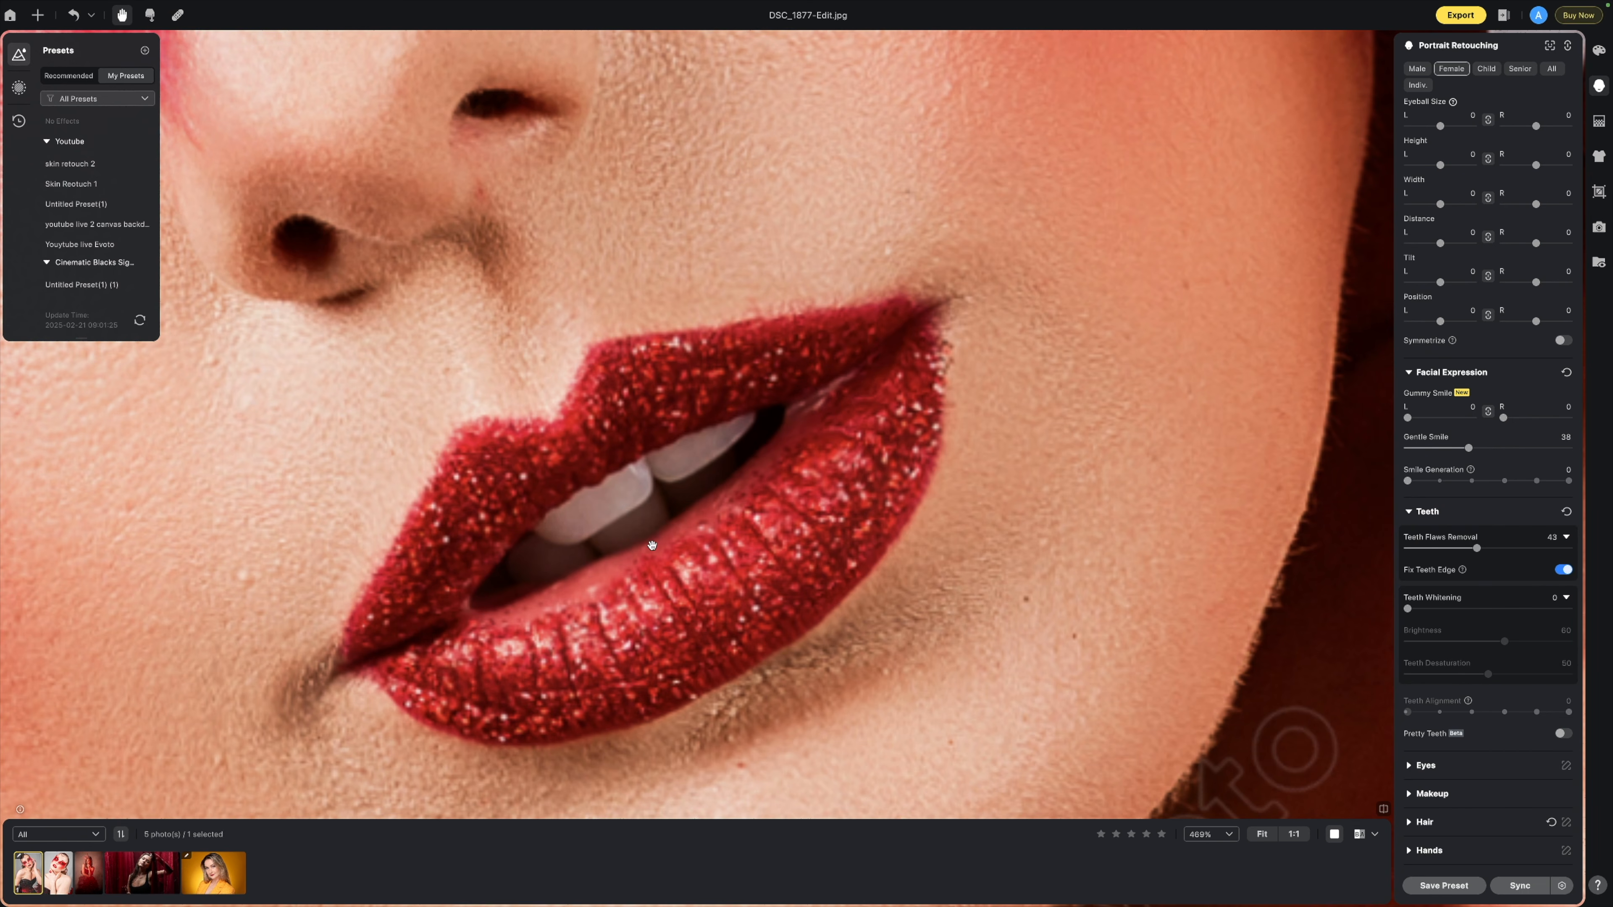
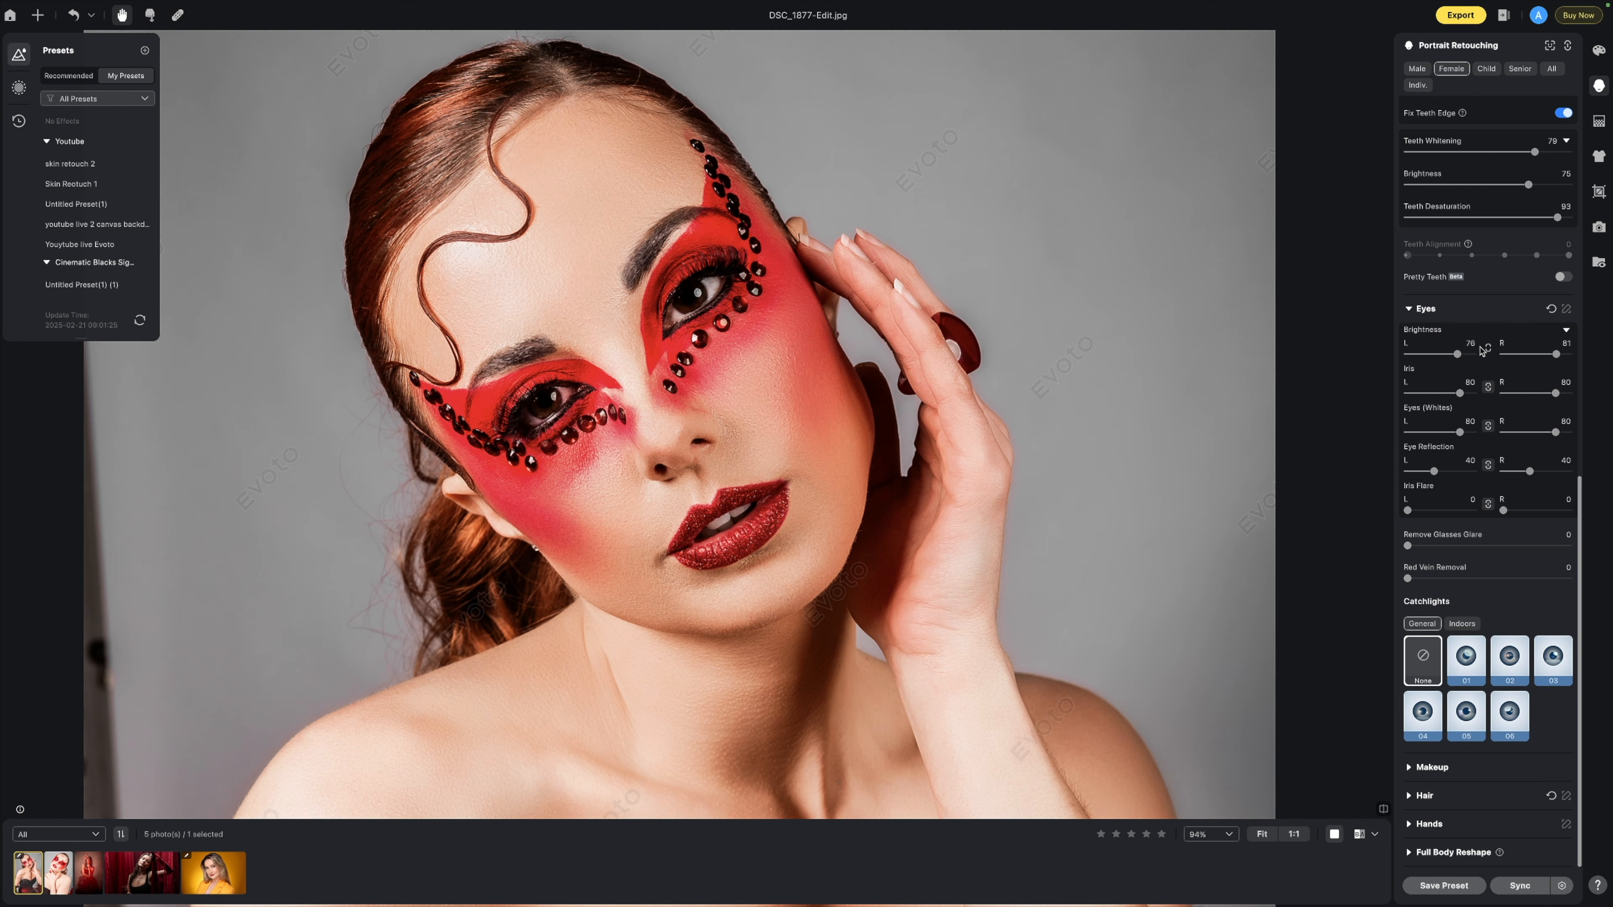
Step: Link the left and right eye Brightness at 76 and check both eyes up close
left_click(1488, 348)
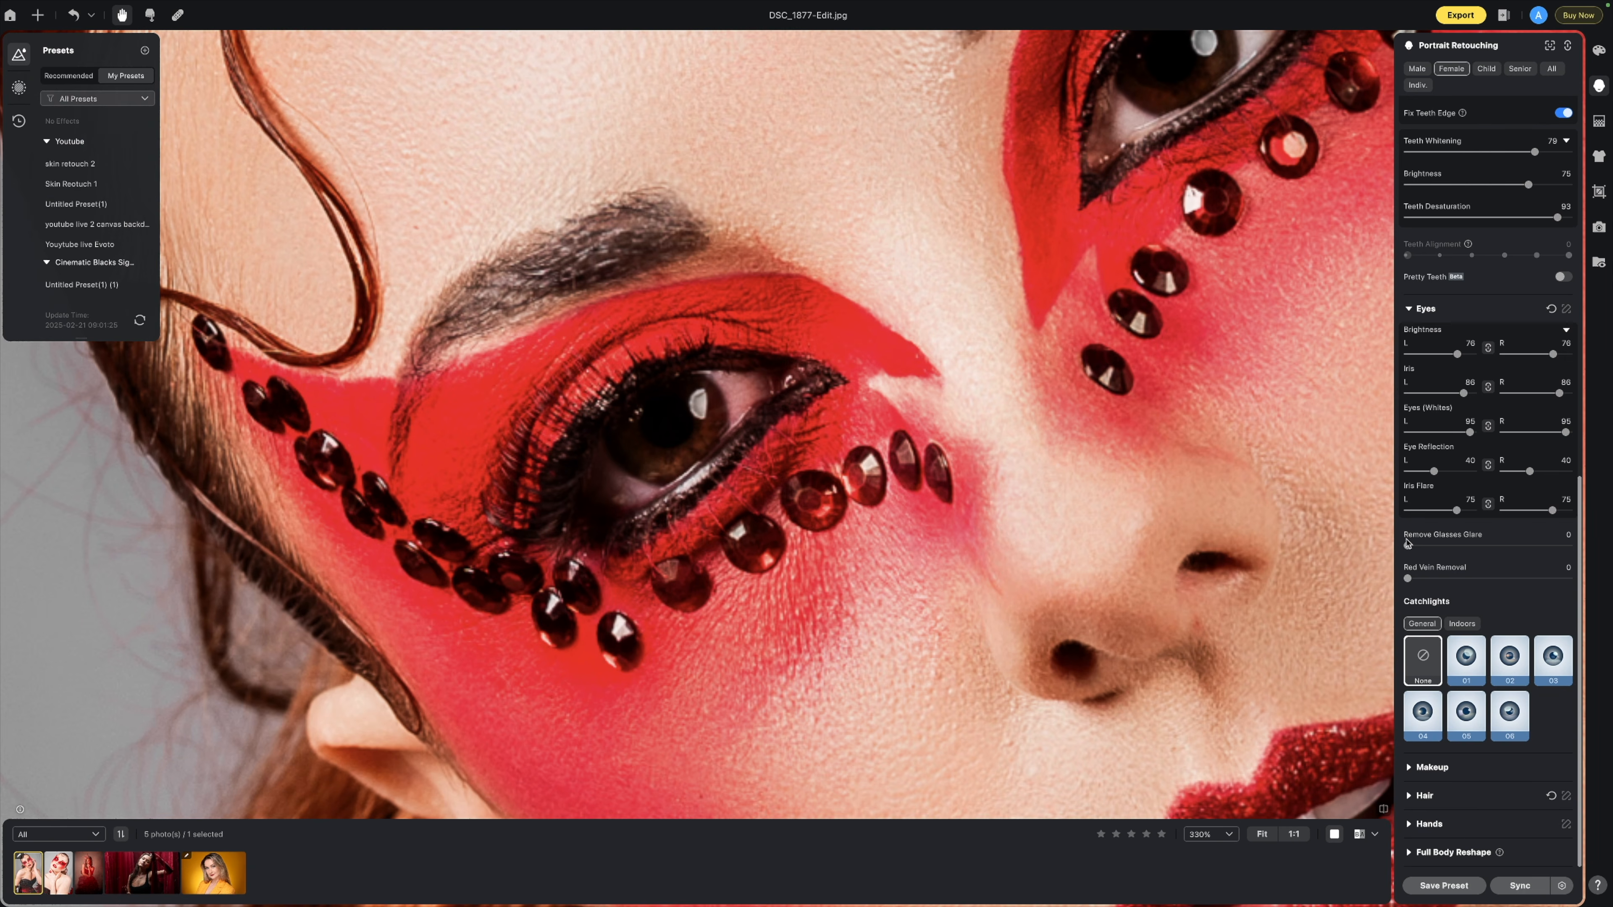
scroll(902, 430, "up", 5)
scroll(902, 430, "down", 8)
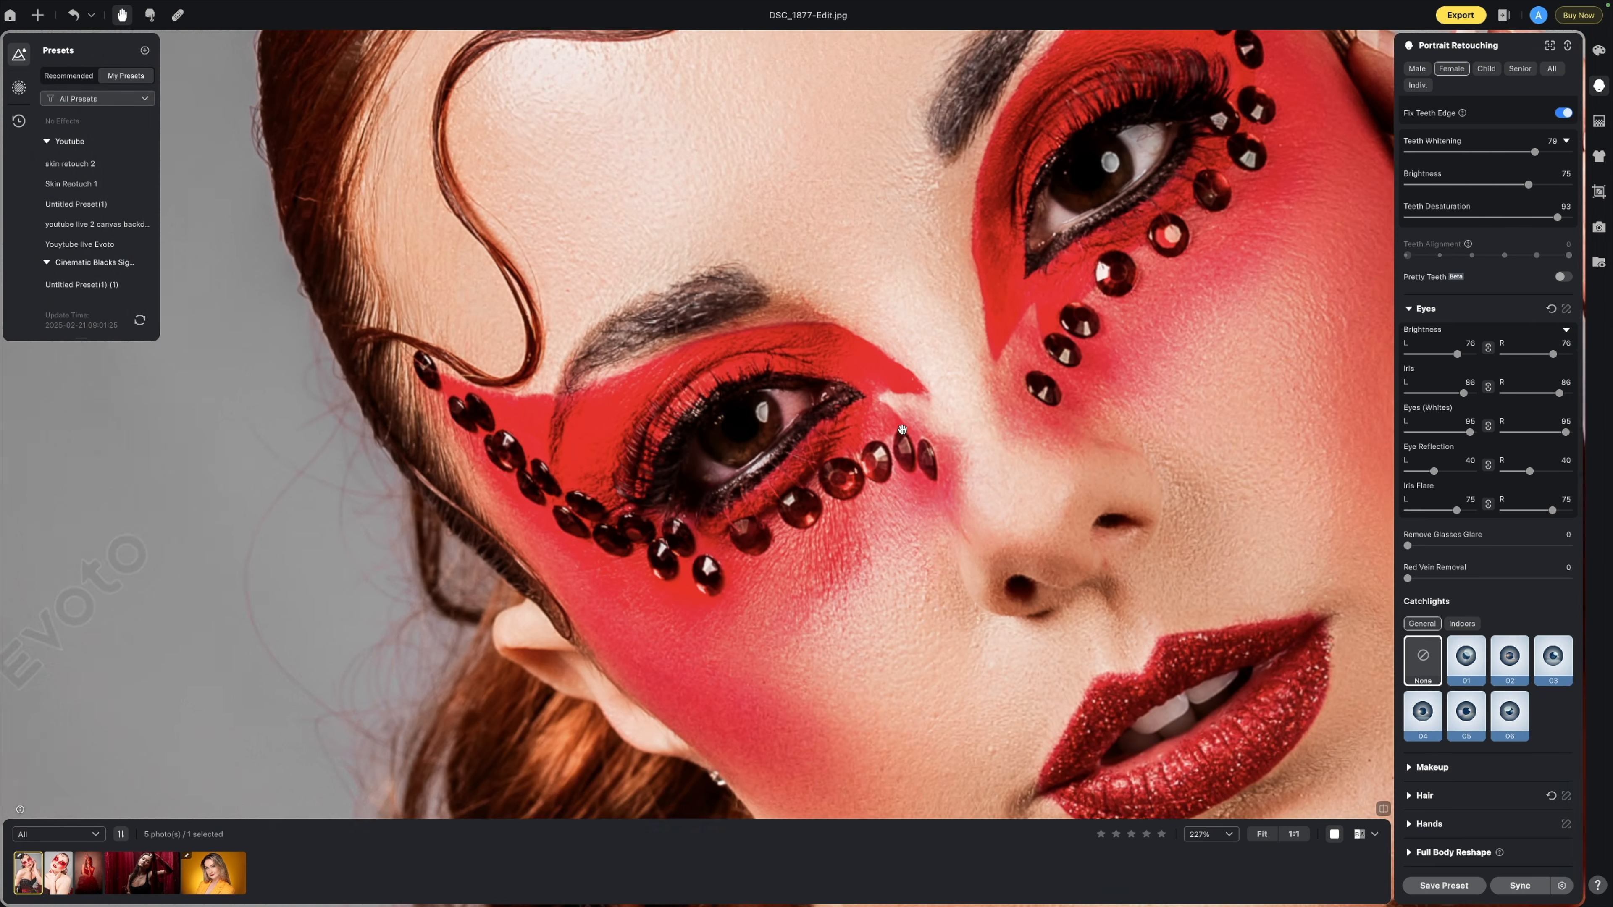
scroll(902, 430, "down", 1)
scroll(1418, 570, "up", 1)
scroll(1418, 570, "down", 1)
Step: Set Red Vein Removal to 30 and inspect the whites of the eyes up close
left_click_drag(1451, 581, 1456, 581)
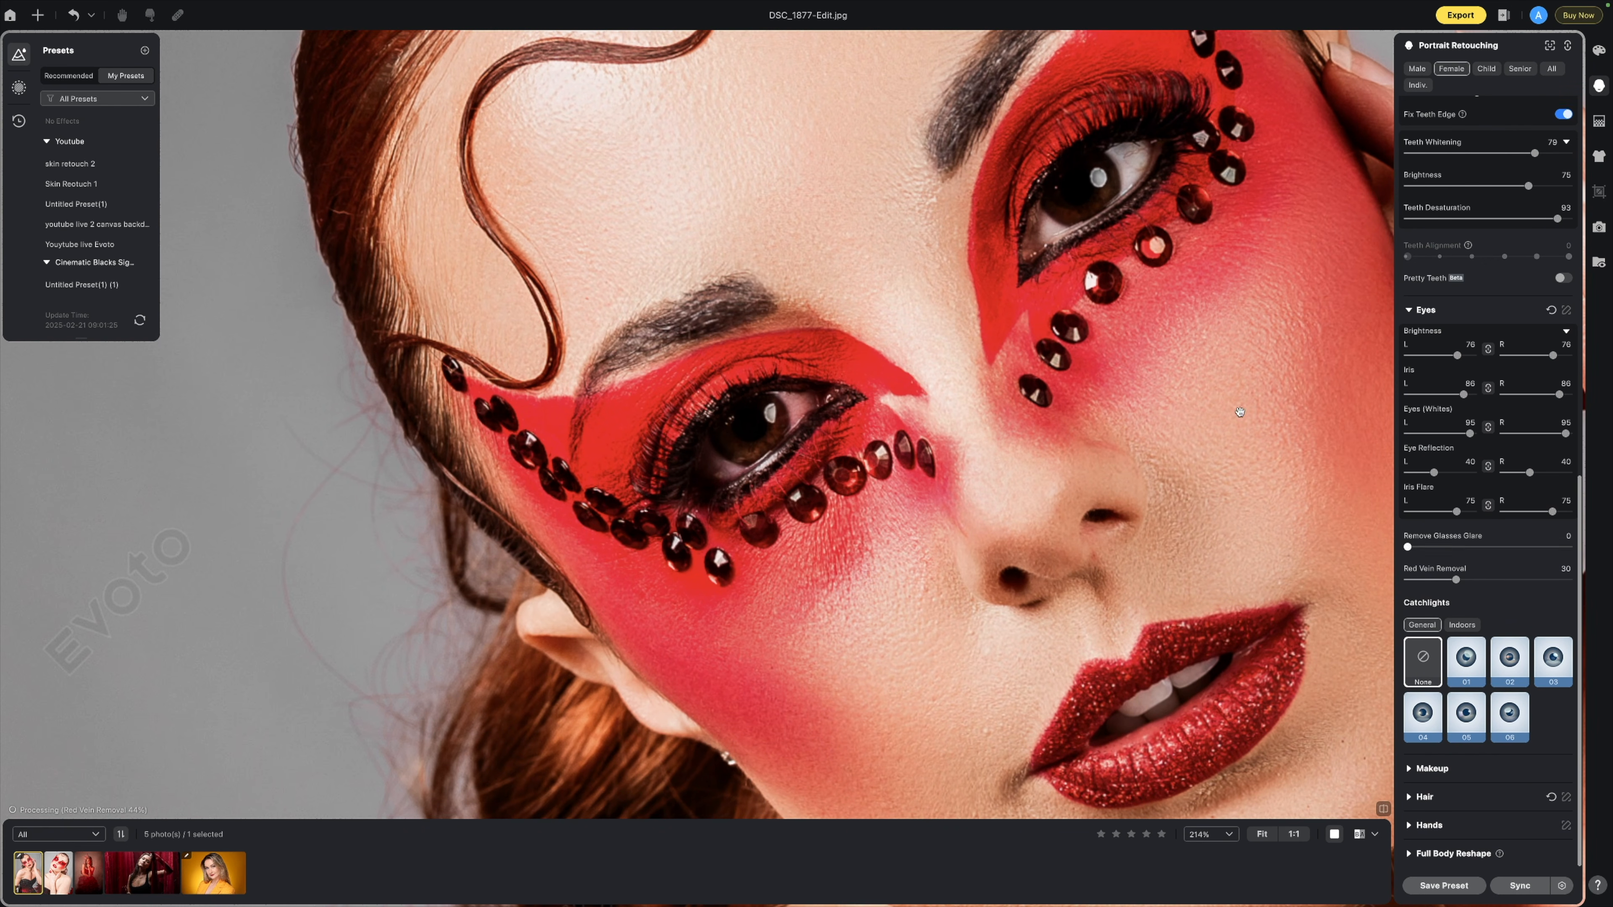
scroll(1038, 233, "up", 4)
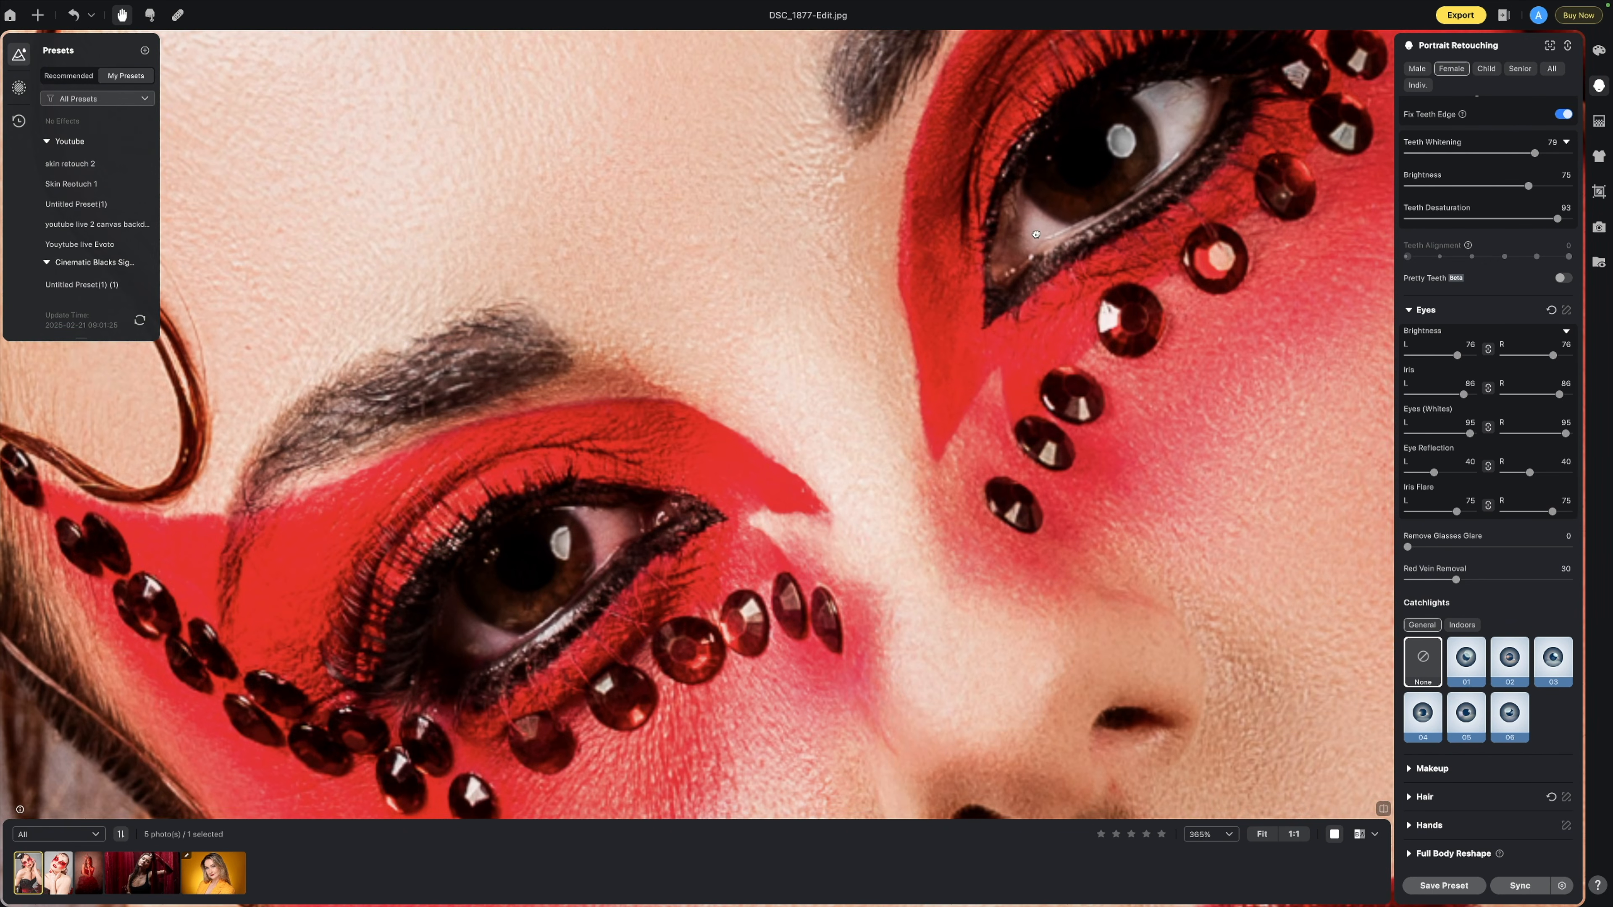
scroll(1036, 234, "up", 3)
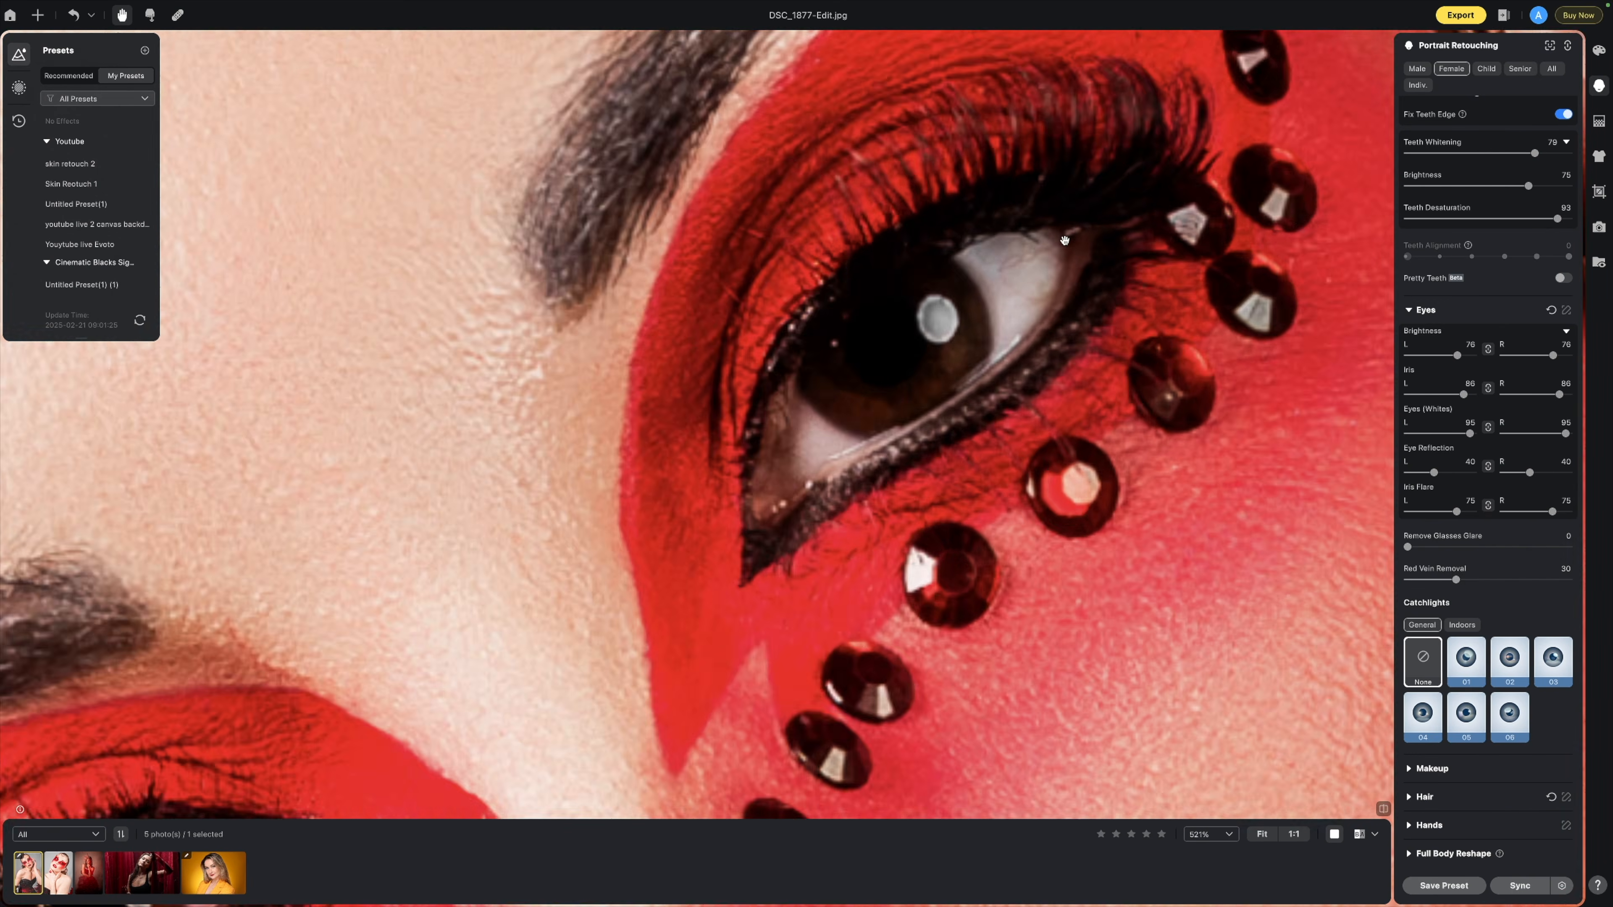
Step: Test Red Vein Removal at 66 and 70 and set it to 63 while checking the whites of both eyes
scroll(1064, 239, "up", 3)
left_click_drag(1456, 580, 1515, 580)
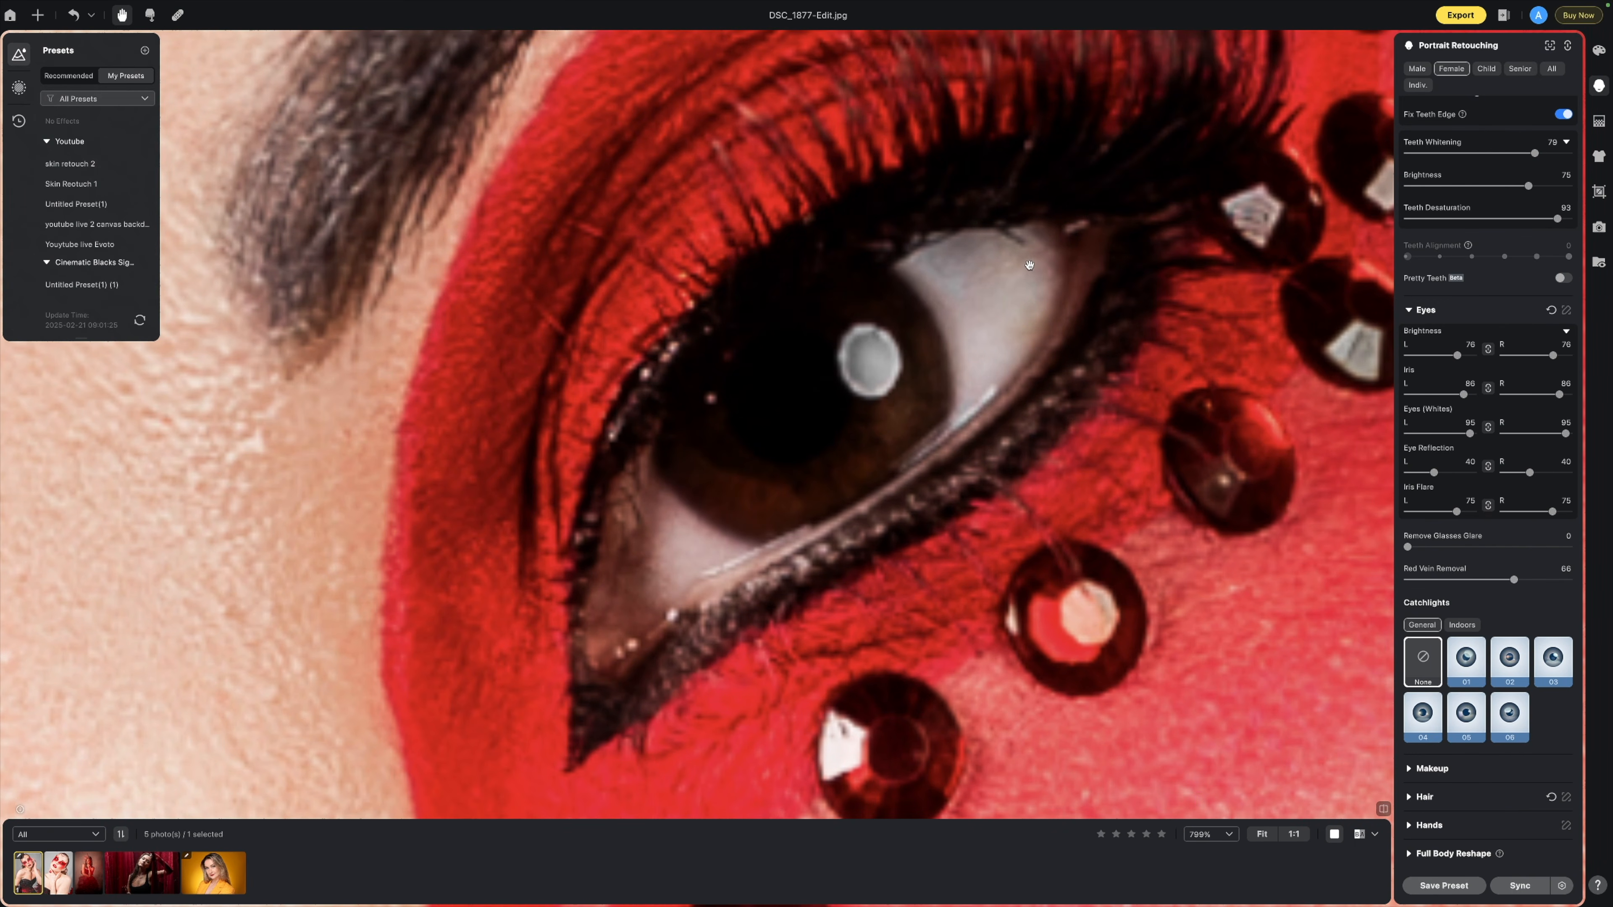
left_click_drag(1536, 580, 1541, 579)
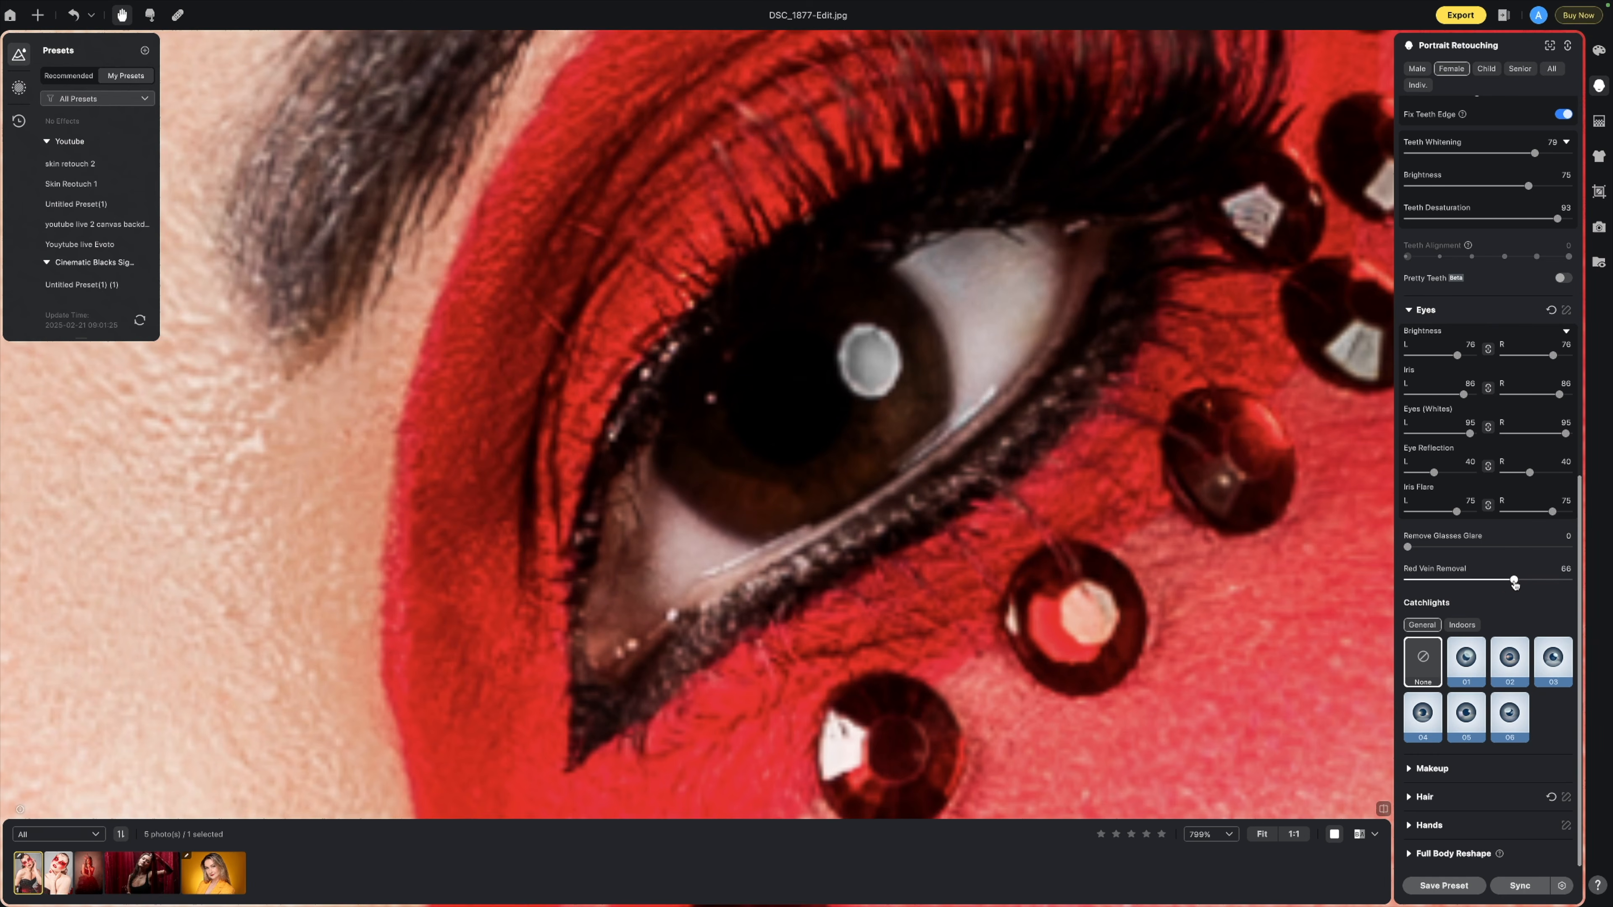
mouse_move(1518, 581)
left_mouse_down()
mouse_move(1478, 584)
mouse_move(1509, 582)
left_mouse_up()
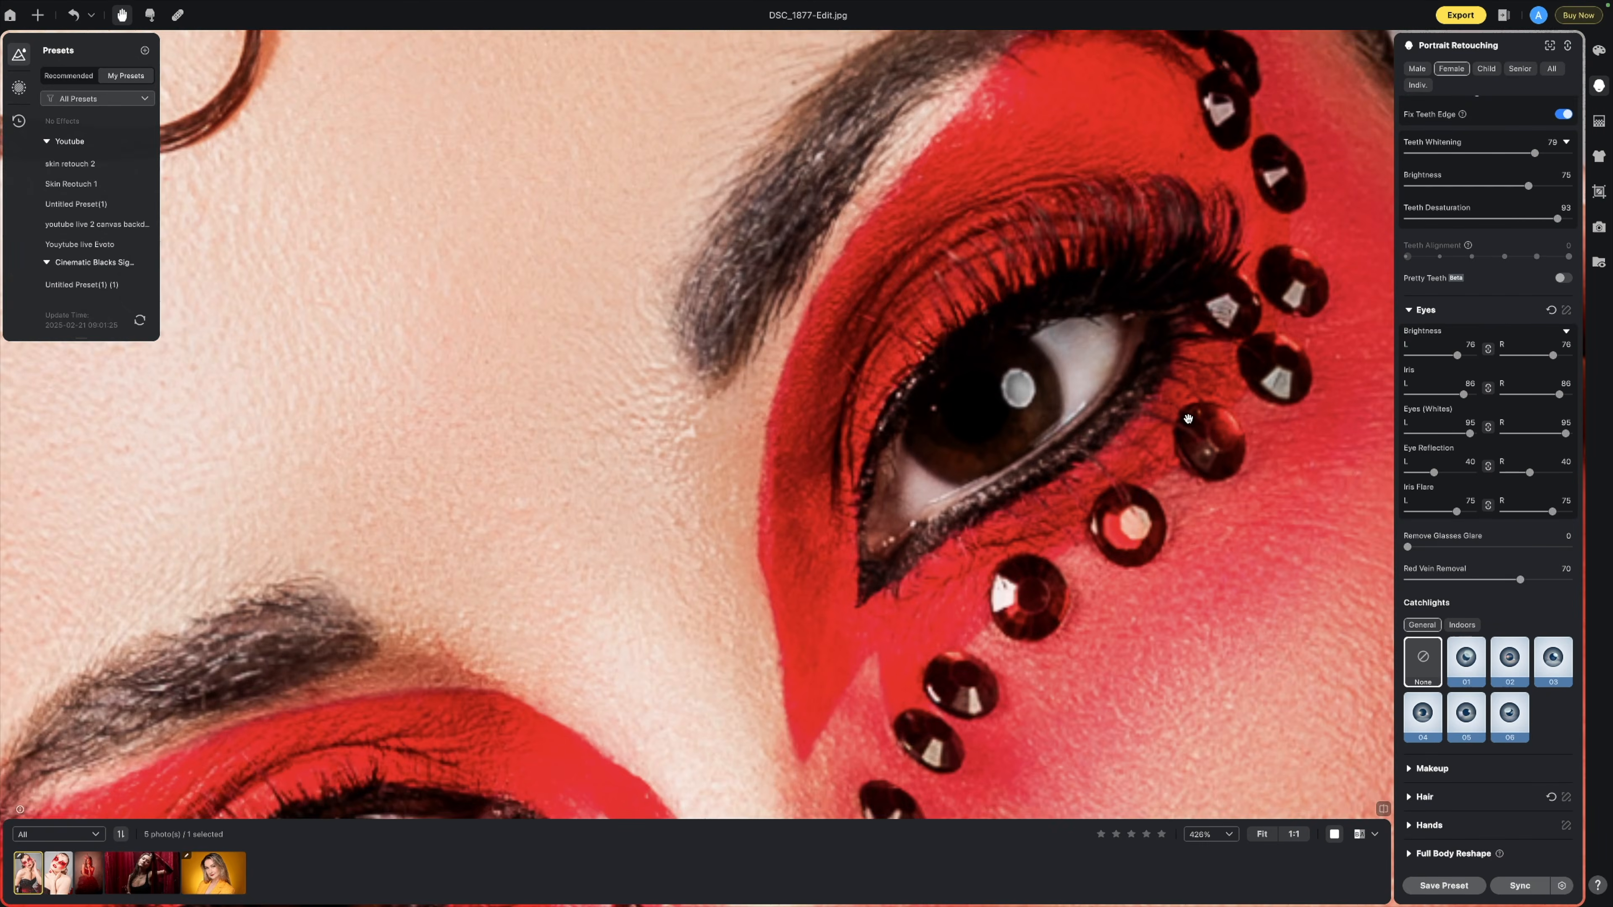
scroll(1180, 421, "down", 3)
scroll(1022, 330, "up", 1)
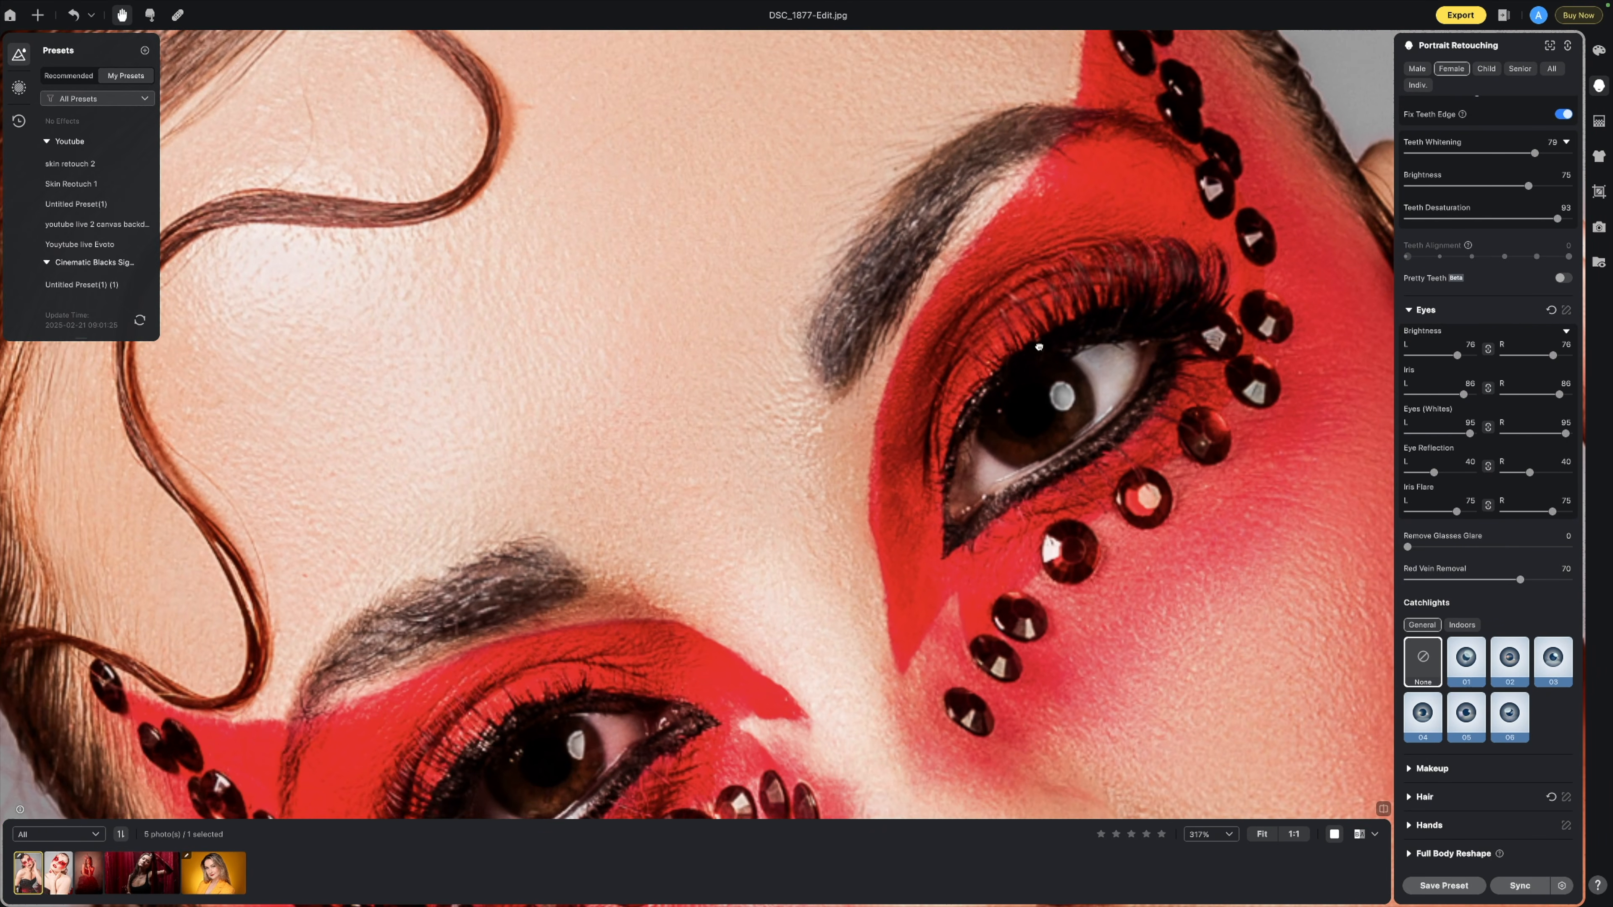
left_click_drag(1039, 347, 809, 152)
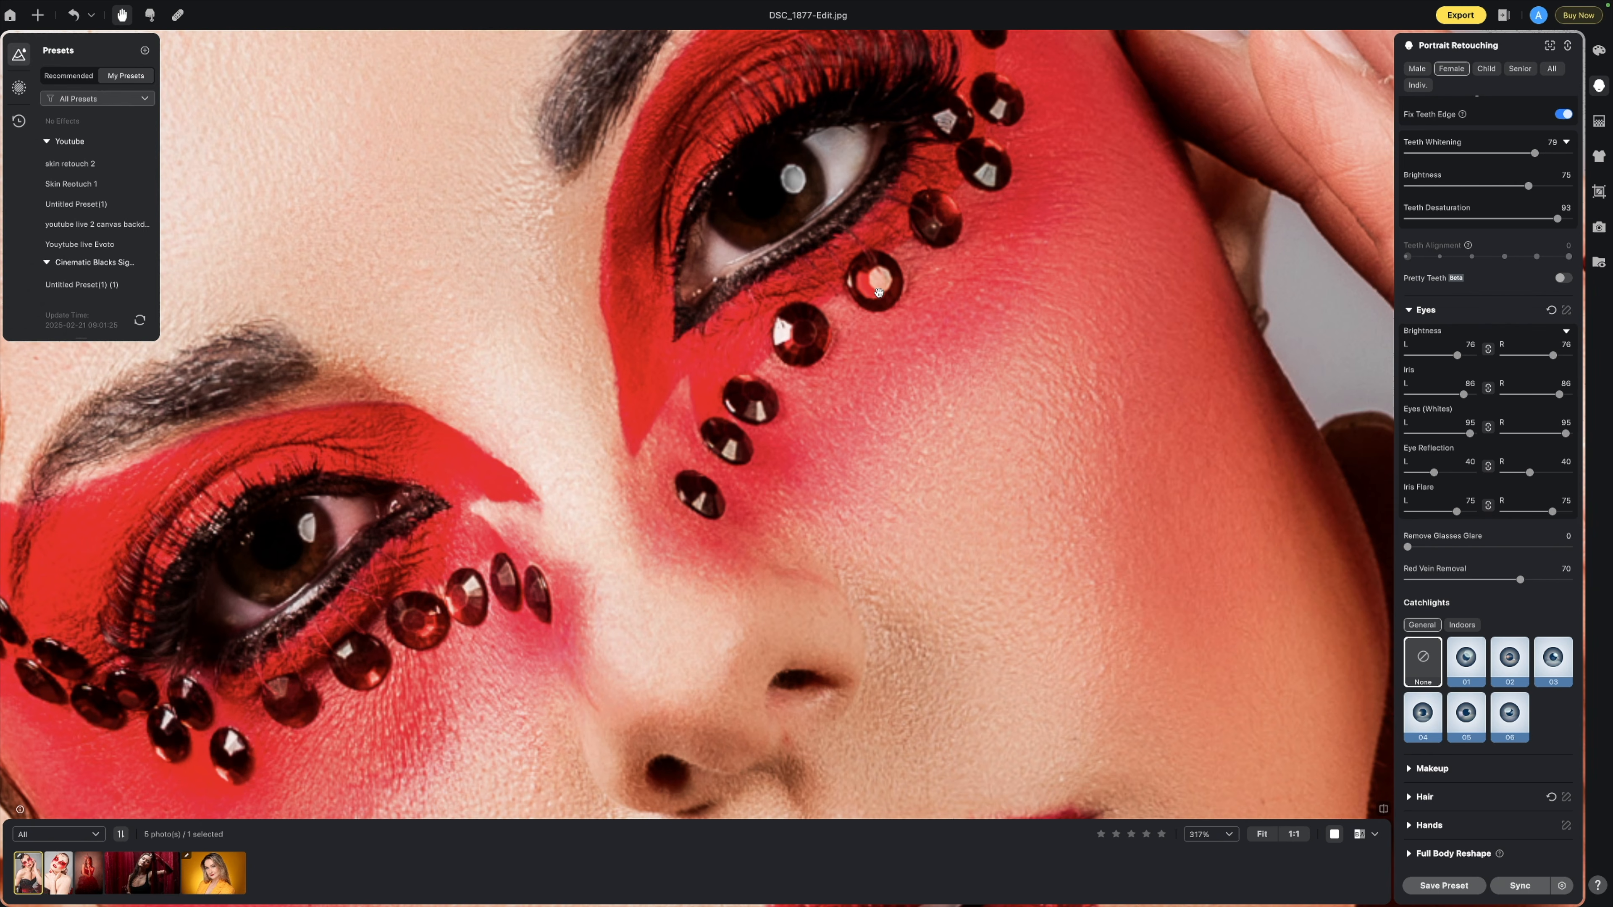
left_click_drag(1520, 580, 1510, 579)
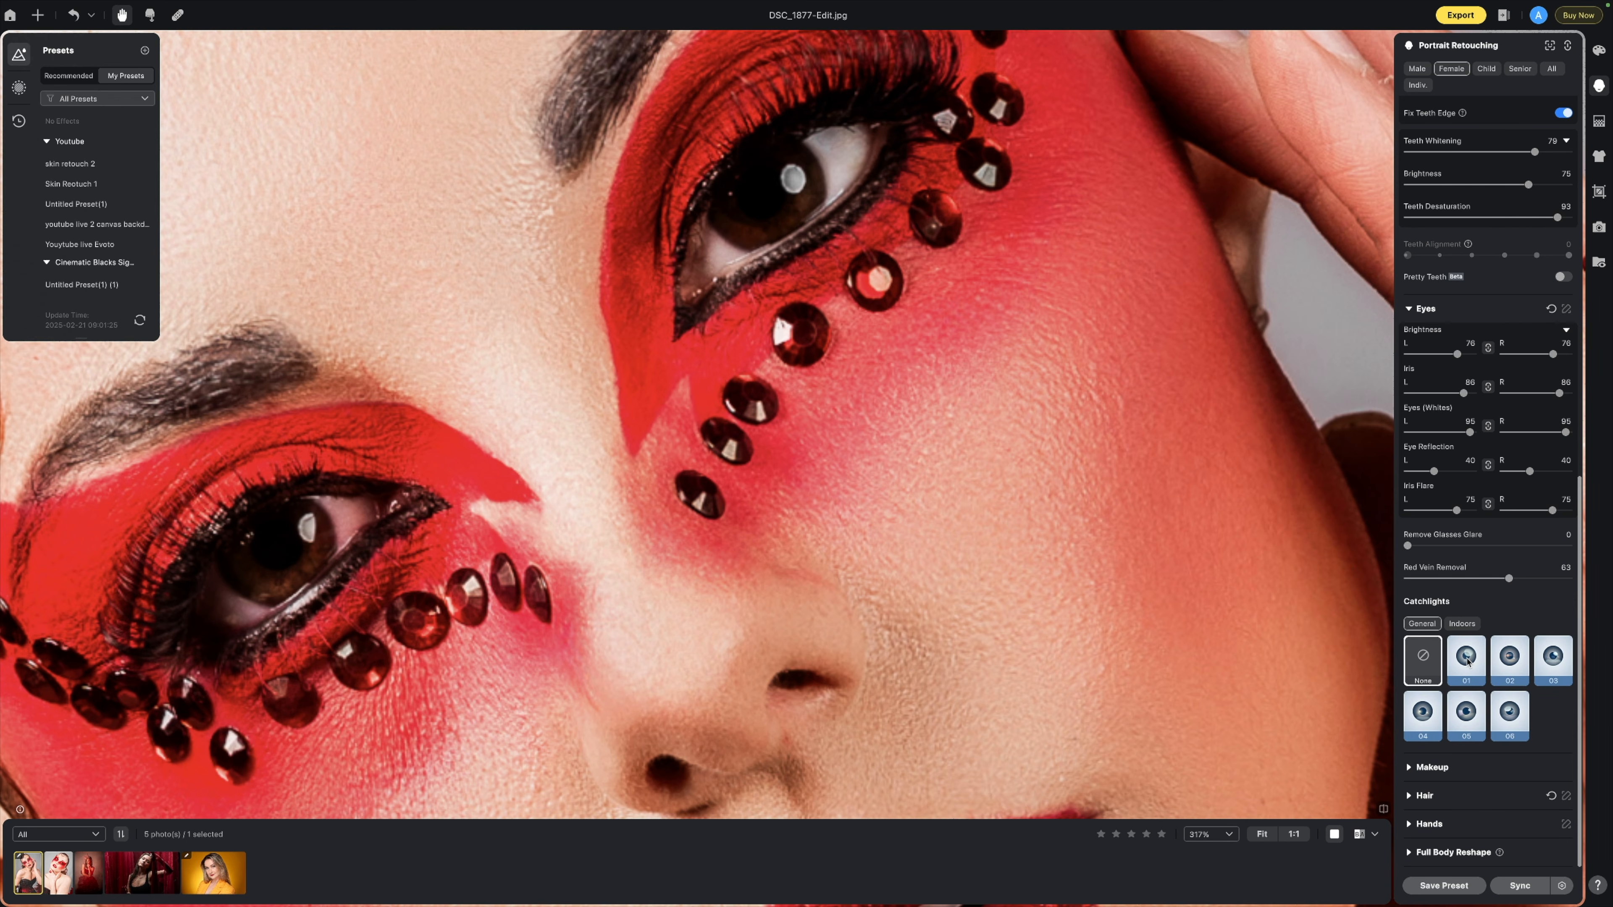
Step: Try catchlight style 01 on the eyes and switch to style 02
left_click(1467, 659)
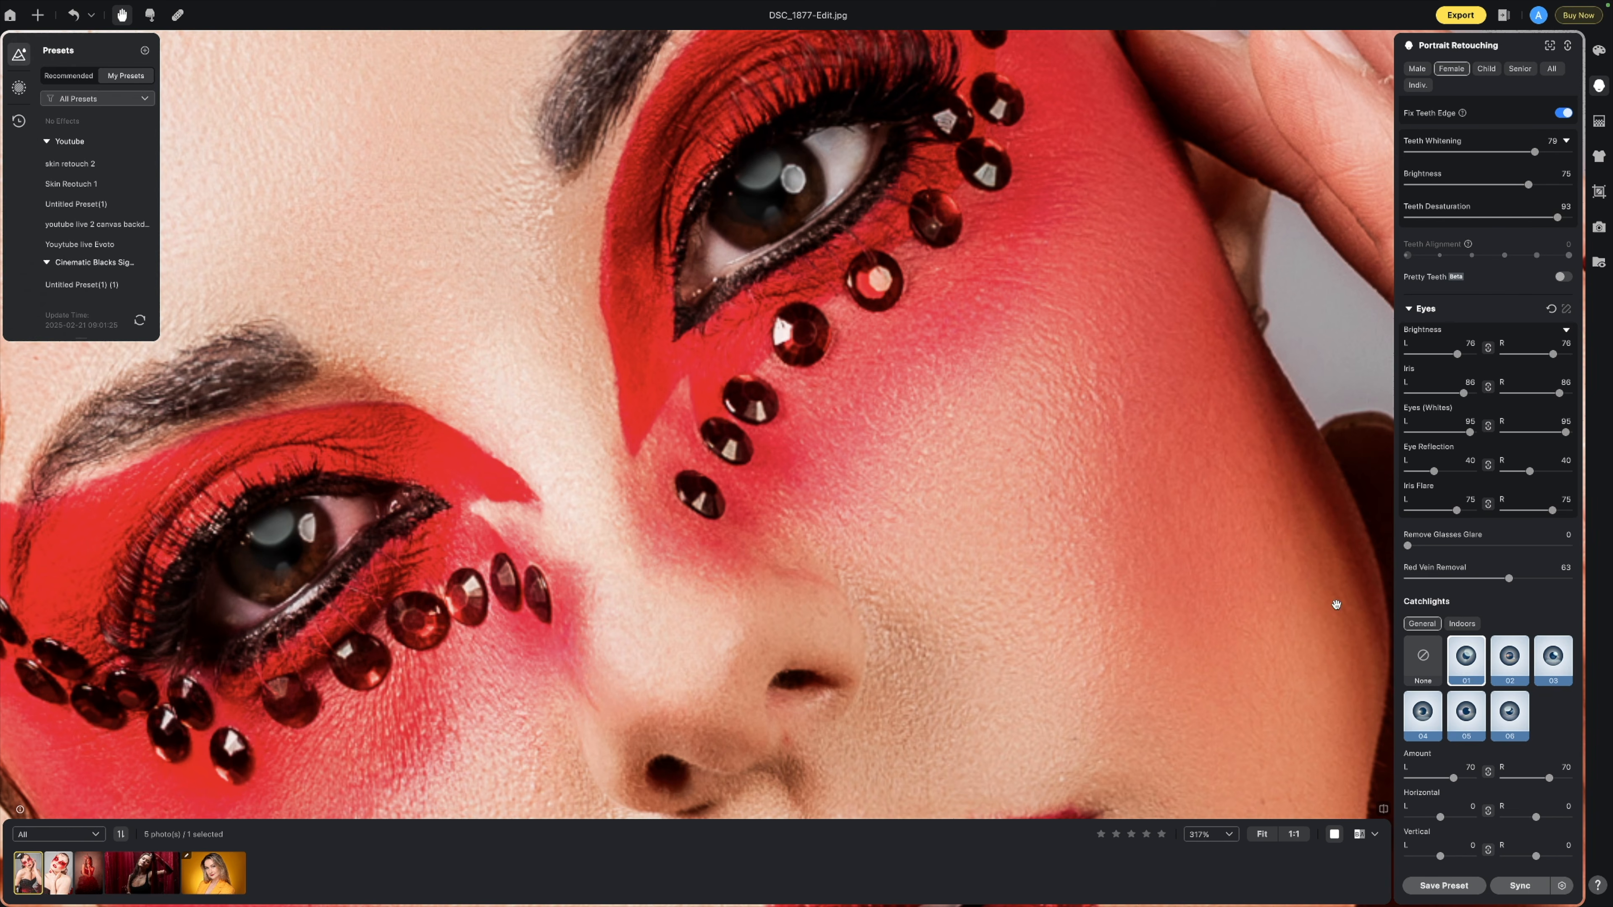
left_click(1500, 656)
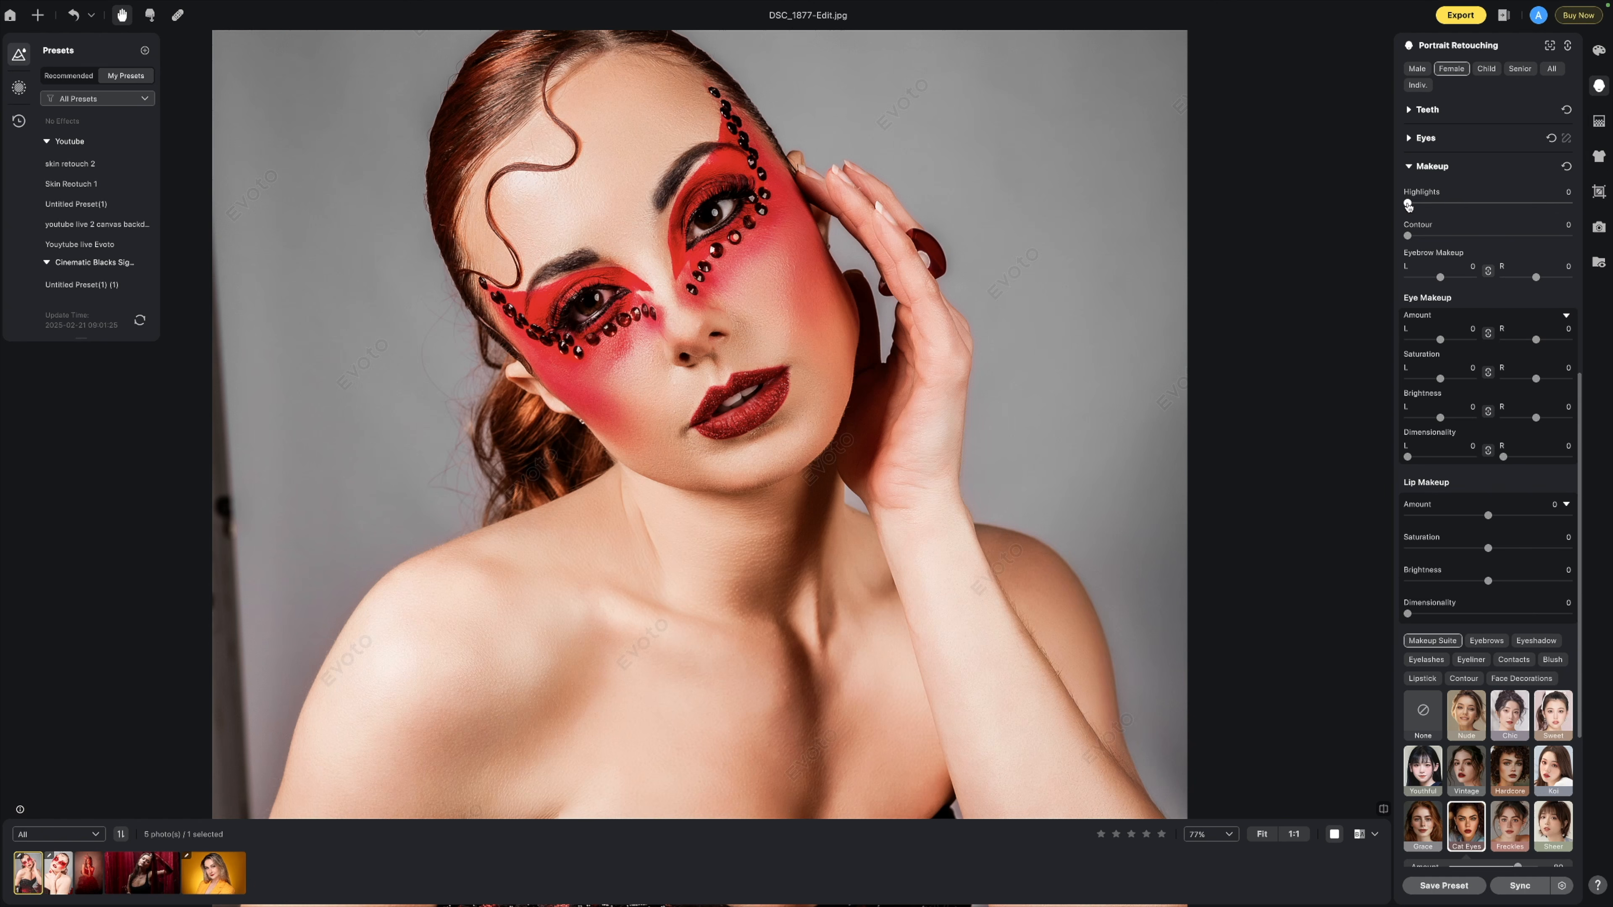
Step: Set makeup Highlights to 76 and Contour to 89 while checking the face up close
left_click_drag(1408, 206, 1518, 208)
left_click_drag(1408, 236, 1541, 236)
scroll(815, 257, "up", 10)
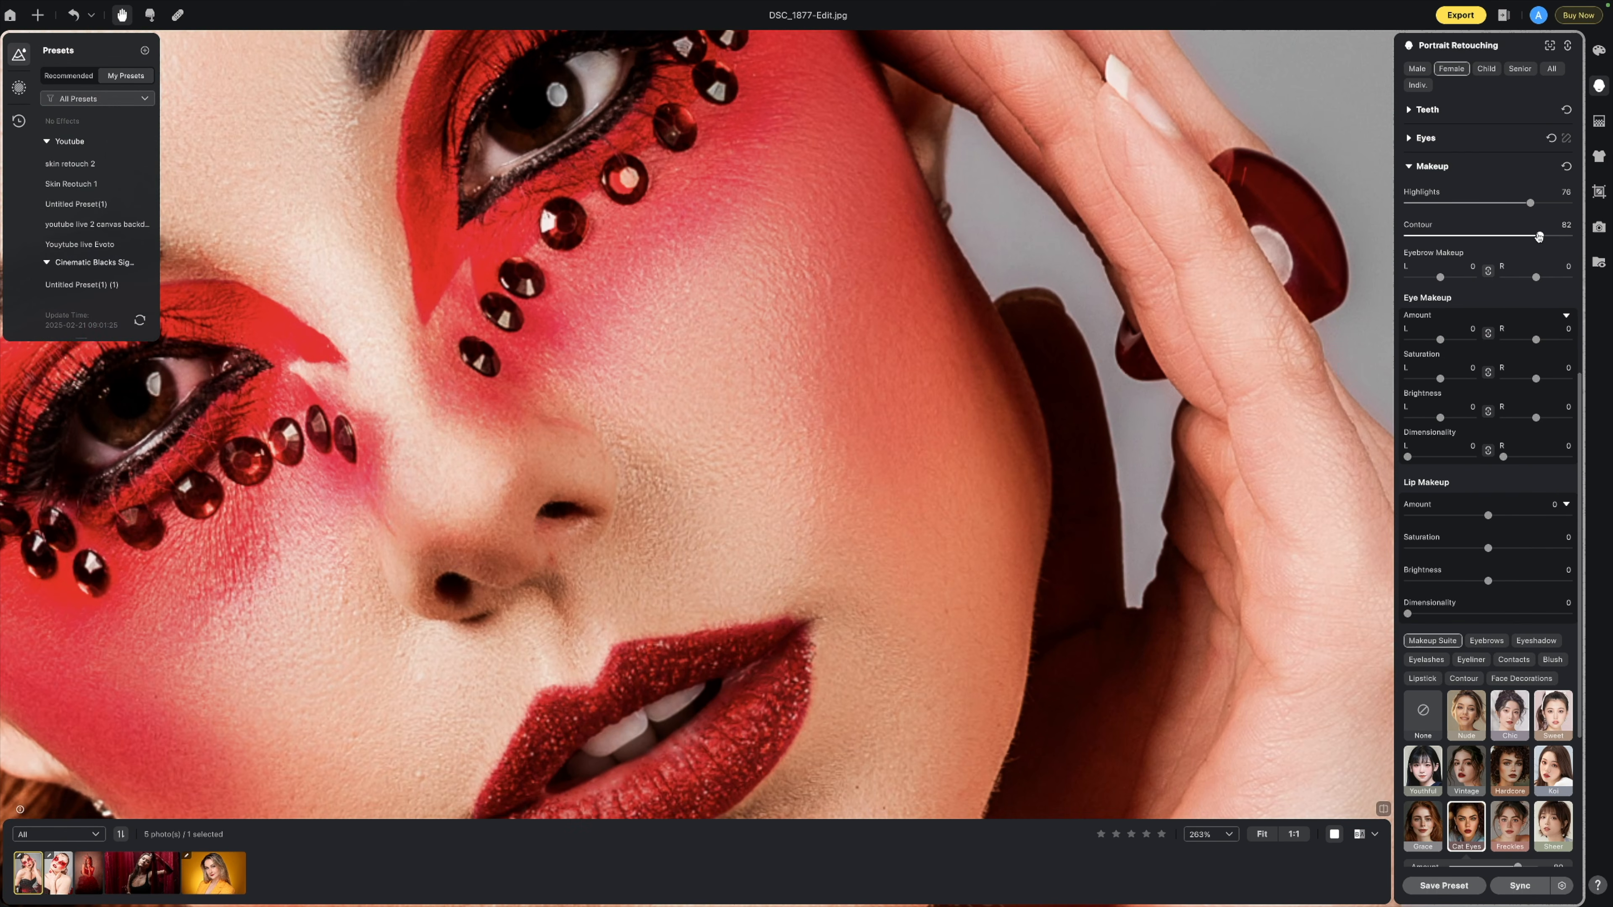
mouse_move(1540, 237)
left_mouse_down()
mouse_move(1408, 236)
mouse_move(1551, 236)
left_mouse_up()
scroll(830, 224, "down", 8)
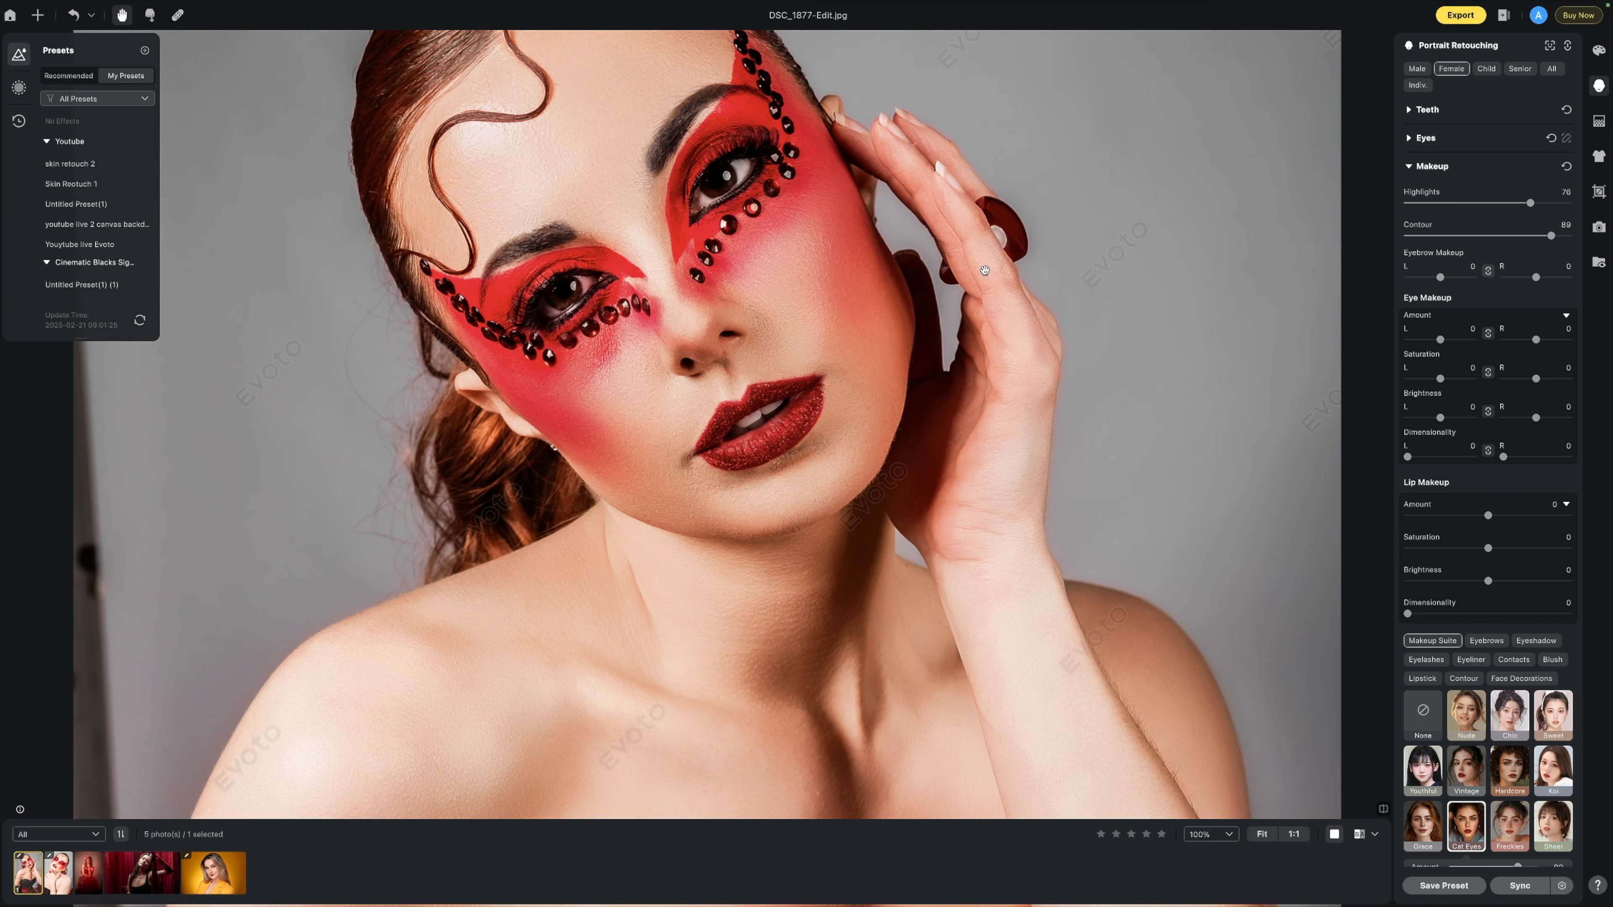
Step: Set Eye Makeup Amount to 67 and Saturation to 6, and Lip Makeup Amount to 58, Saturation to 53 and Brightness to 55
left_click_drag(1439, 339, 1443, 380)
scroll(777, 414, "up", 3)
scroll(775, 415, "down", 3)
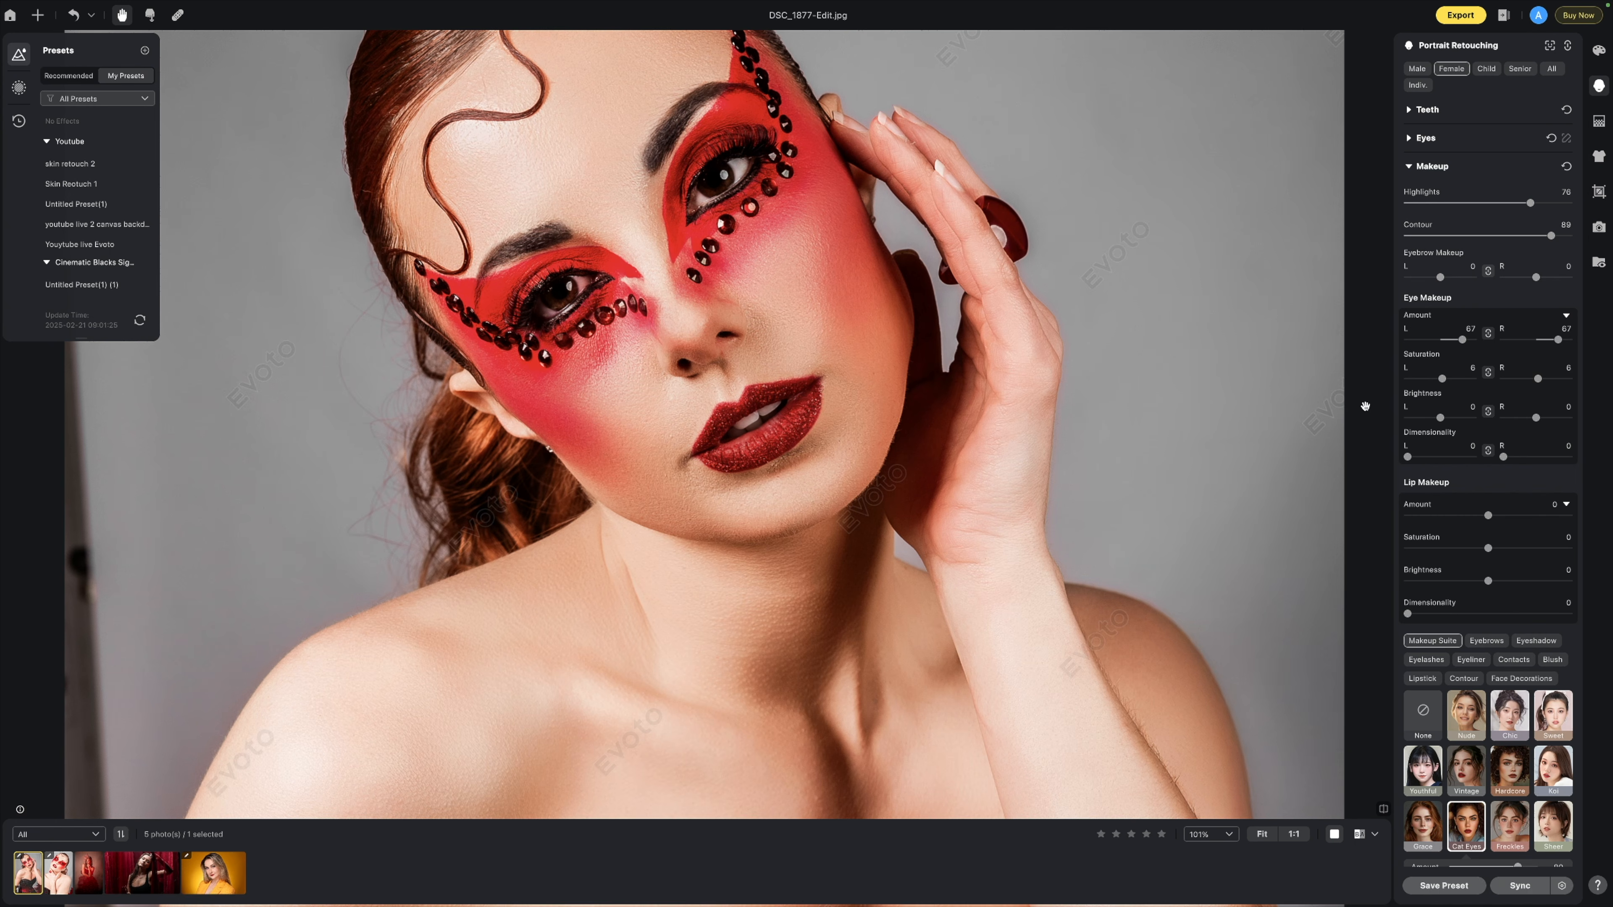
left_click_drag(1517, 516, 1519, 516)
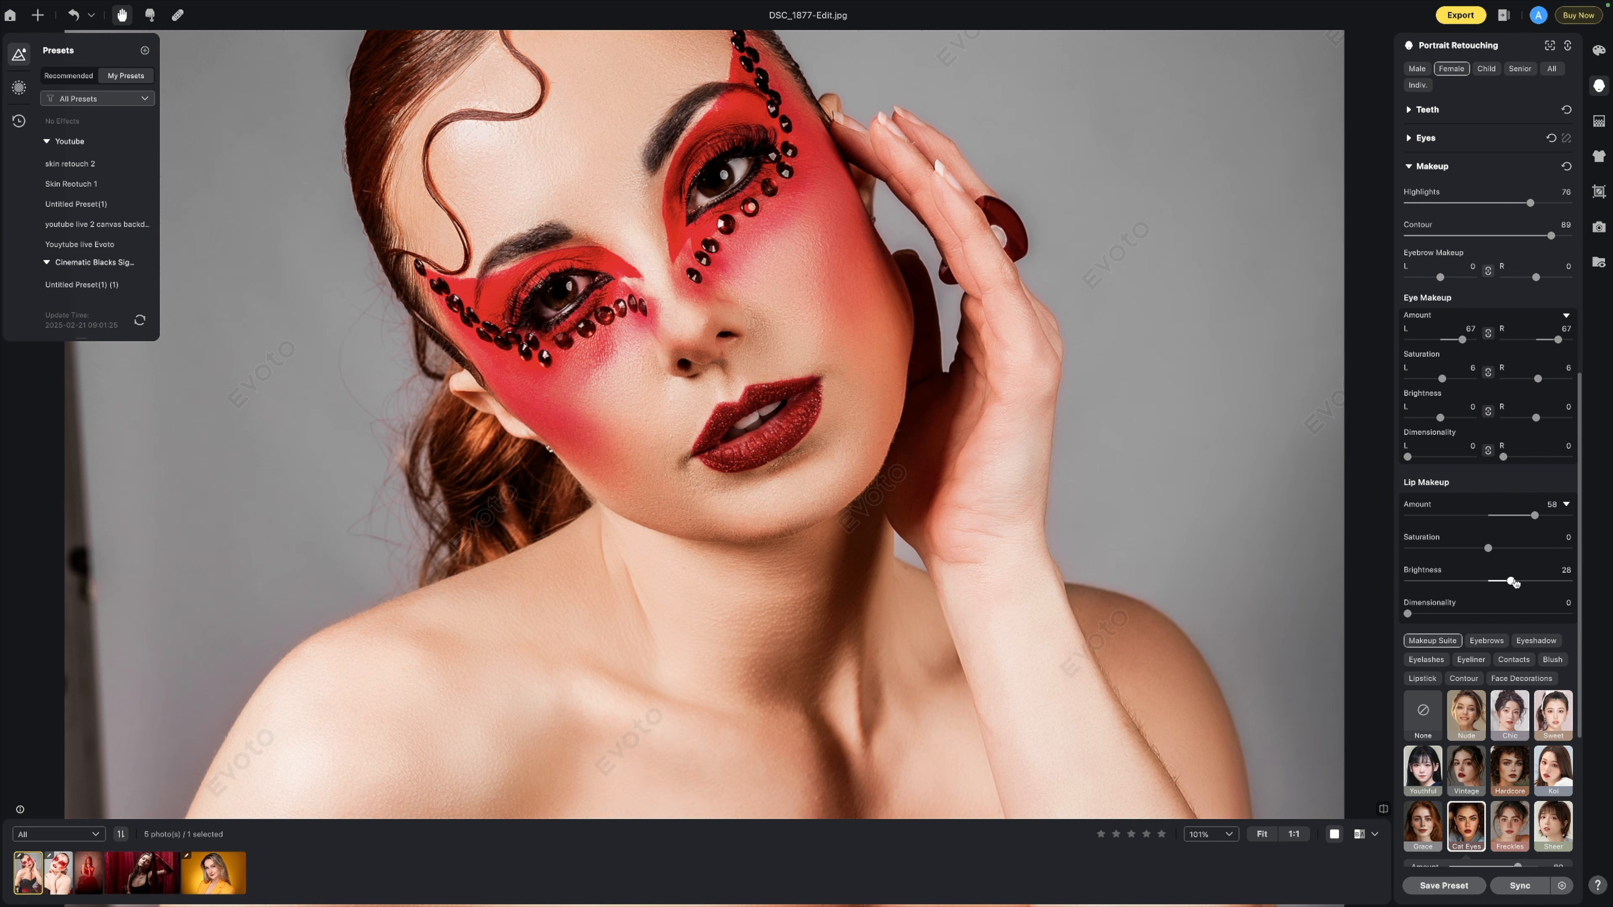
mouse_move(1533, 581)
left_mouse_down()
mouse_move(1434, 555)
mouse_move(1531, 551)
left_mouse_up()
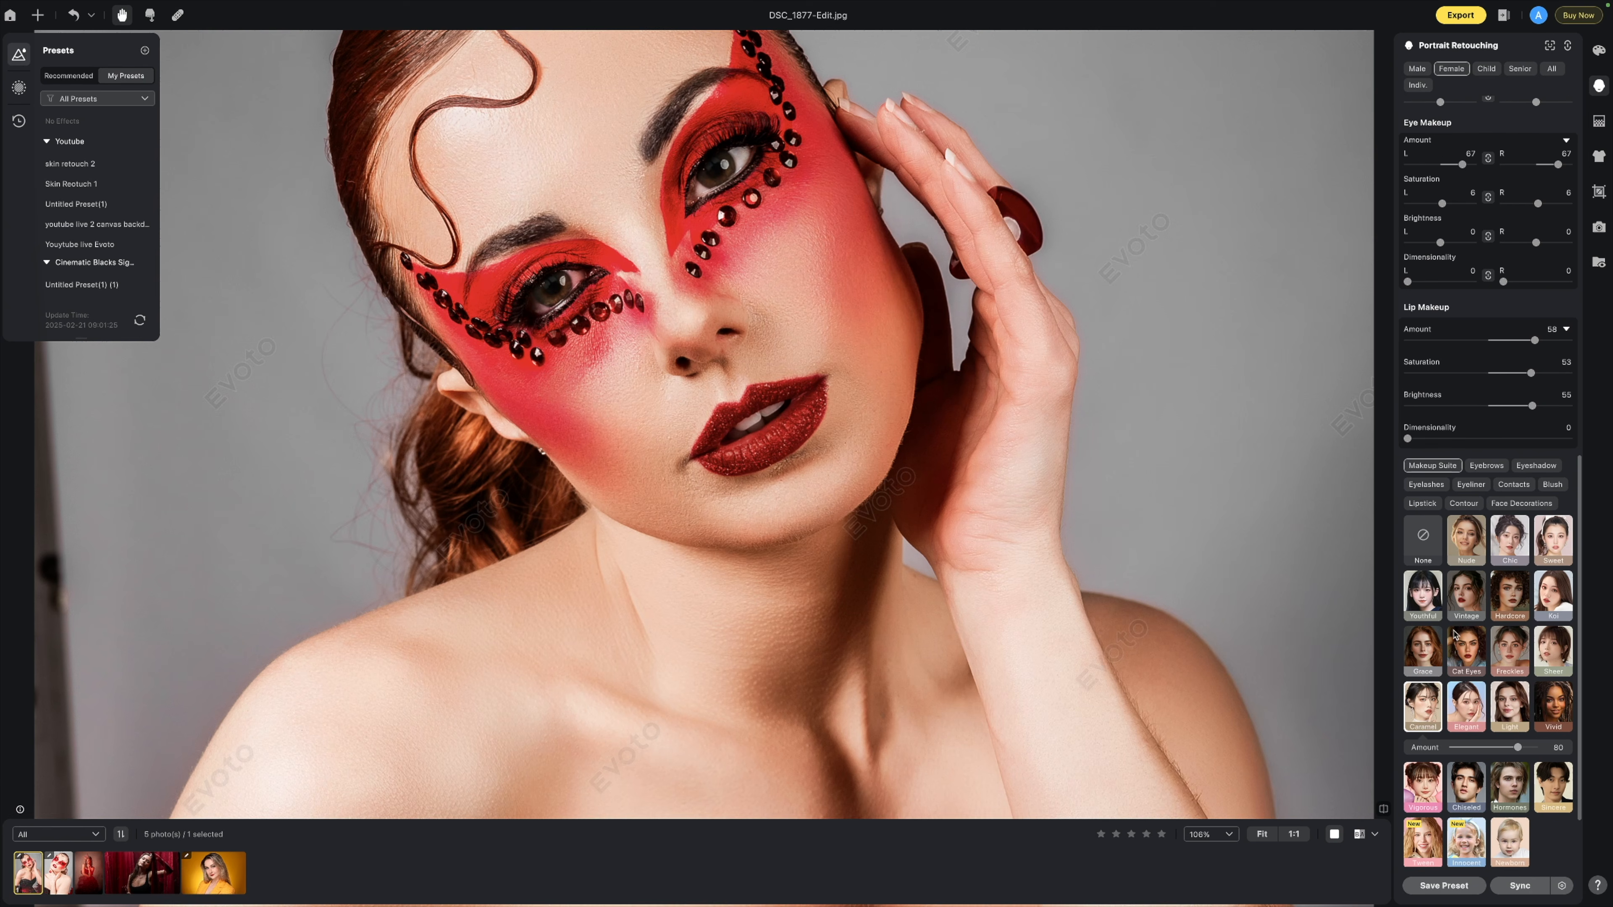
Step: Try the Cat Eyes and Vintage makeup suites on the portrait and apply the Grace suite
left_click(1472, 659)
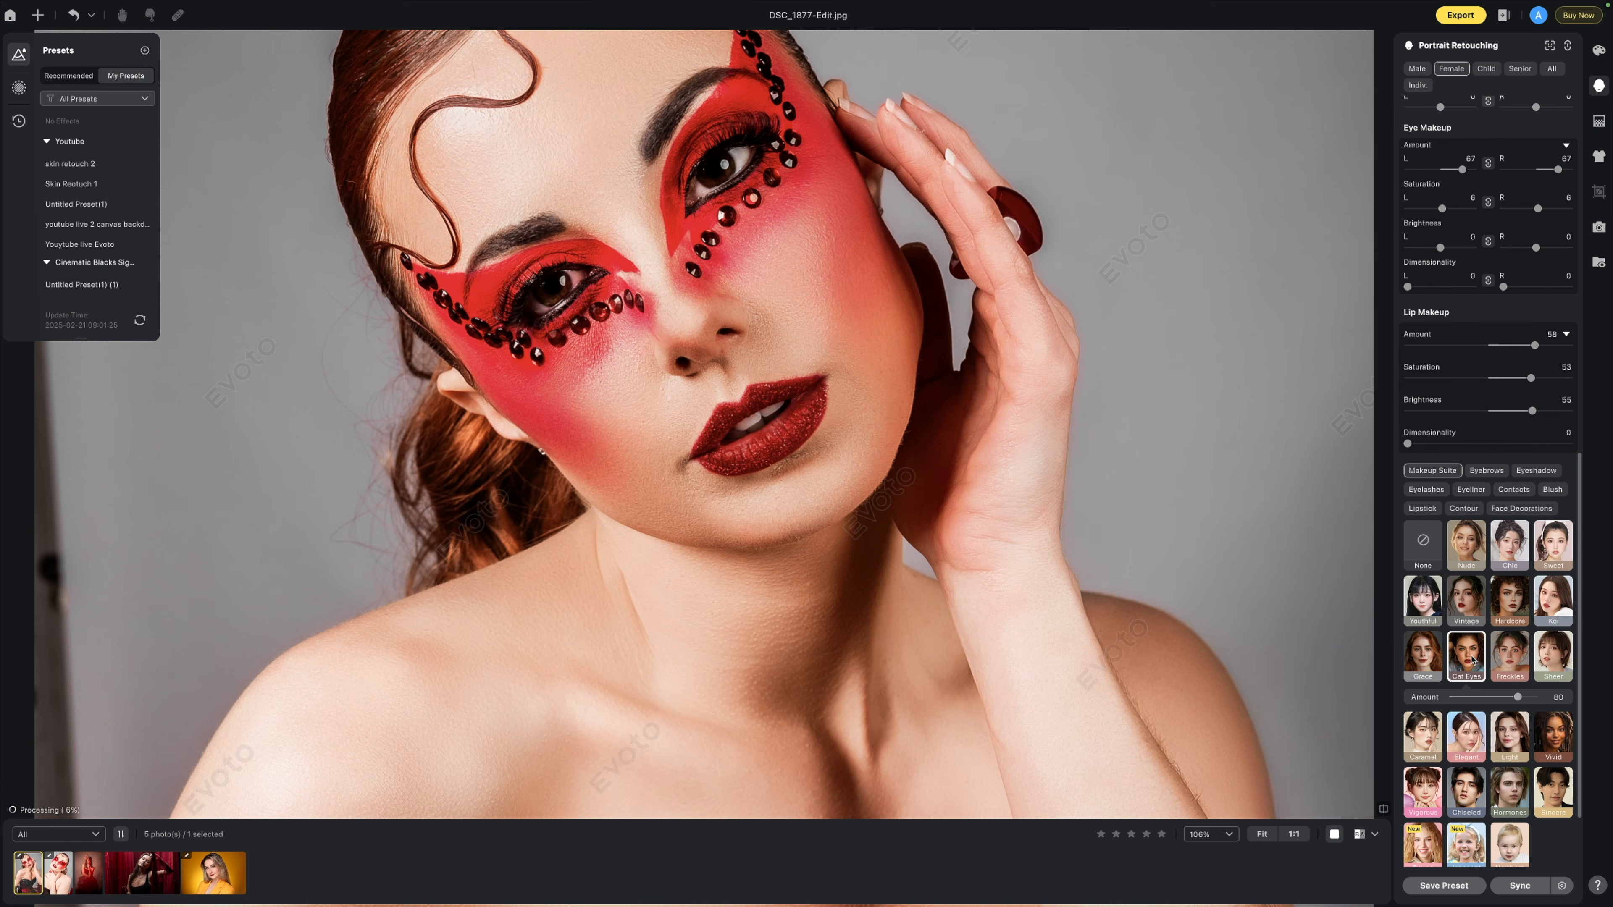
left_click(1483, 613)
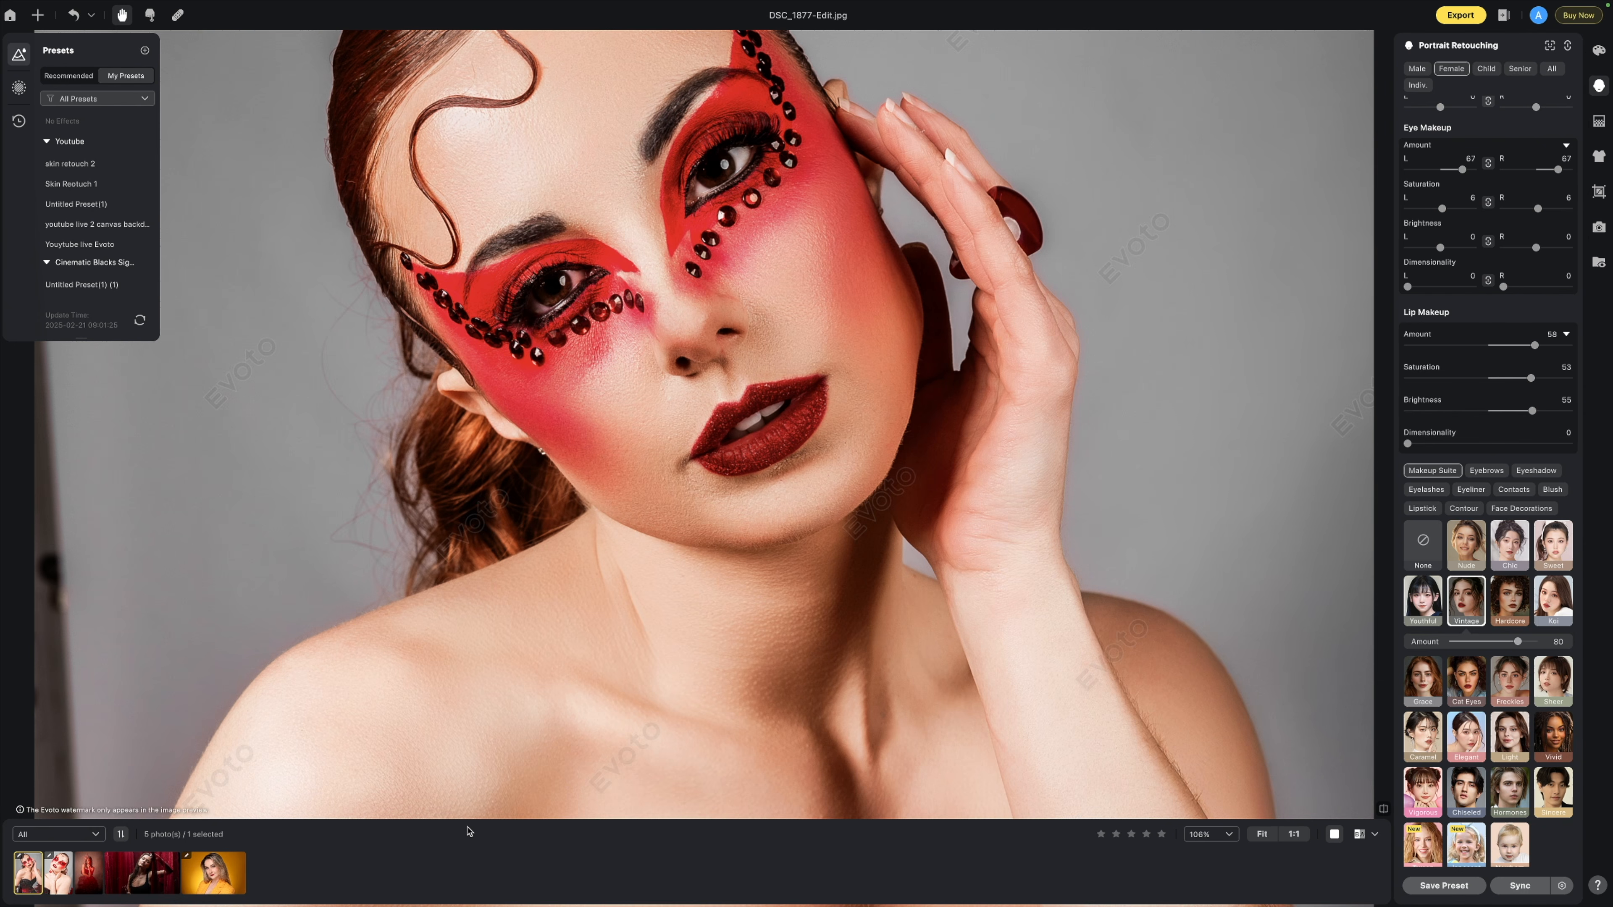
left_click(1438, 692)
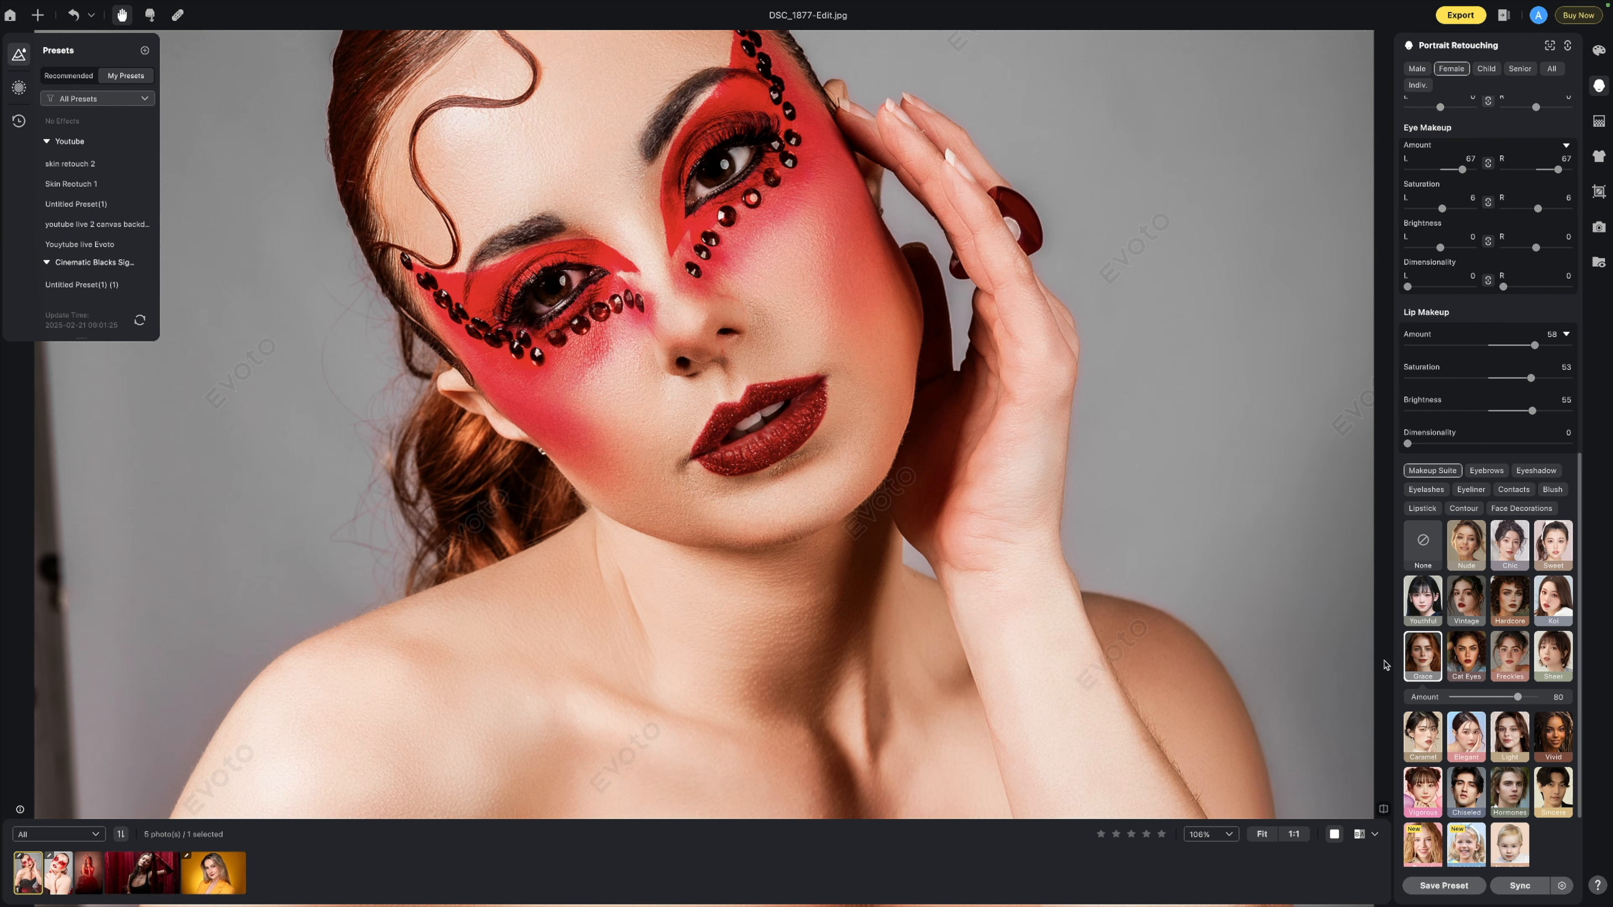
Step: Switch to DSC_3308-Edit.tif and try makeup suites including Vintage, Nude, Chic, Sweet and Hardcore on the face
left_click(214, 873)
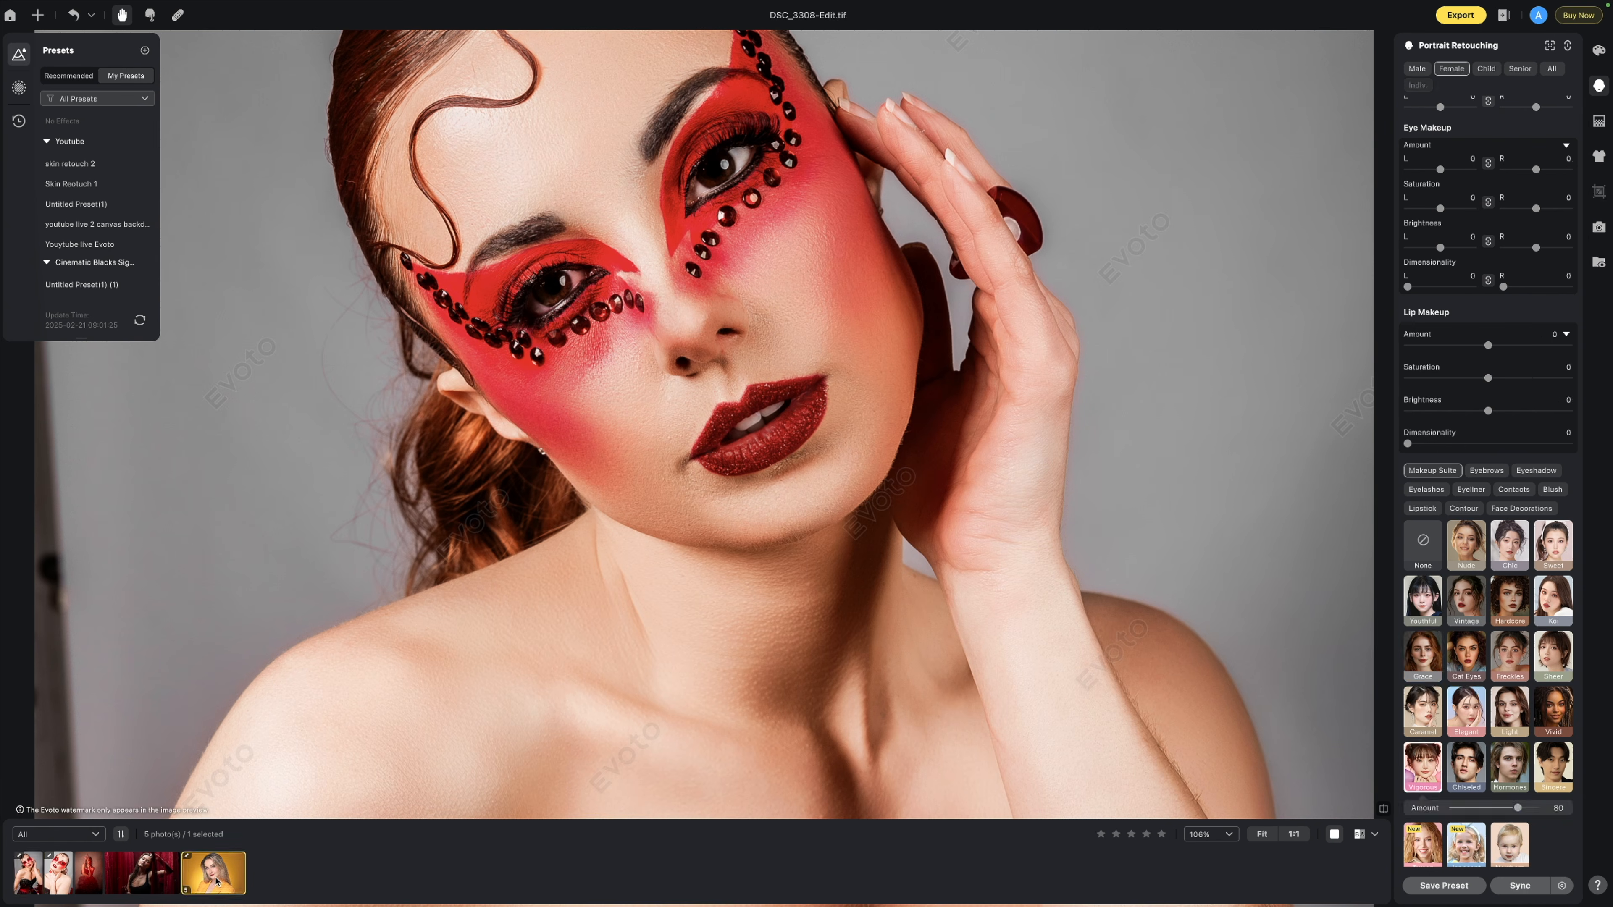
left_click(1468, 585)
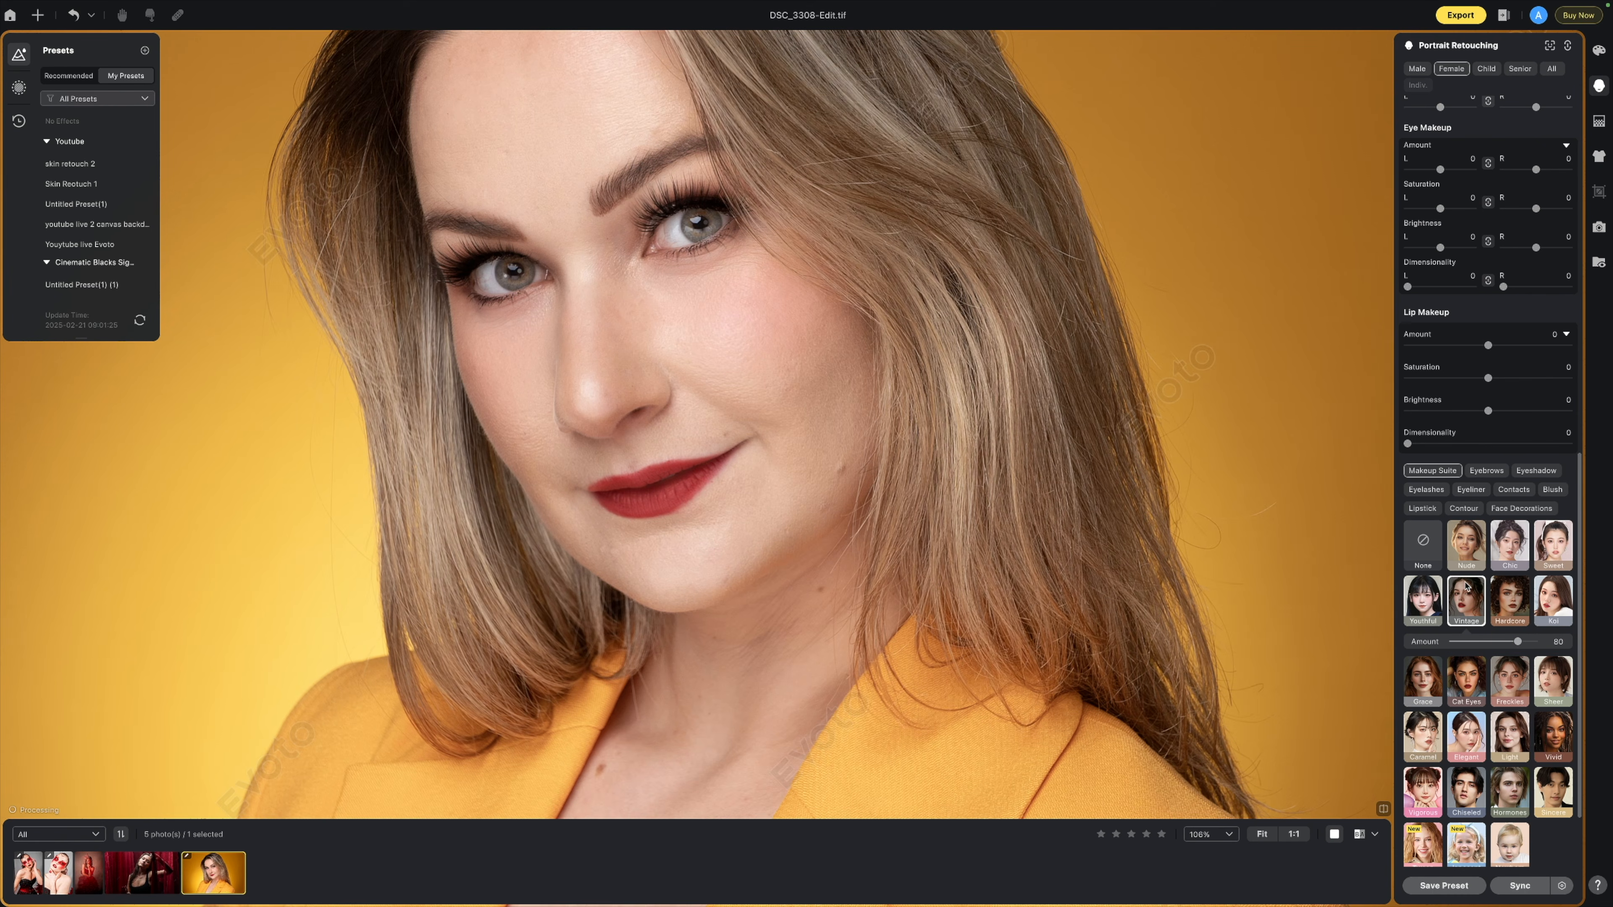
left_click(1474, 551)
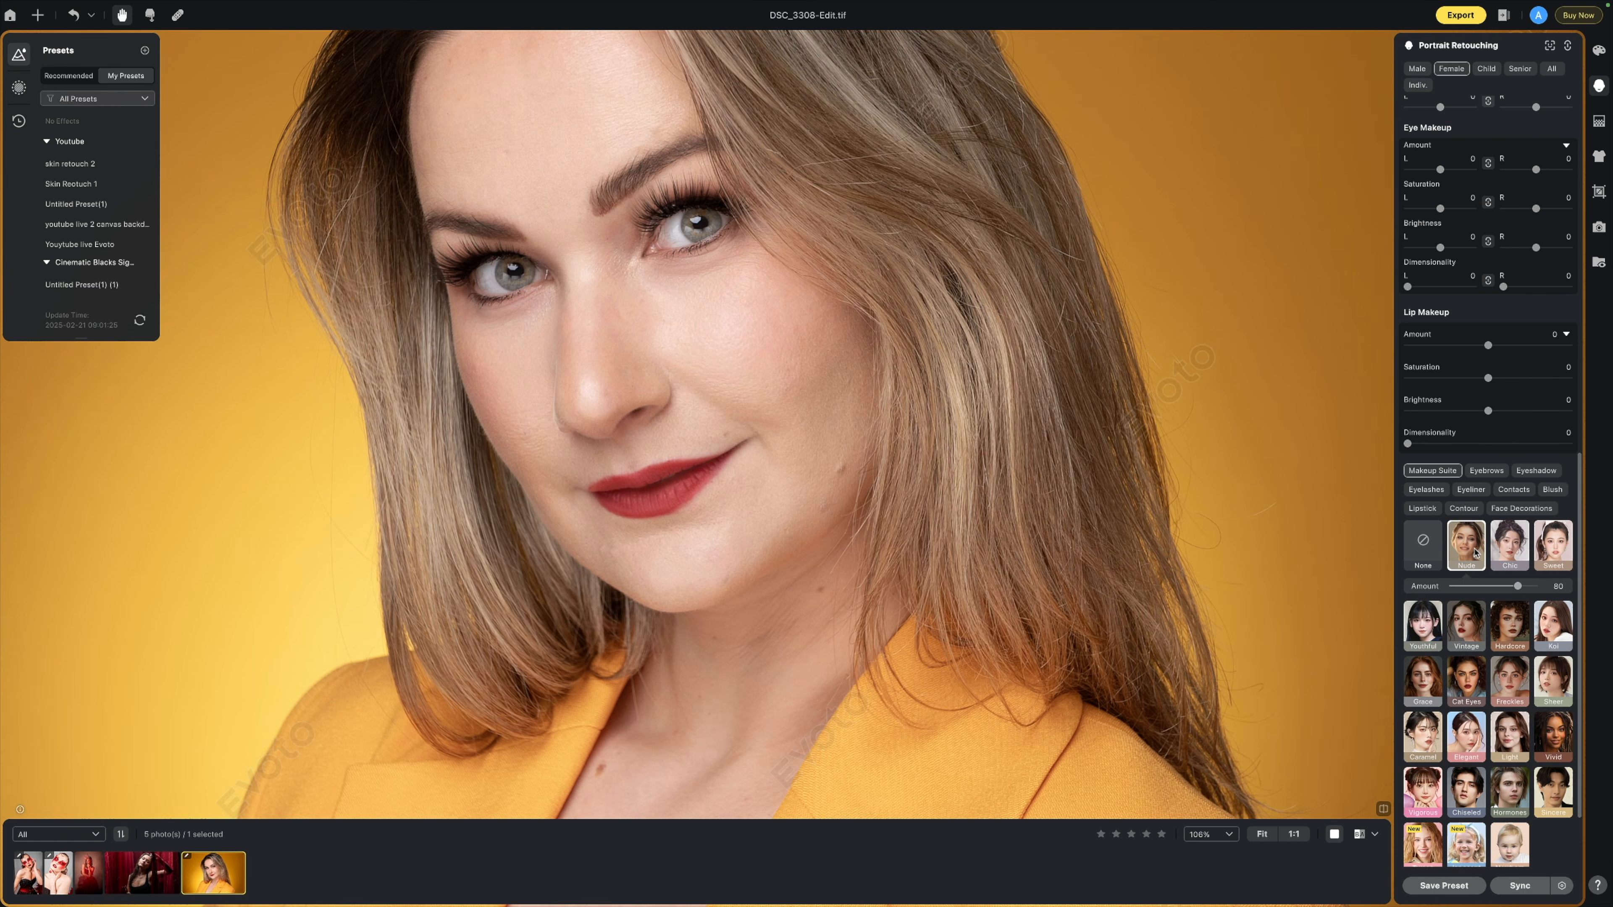
left_click(1527, 553)
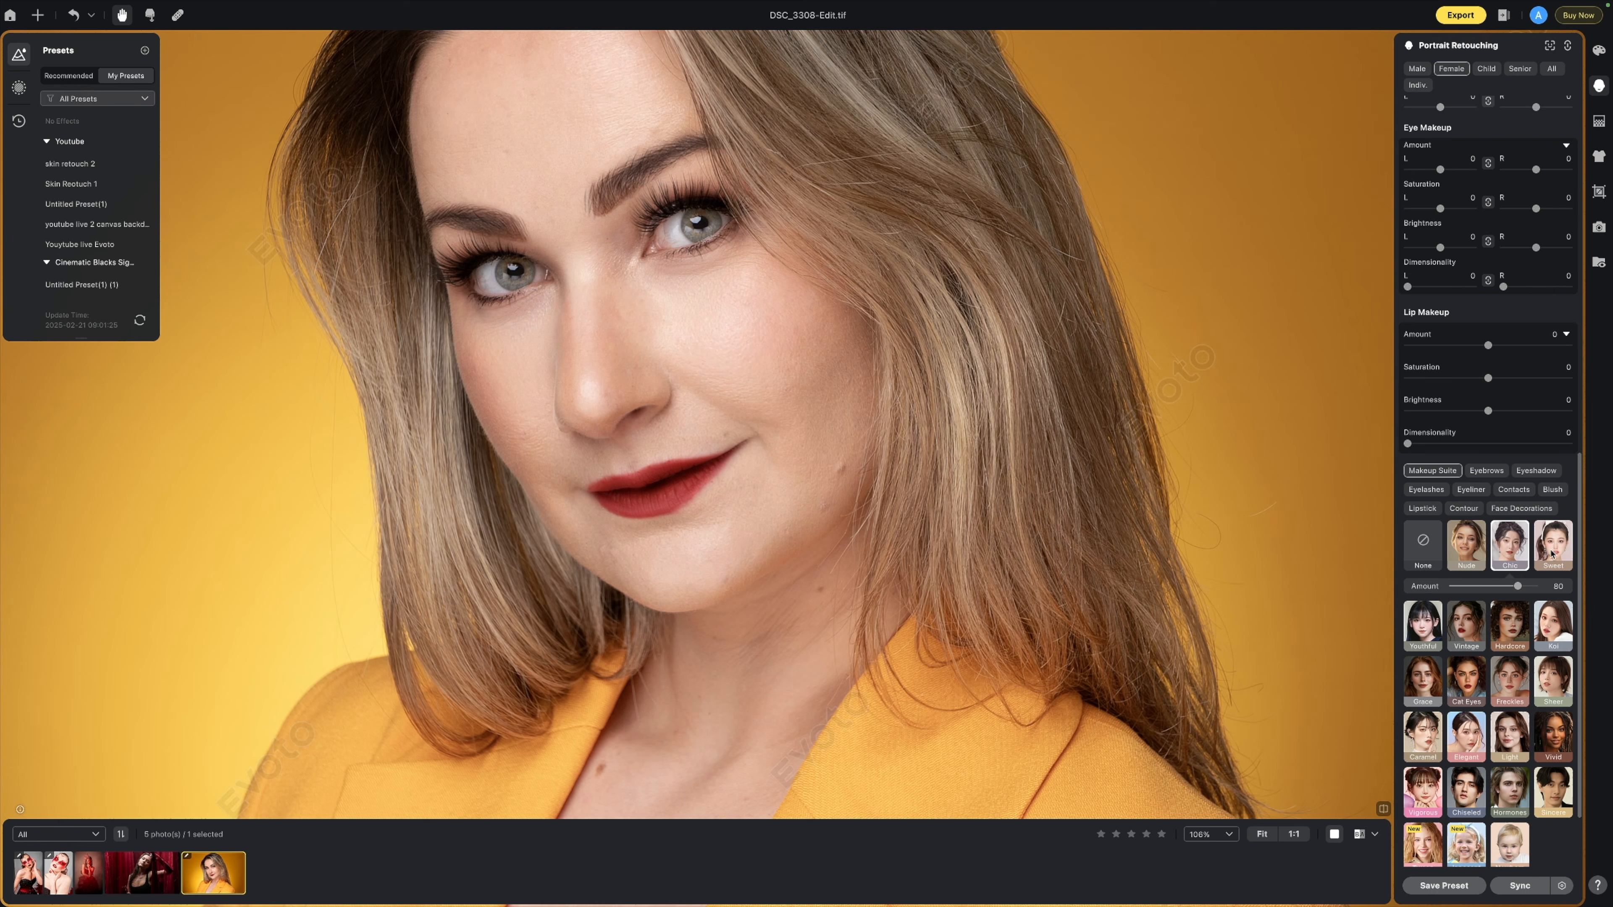
left_click(1551, 553)
left_click(1551, 641)
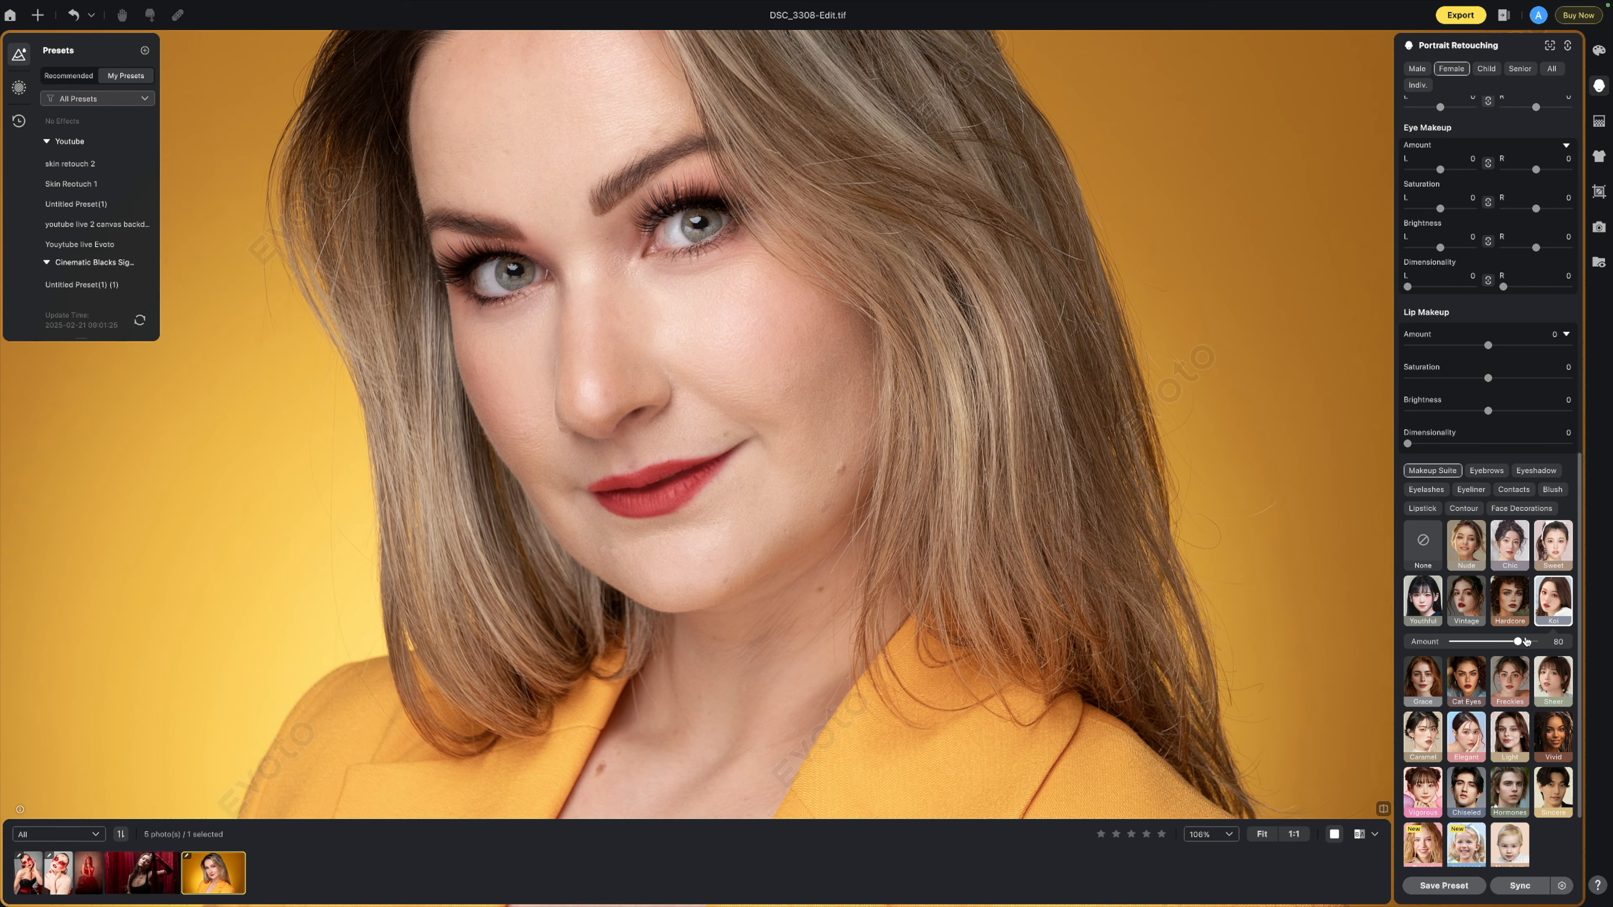
left_click(1516, 619)
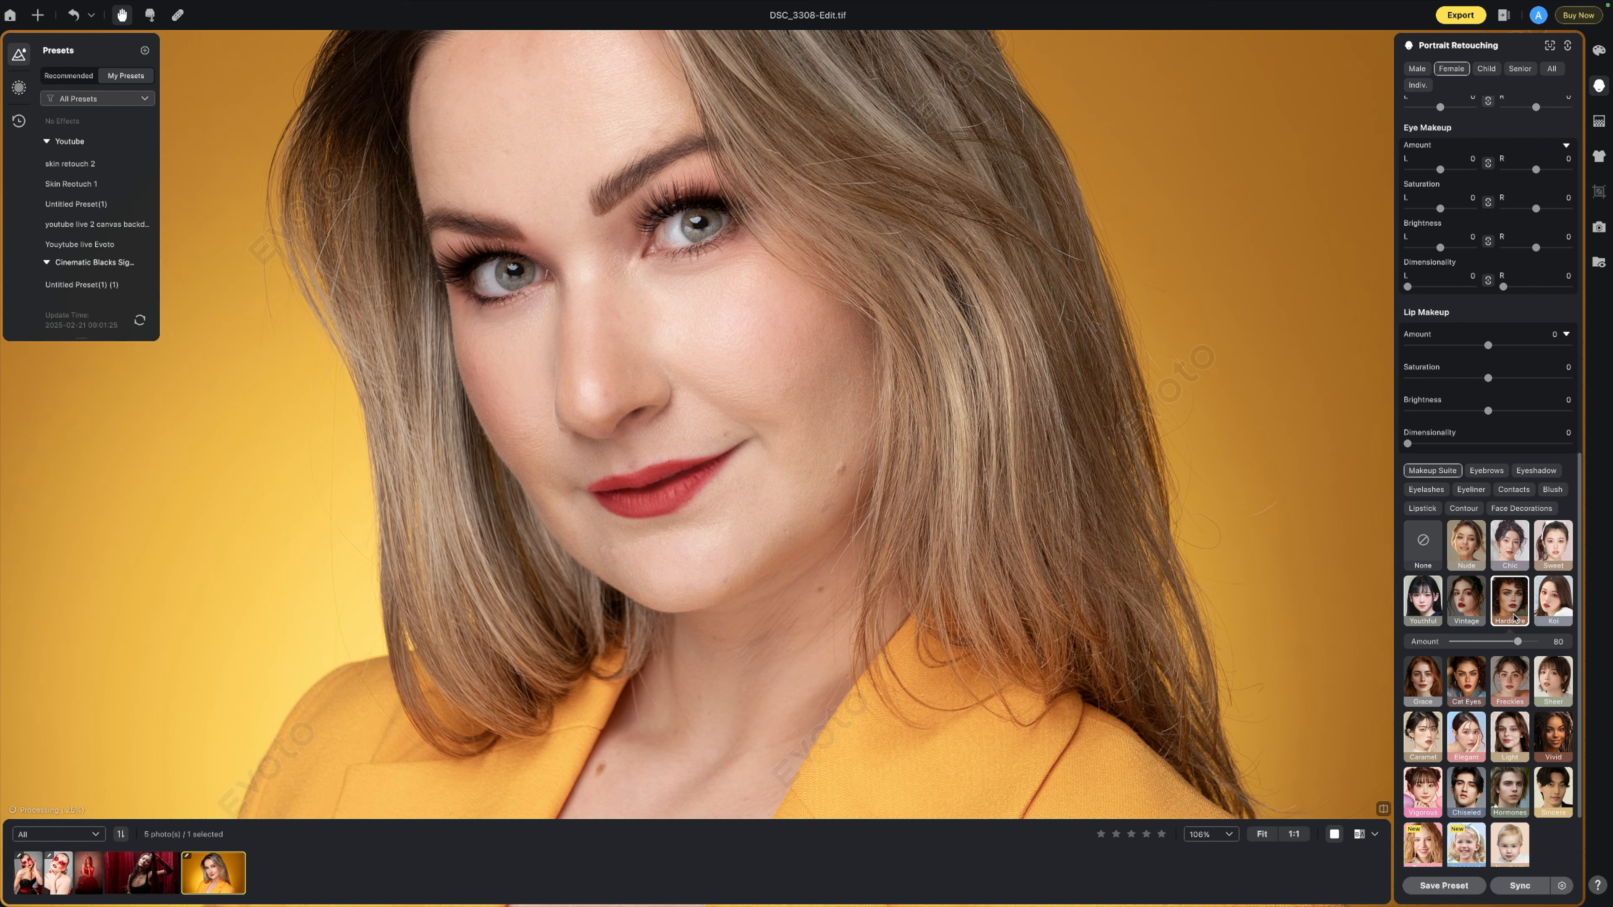
Step: Apply the Cat Eyes makeup suite to the blonde portrait, test its Amount at 42 and raise it
left_click(1471, 682)
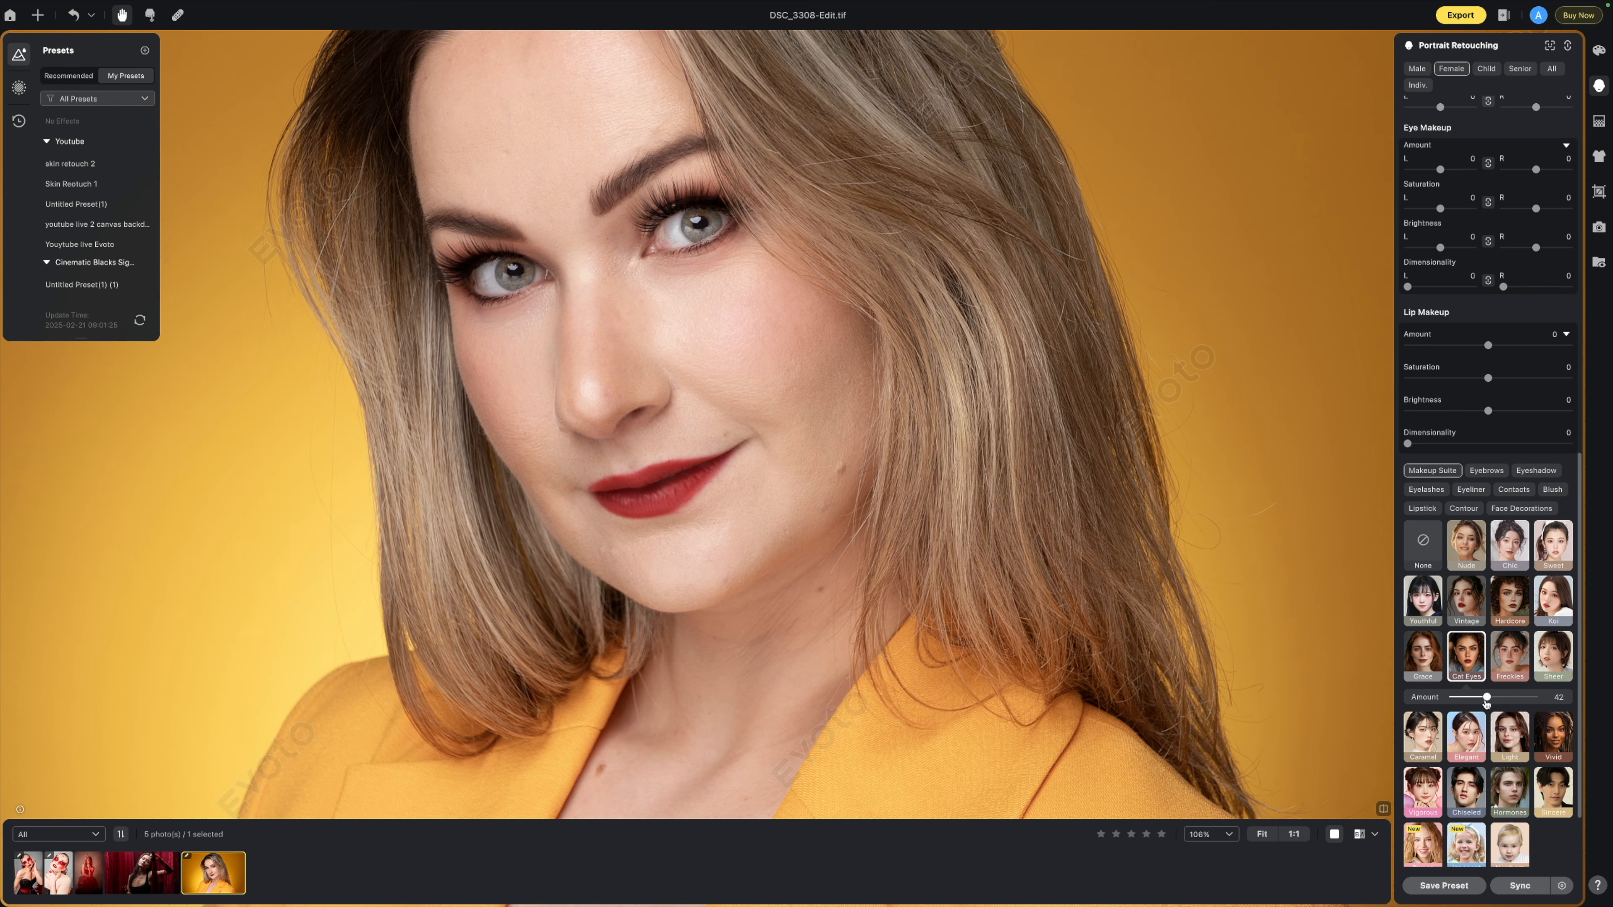
left_click_drag(1486, 699, 1480, 699)
left_click_drag(1499, 701, 1522, 699)
scroll(1490, 712, "down", 3)
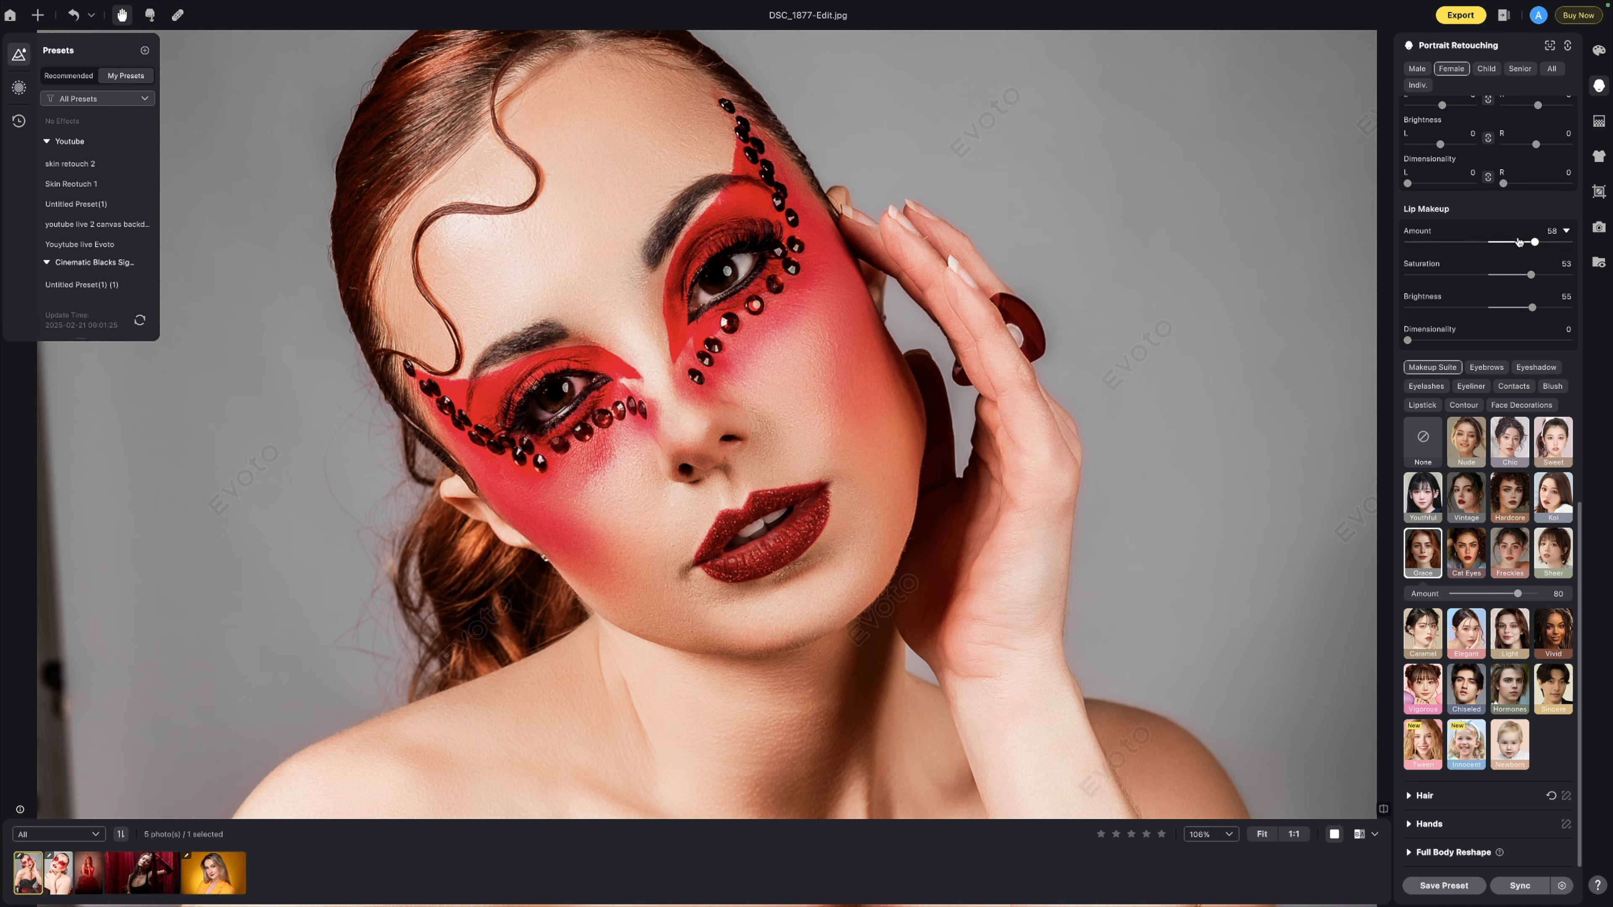
Step: Try the hair adjustments on DSC_1877-Edit.jpg with Hair Part Line at 55 and 31 and Top Hair Volume at 33
scroll(1519, 244, "up", 2)
scroll(1519, 244, "up", 3)
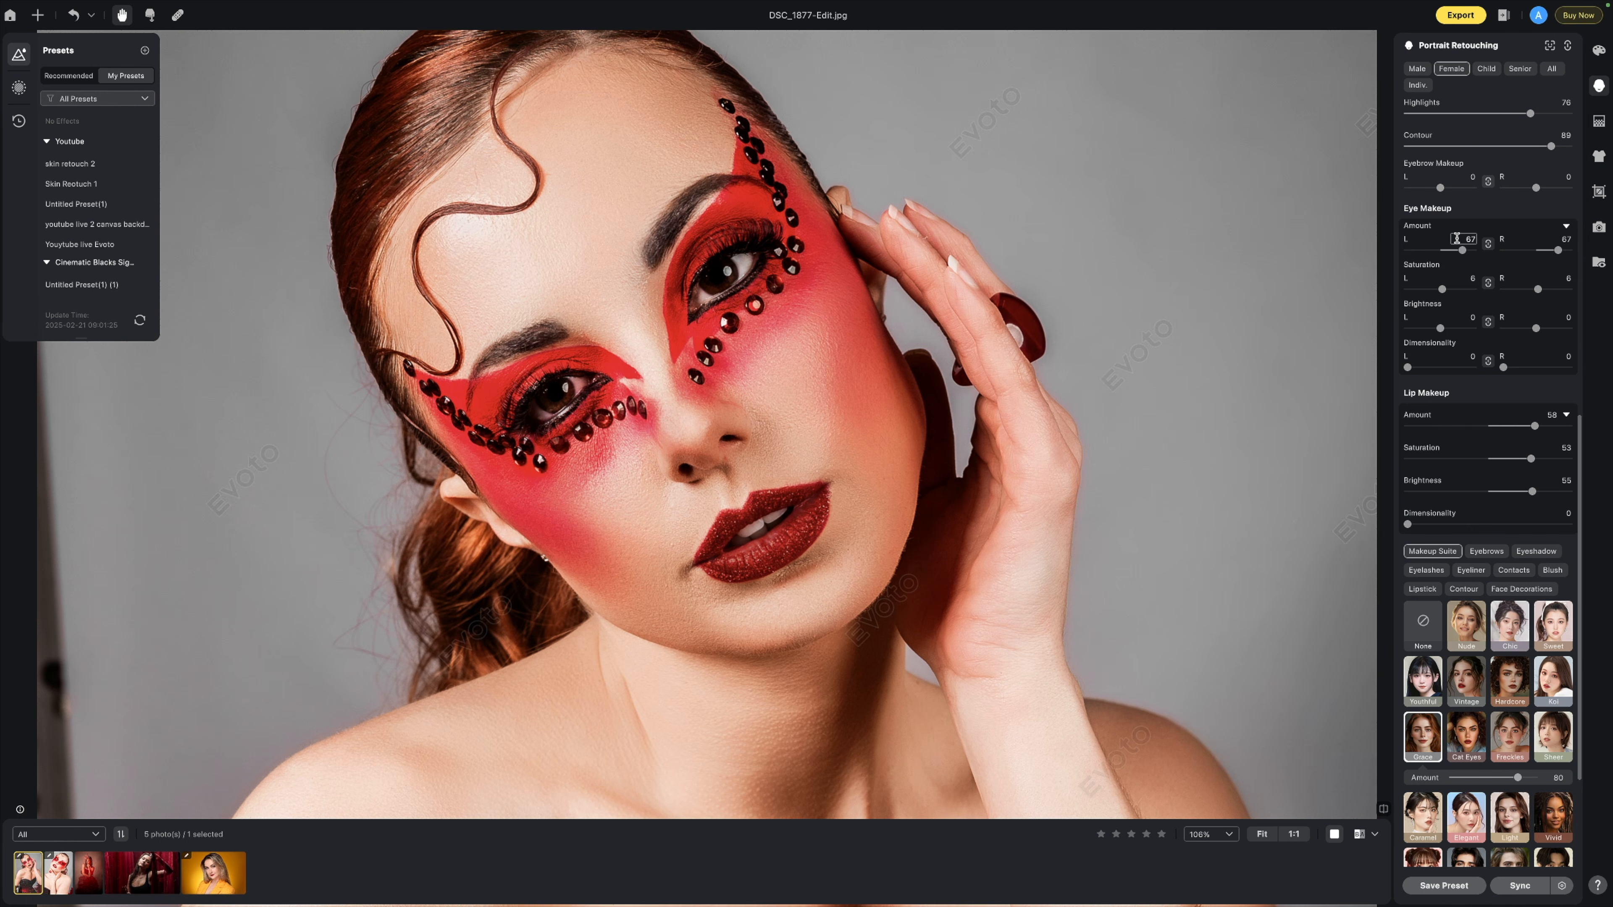
scroll(1457, 242, "down", 3)
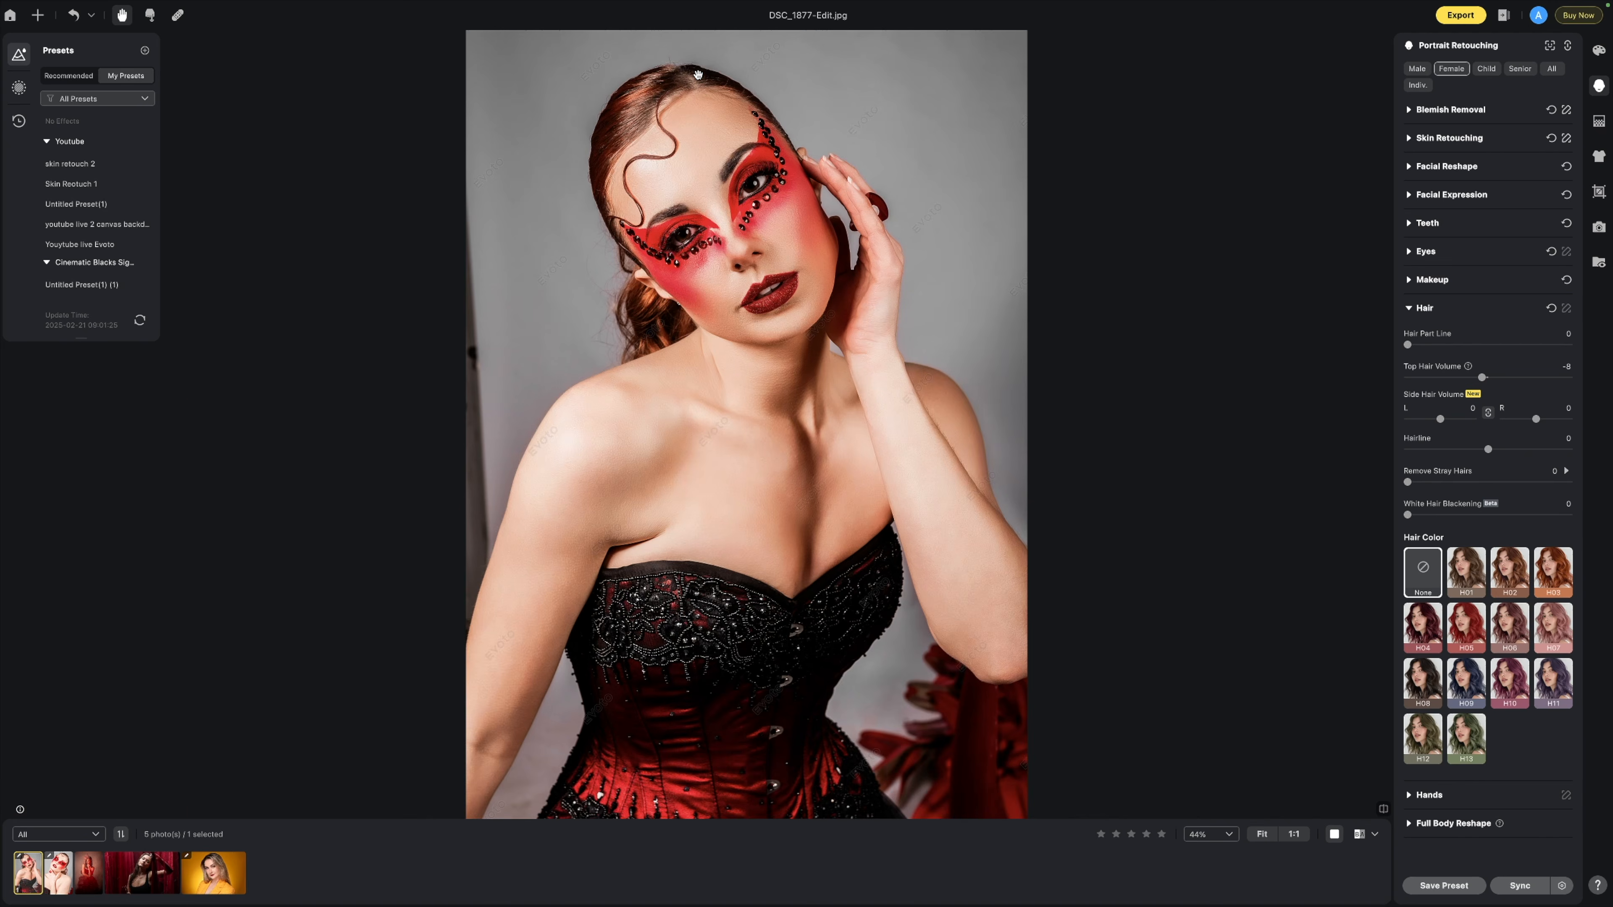
scroll(692, 83, "up", 3)
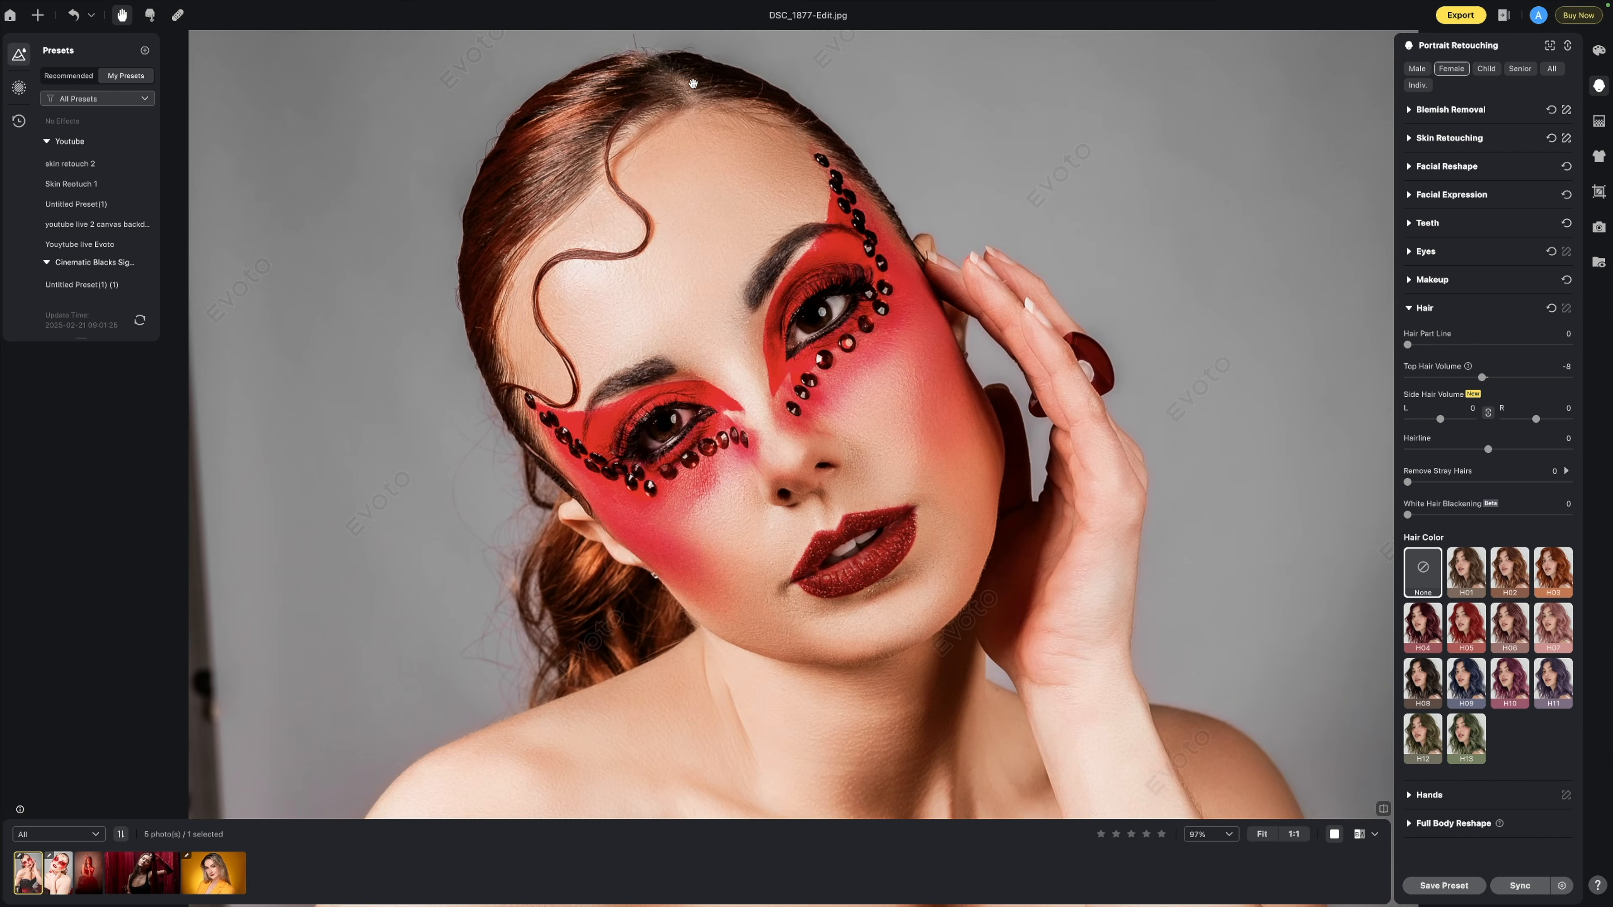
scroll(689, 93, "up", 1)
left_click_drag(1408, 345, 1496, 345)
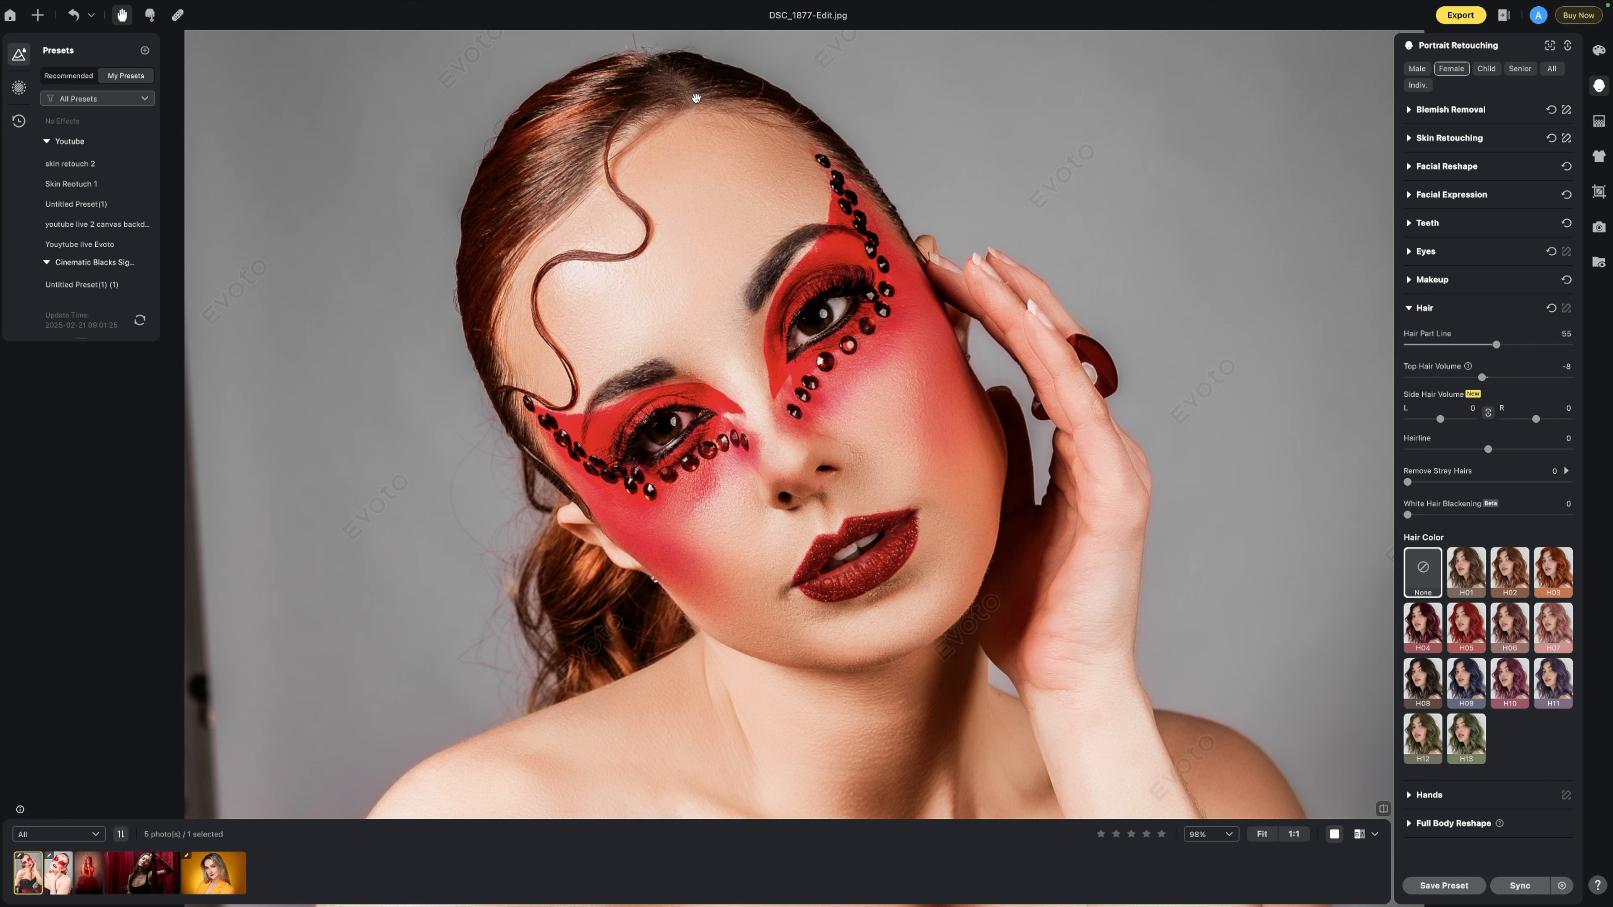
left_click_drag(1489, 347, 1457, 348)
left_click_drag(1483, 377, 1516, 378)
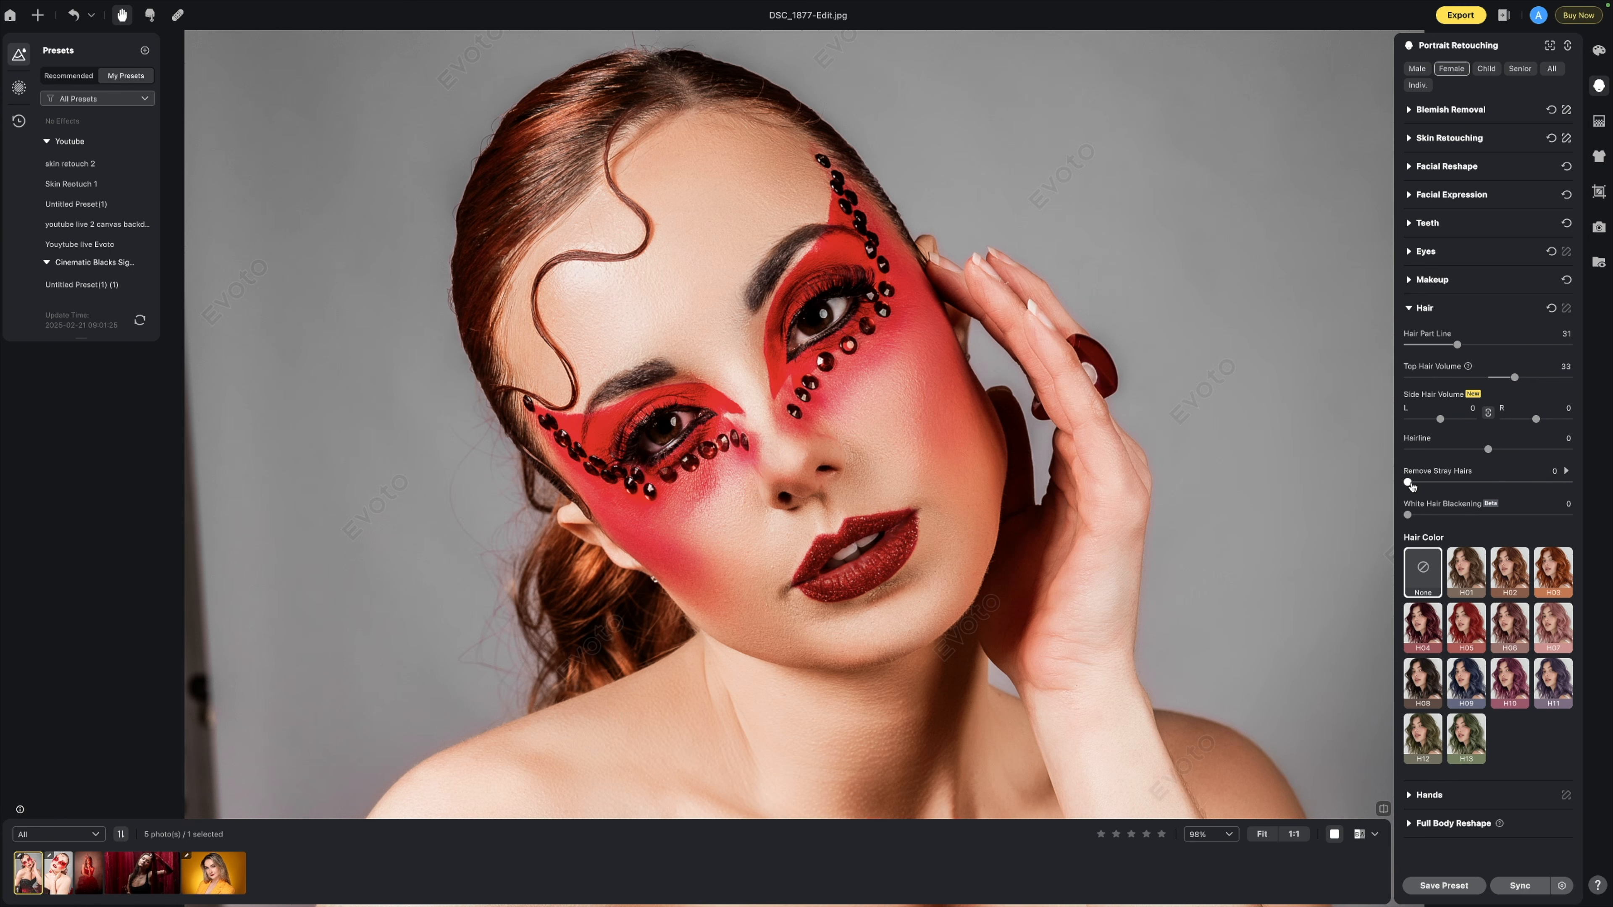
Step: Test Remove Stray Hairs at 47 and 85 with its outline options expanded, checking the hair beside the face
left_click_drag(1417, 484, 1483, 483)
left_click(1566, 471)
scroll(532, 502, "up", 4)
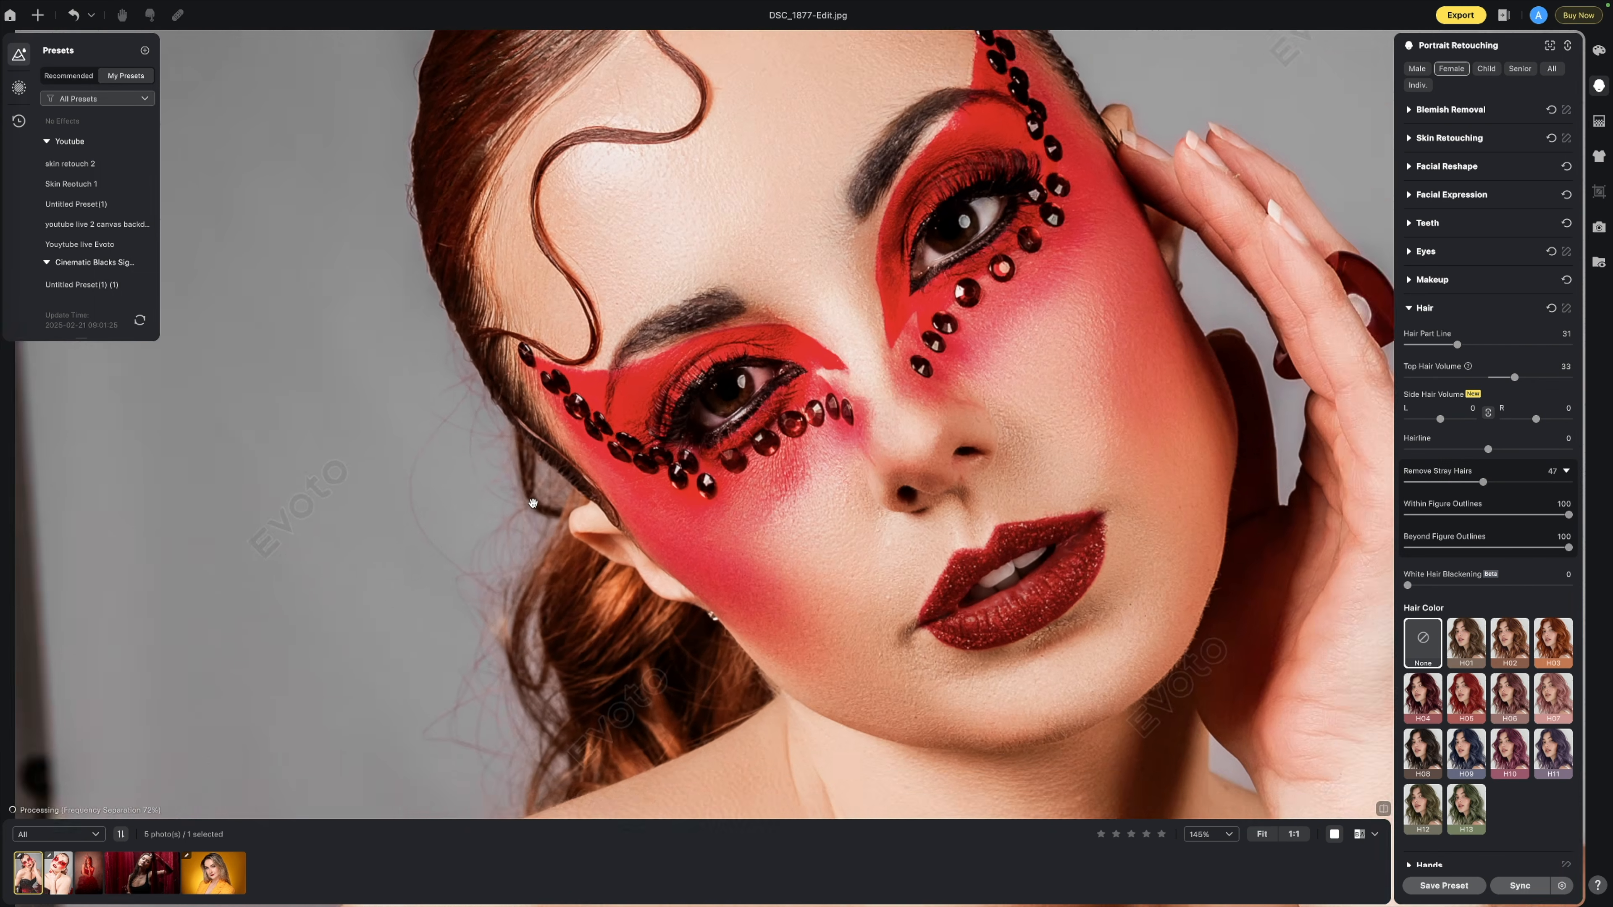
scroll(533, 502, "up", 4)
left_click_drag(1484, 483, 1545, 484)
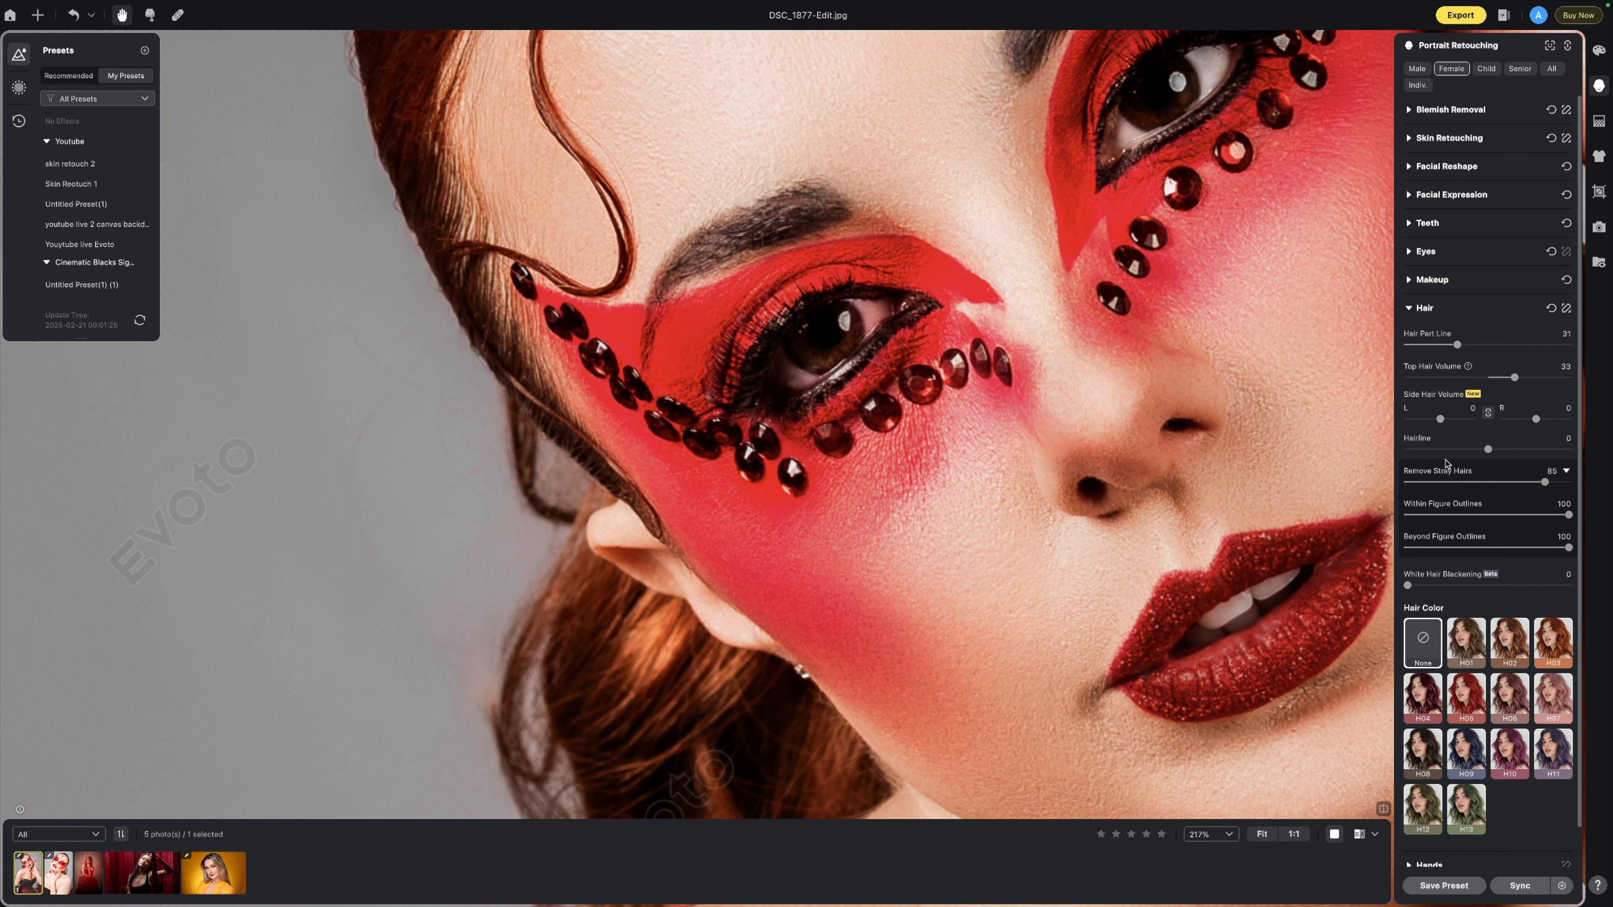
left_click_drag(1556, 484, 1558, 484)
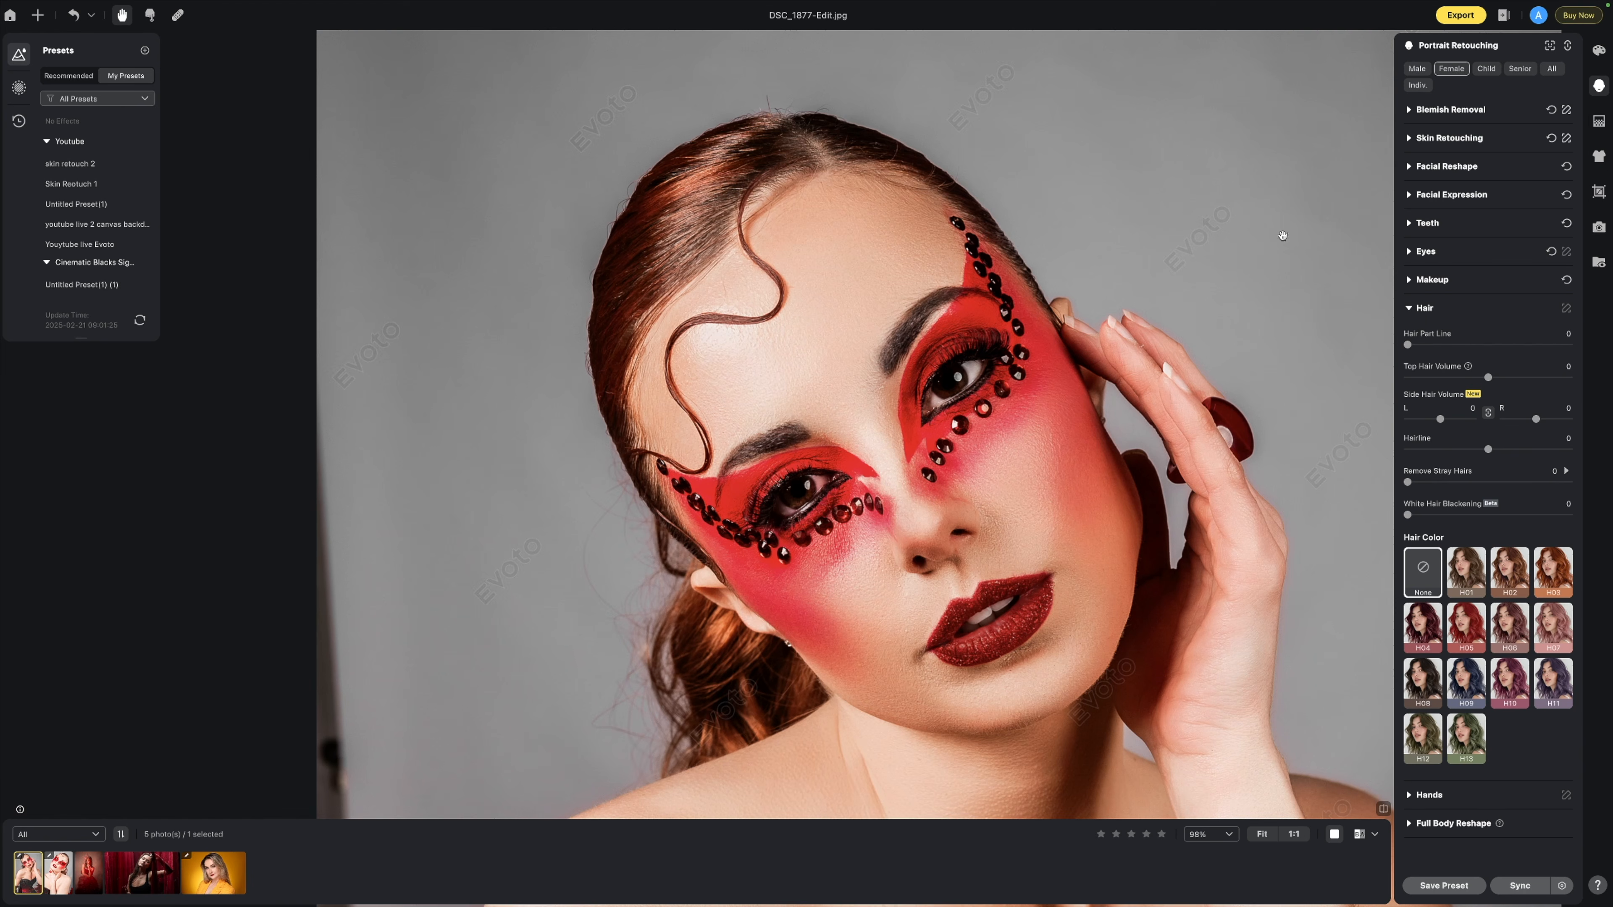
Step: Set Hair Part Line to 26 and Remove Stray Hairs to 70, and check the hair edges up close
left_click_drag(1428, 345, 1449, 345)
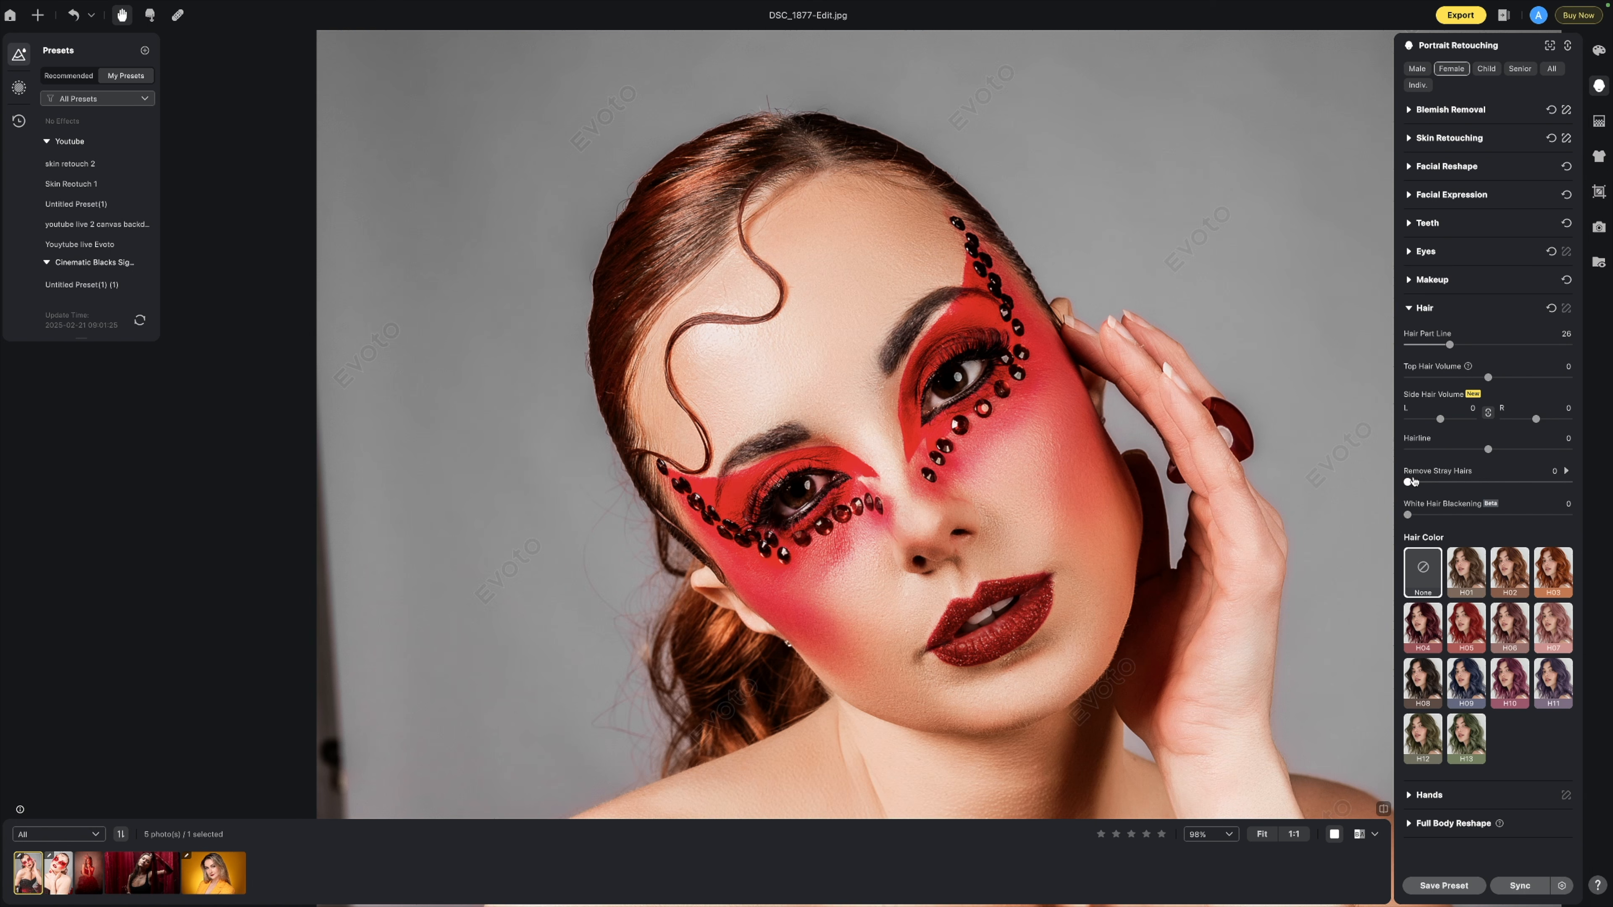
left_click_drag(1411, 484, 1520, 485)
scroll(658, 635, "up", 2)
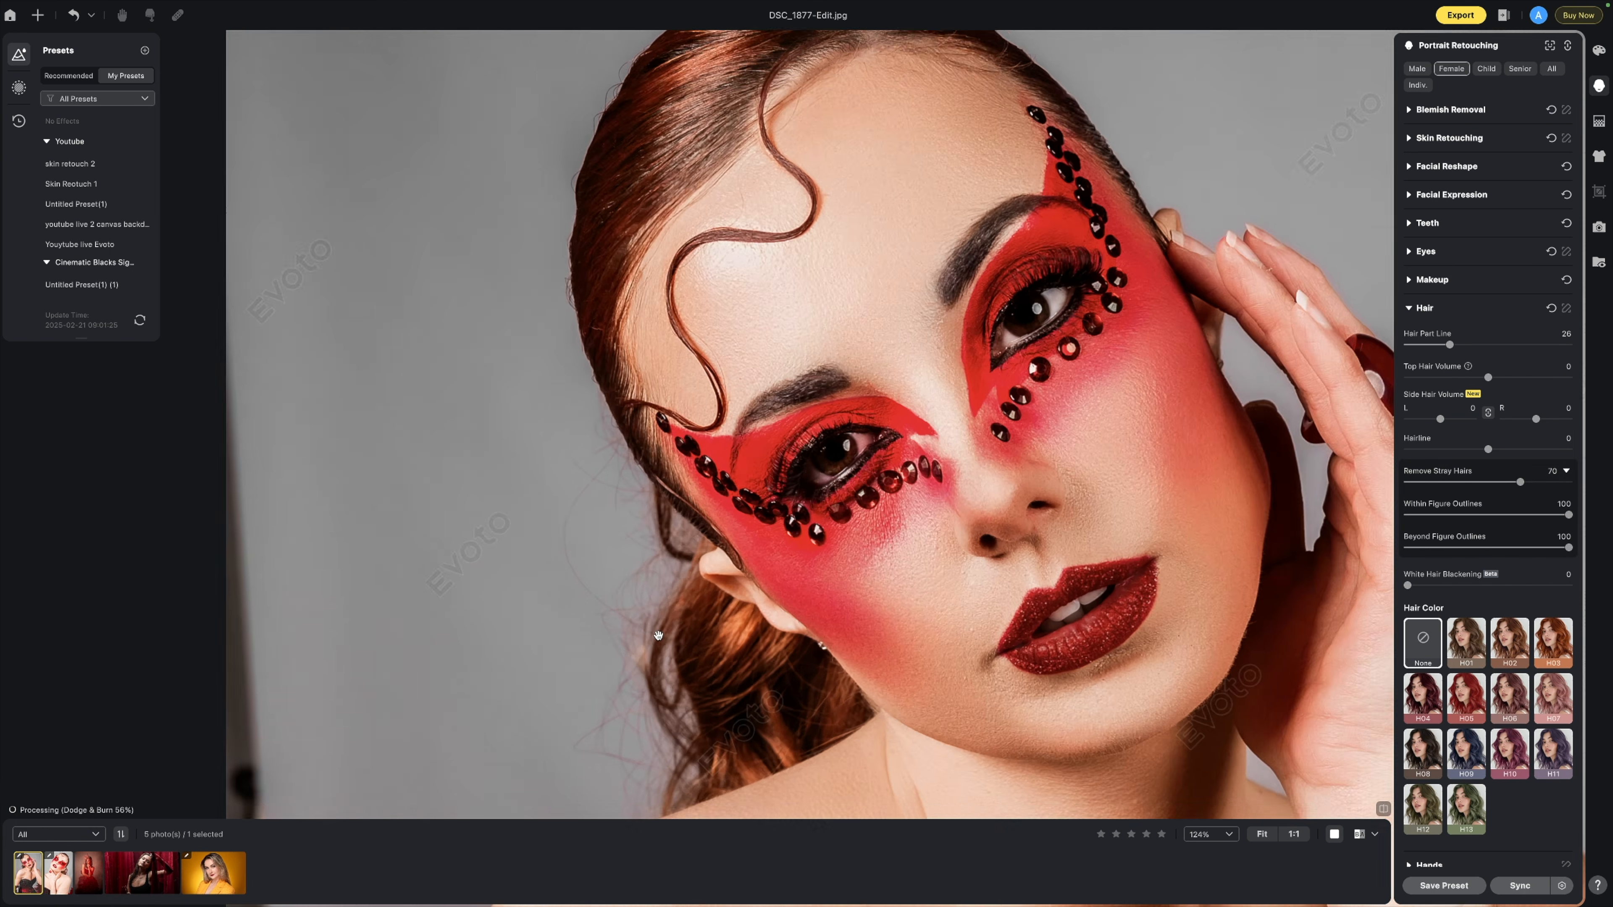
scroll(658, 635, "up", 1)
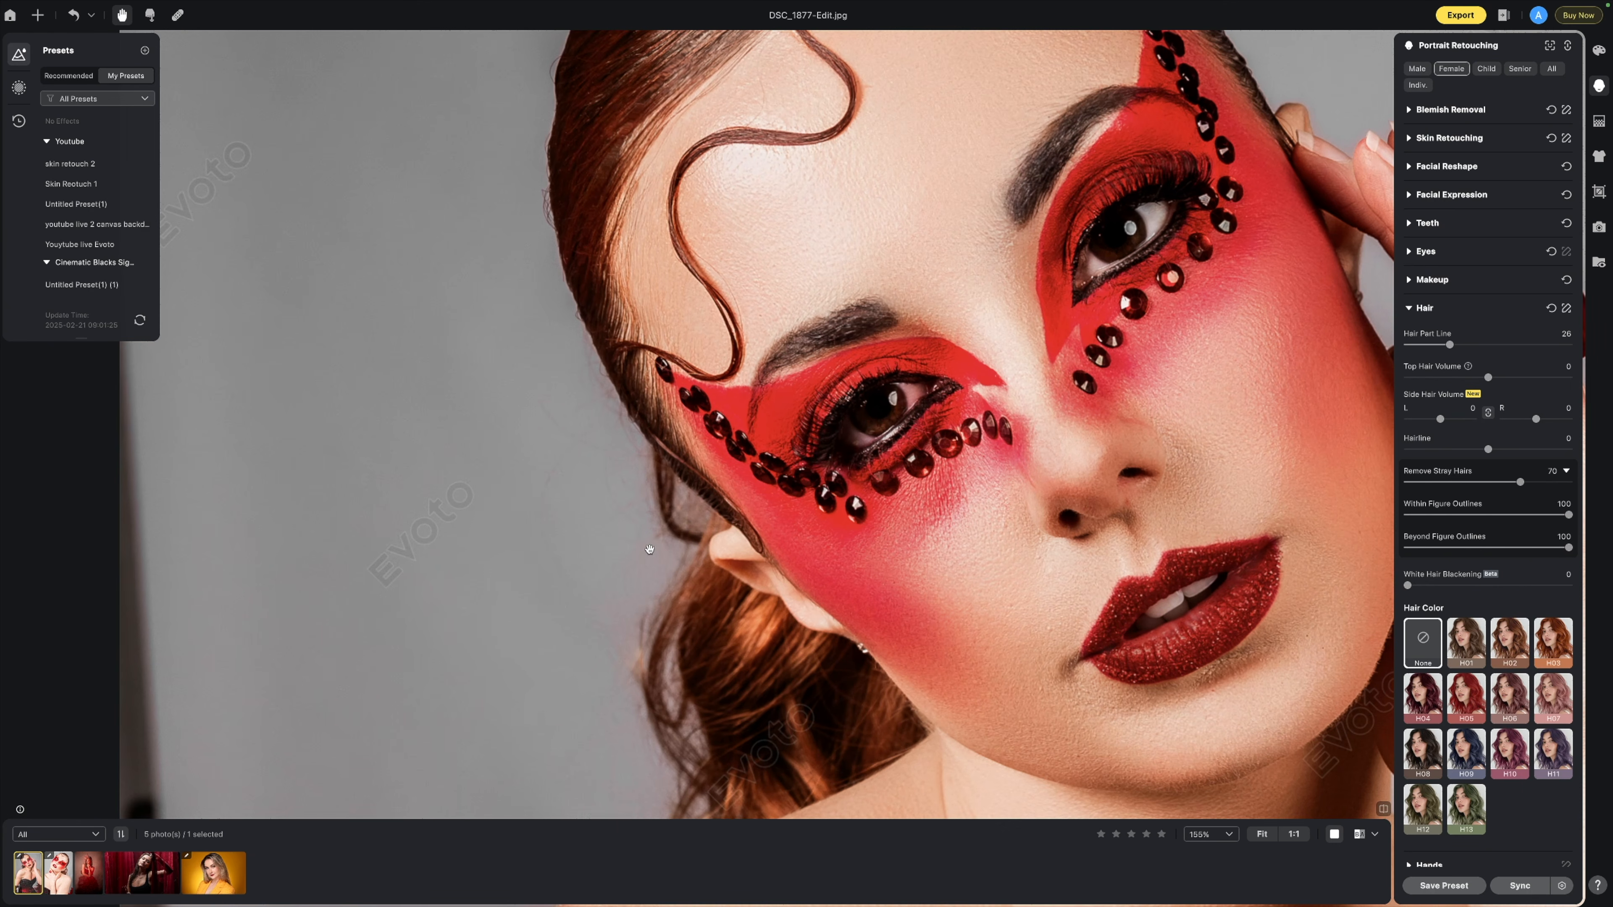
Step: Set Remove Stray Hairs to 51 and check the hair edges from beside the ear up to the crown
left_click_drag(1517, 484, 1489, 483)
scroll(567, 453, "up", 5)
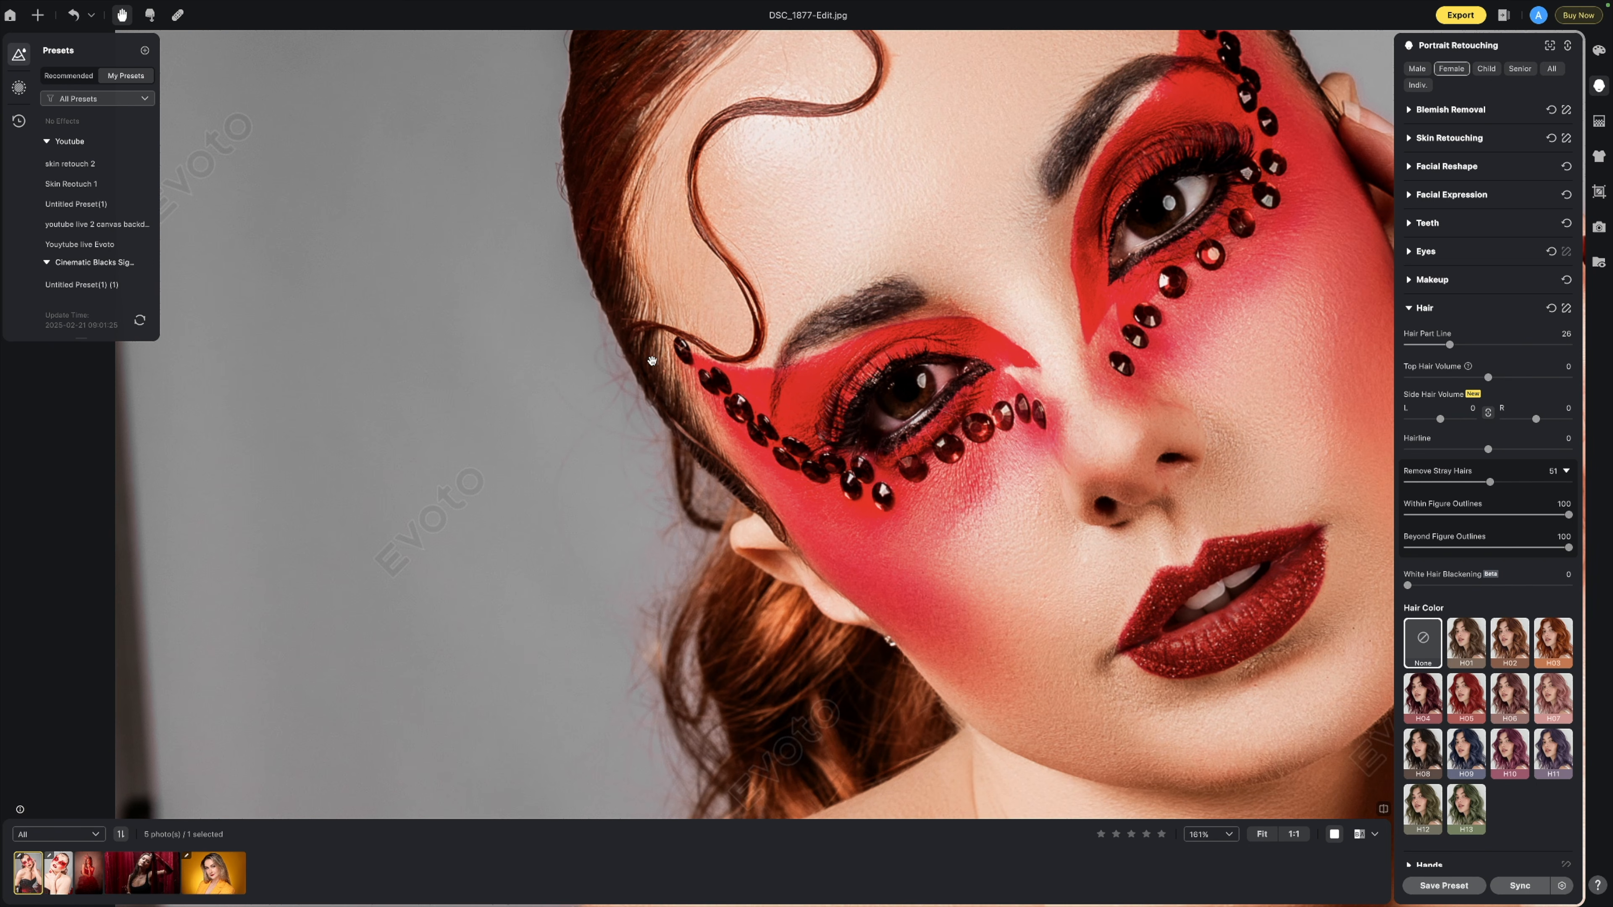
left_click_drag(662, 352, 485, 612)
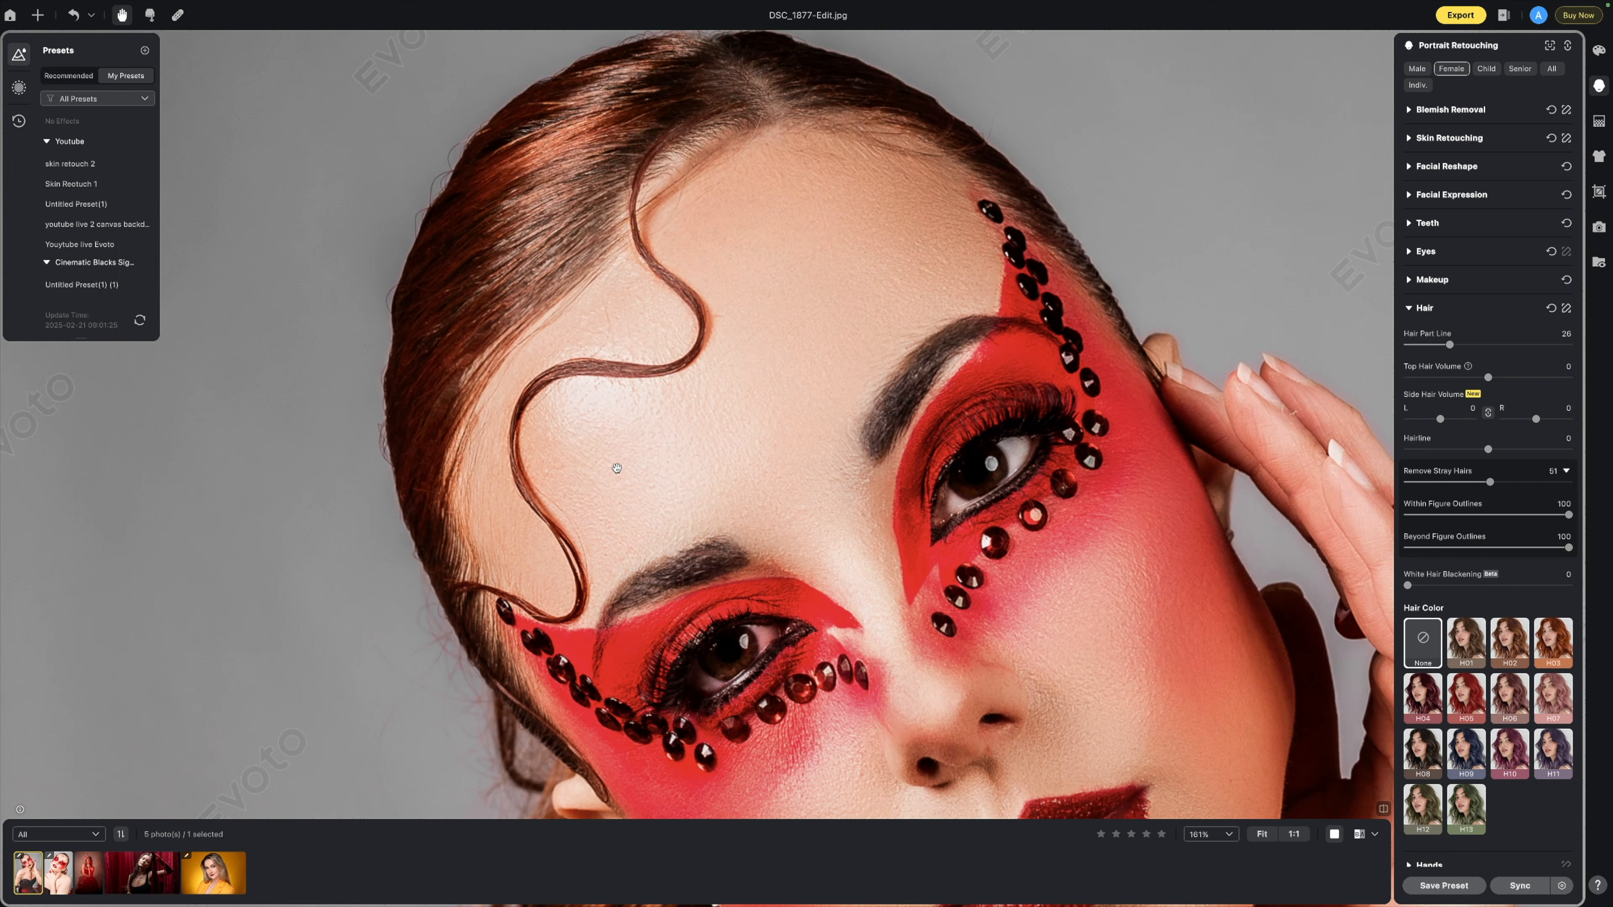
left_click_drag(638, 423, 622, 472)
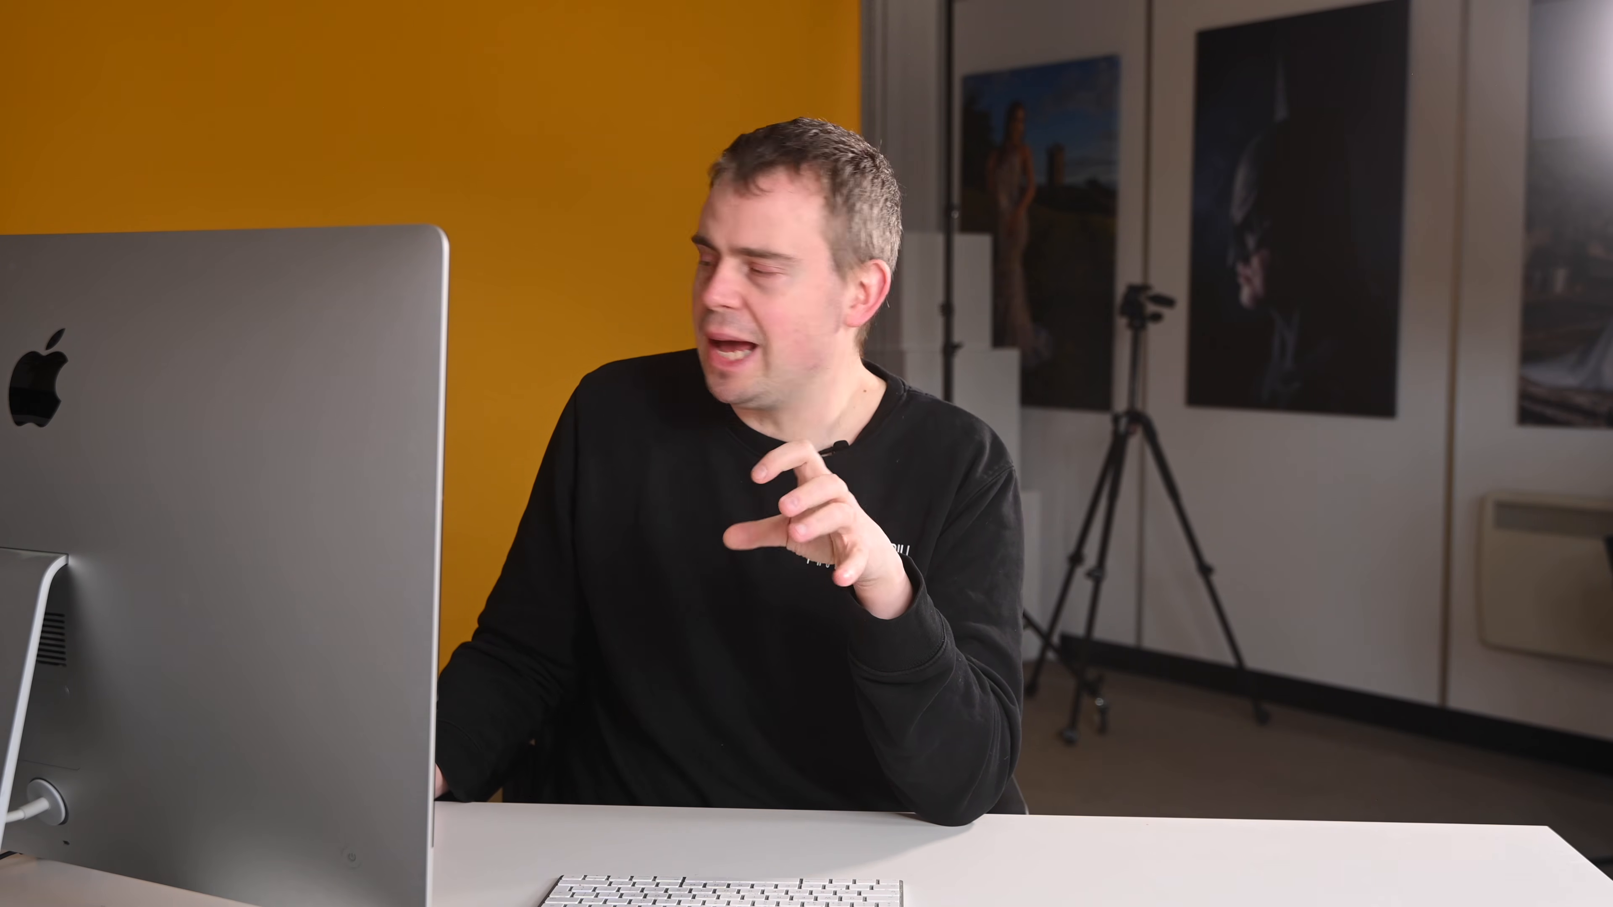
Step: Try hair colors H06 and H02, reduce the H02 Amount, and reset Hair Color to None
left_click(1515, 693)
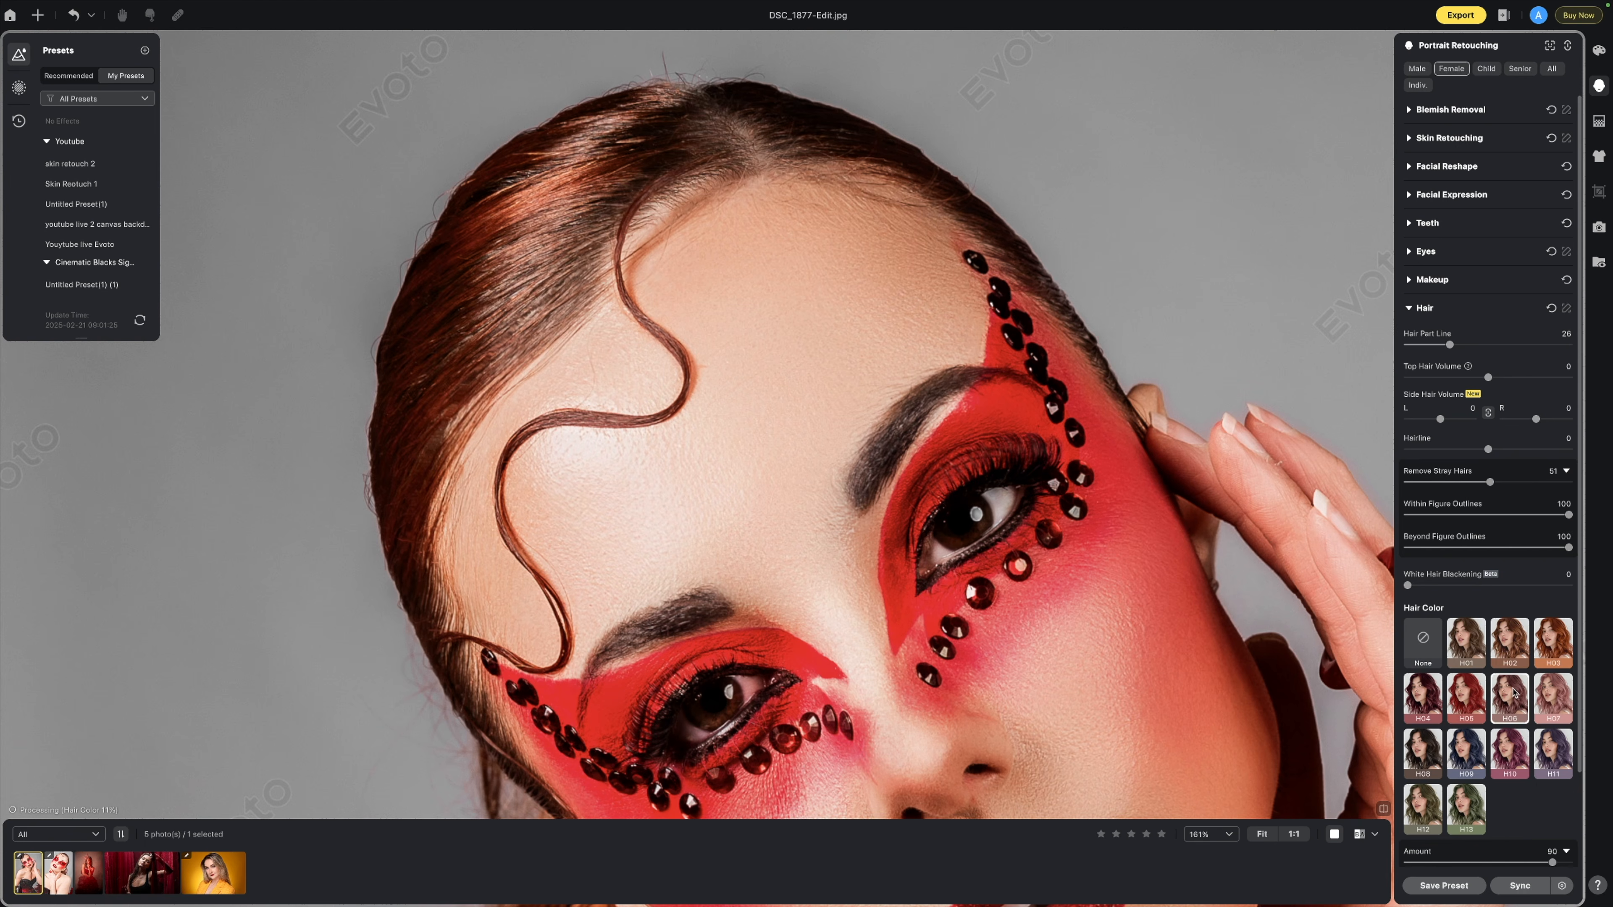
left_click(1499, 659)
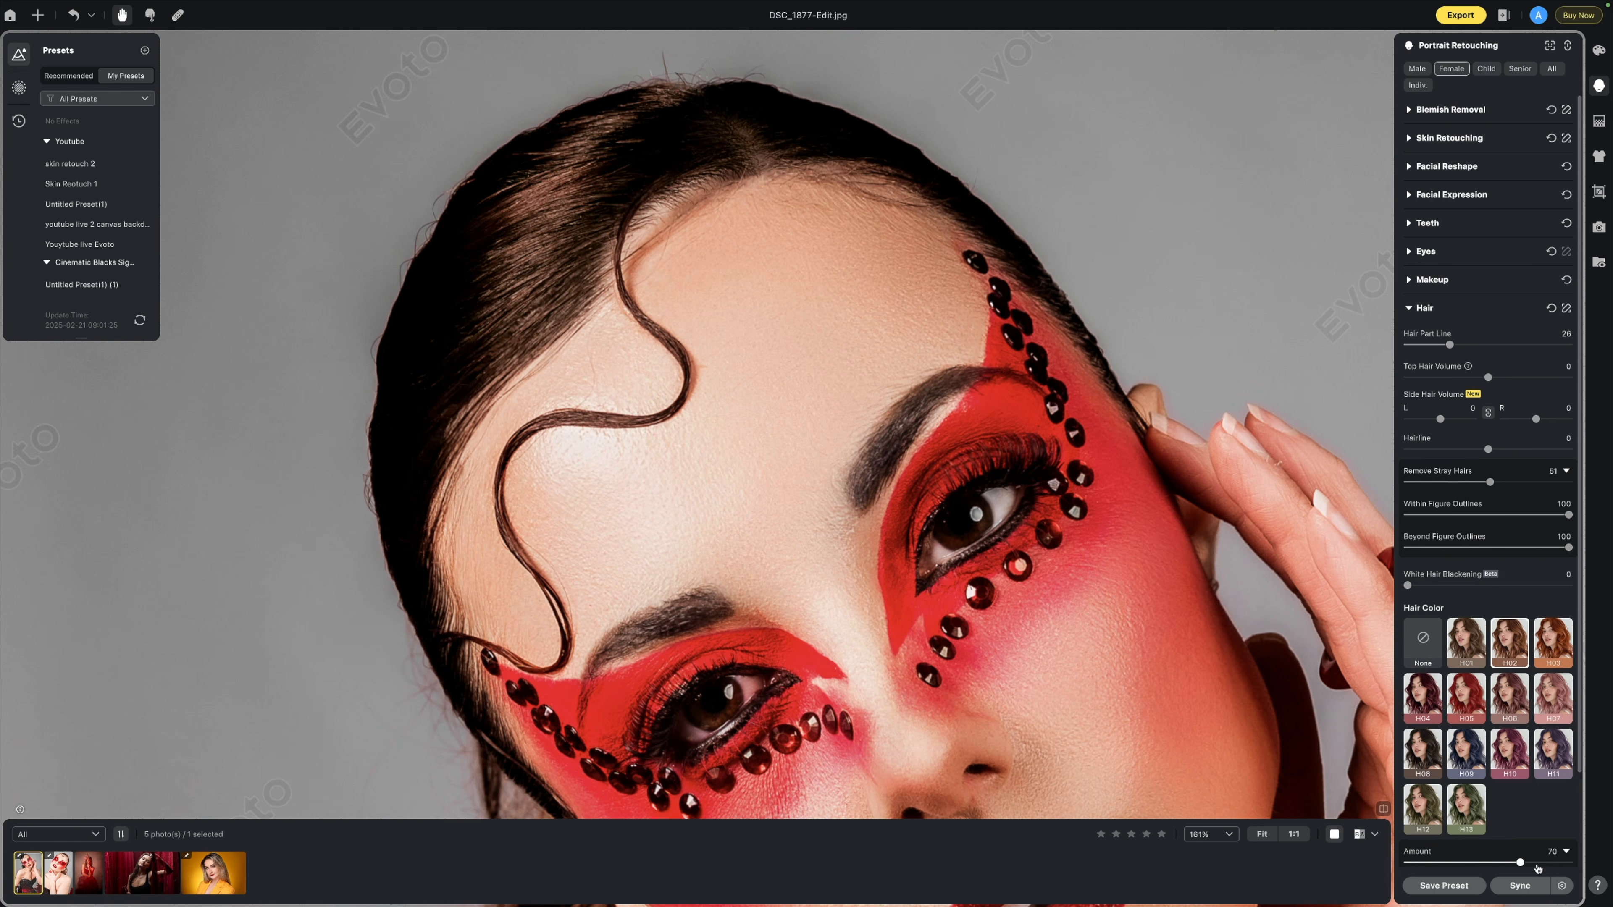
left_click_drag(1519, 864, 1484, 862)
left_click(1423, 642)
scroll(1429, 654, "down", 2)
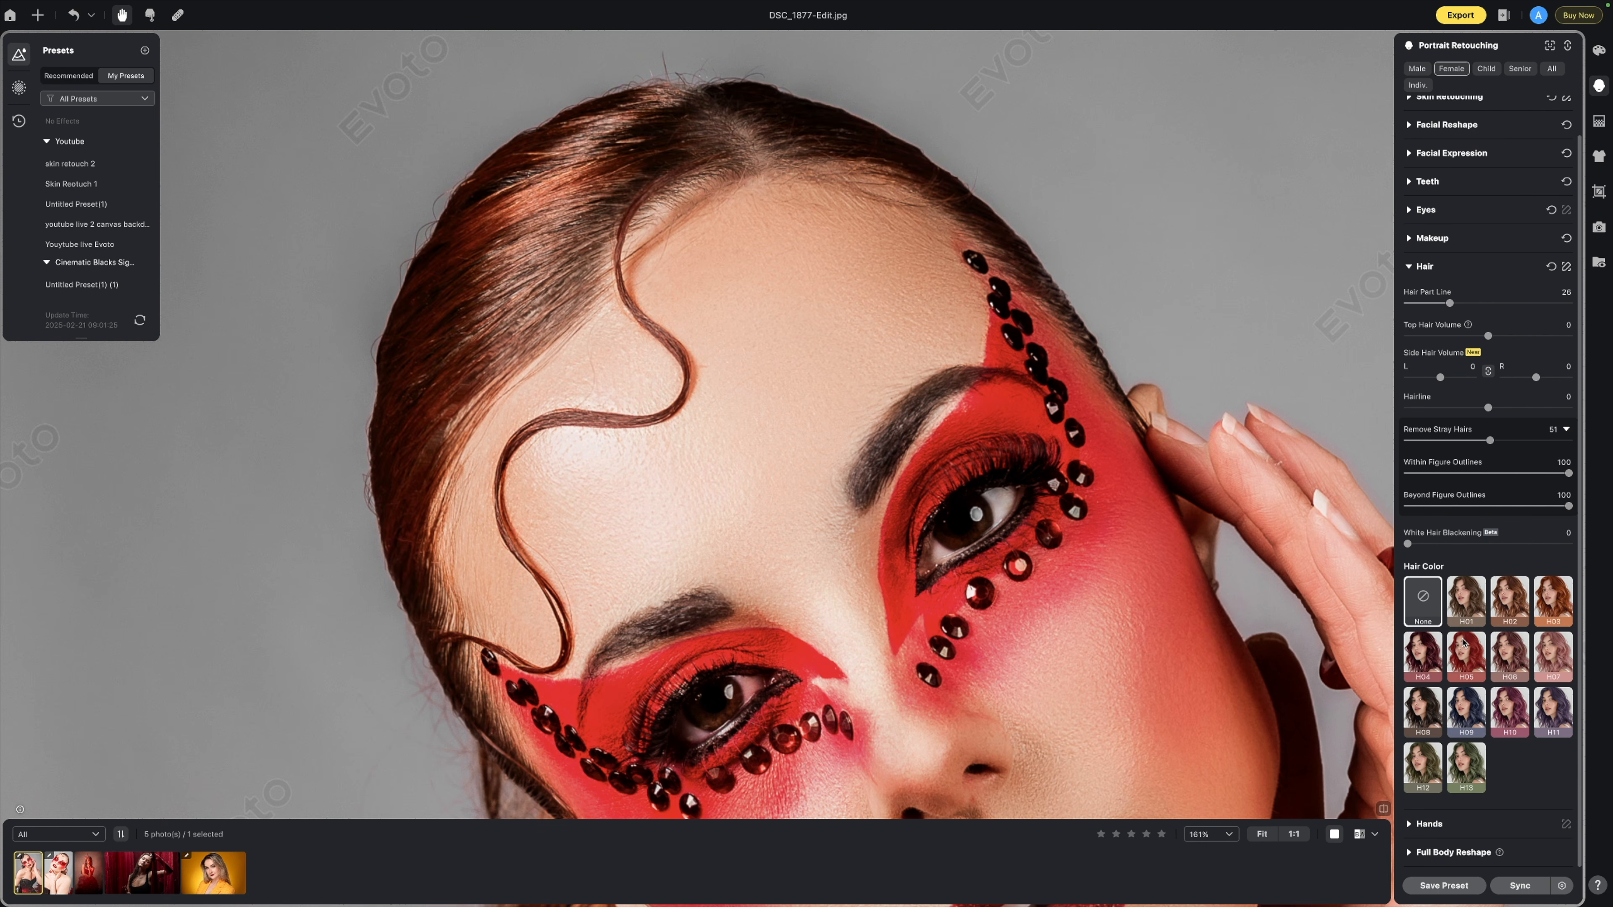